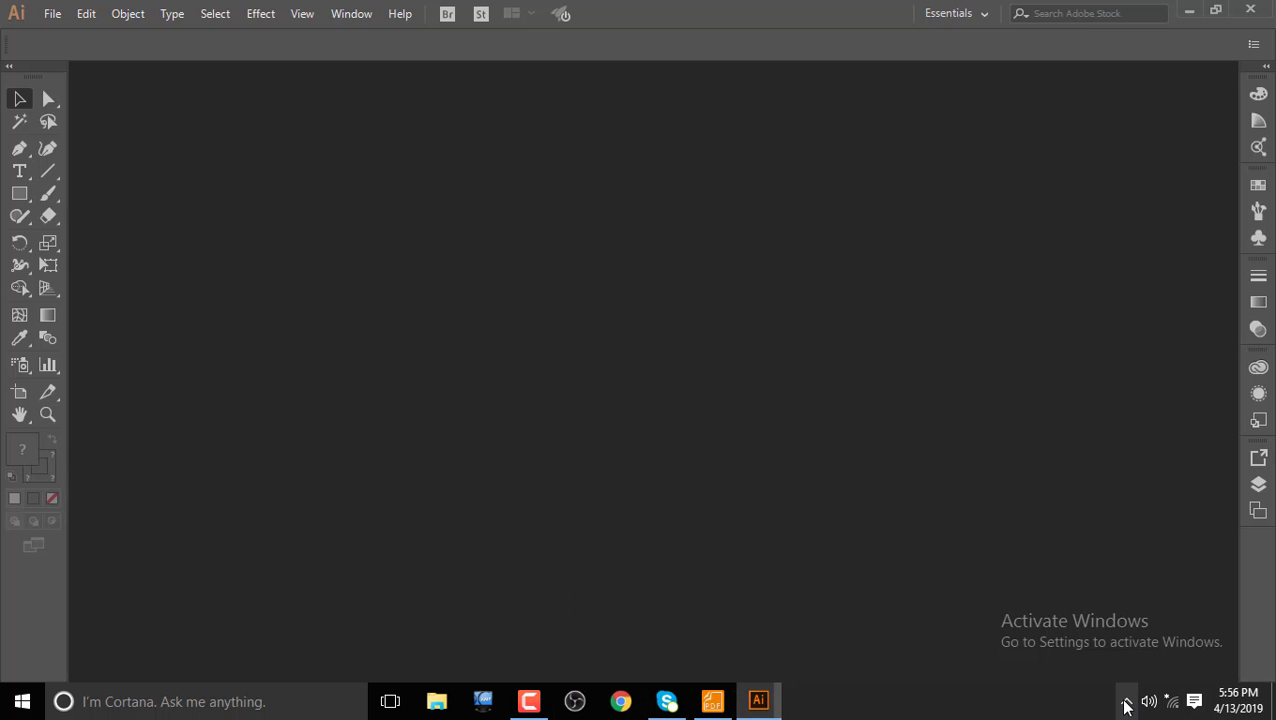
Step: Switch to Foxit Reader showing the Classroom in a Book PDF at lesson 5's overview
click(708, 698)
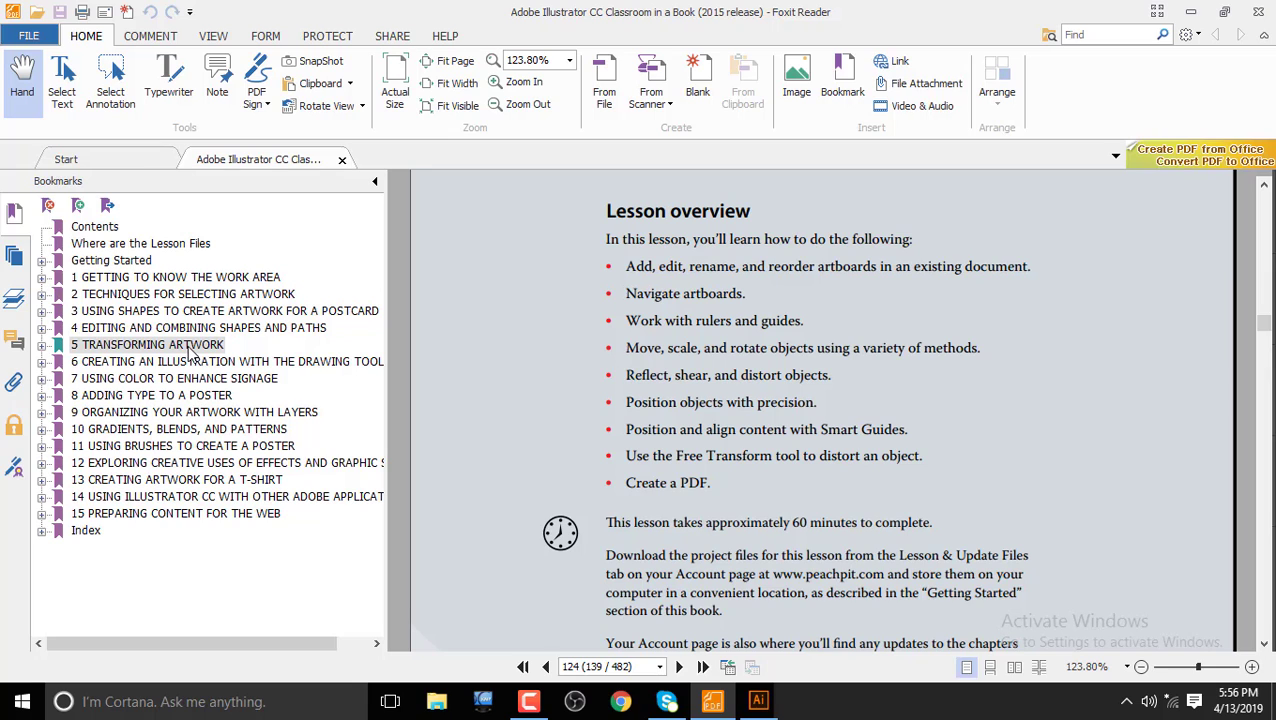
scroll(525, 358, up, 2)
scroll(522, 358, up, 10)
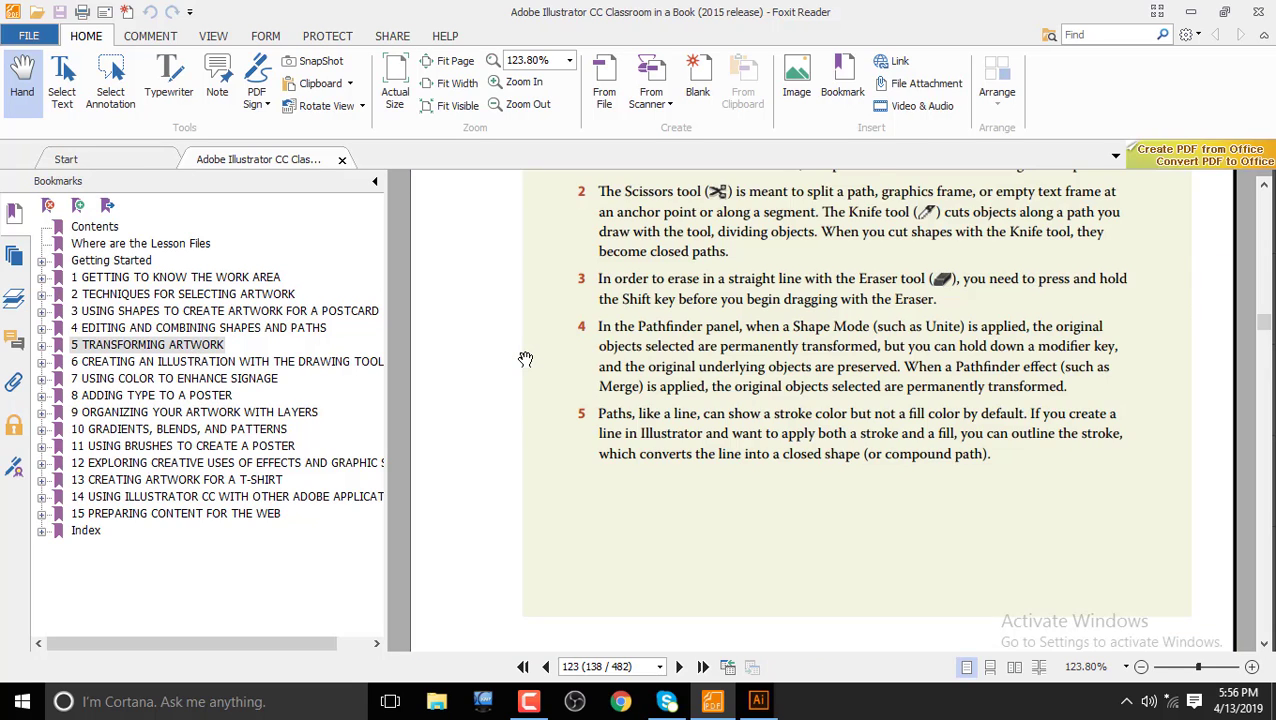
scroll(522, 358, down, 9)
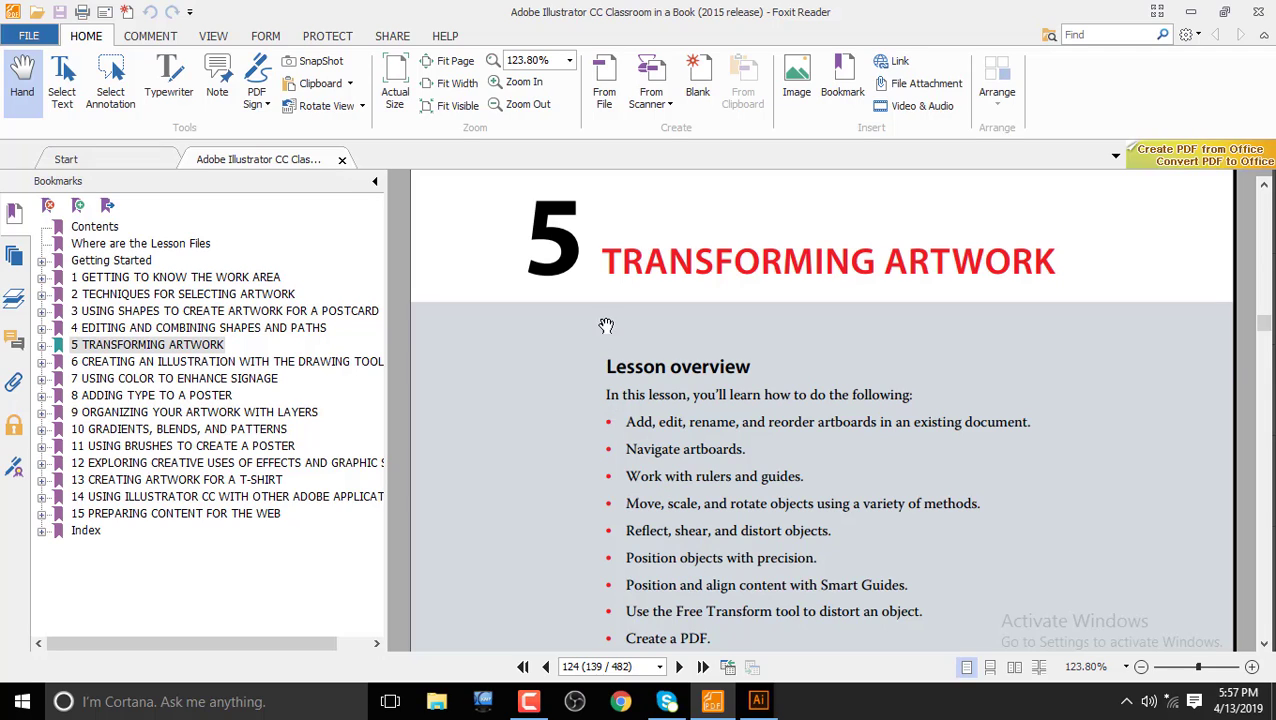
scroll(648, 611, down, 1)
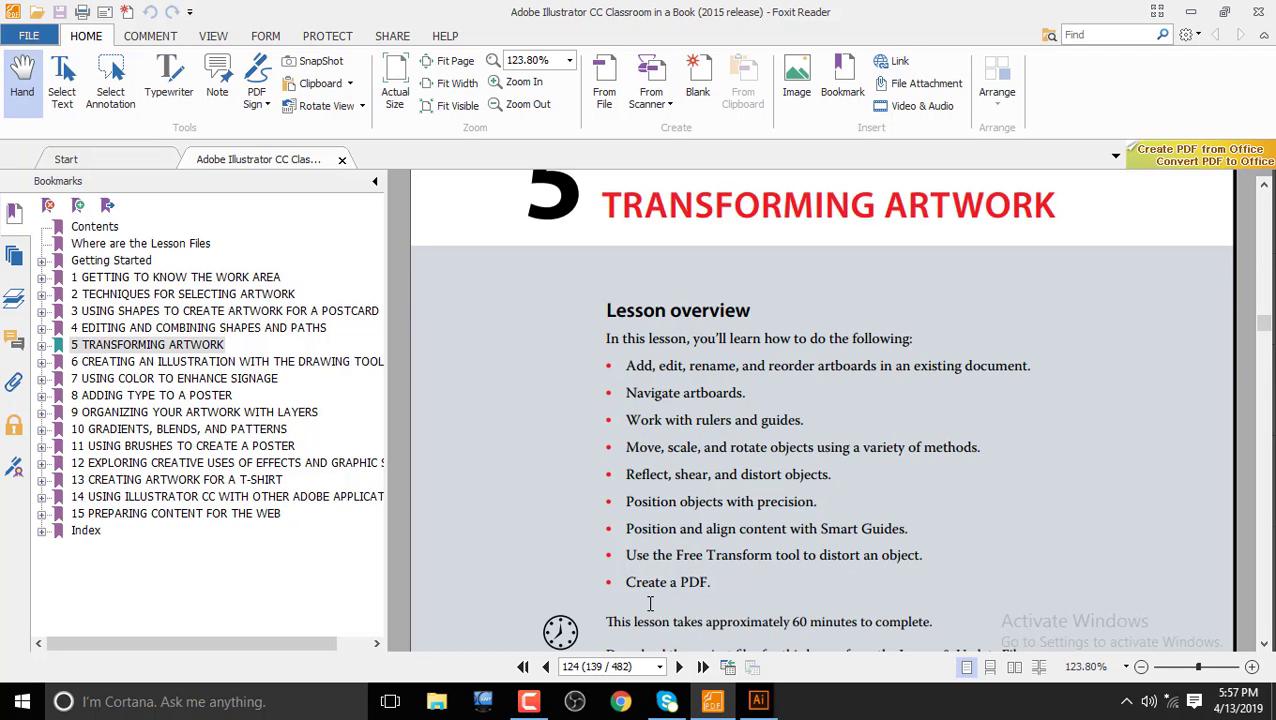
scroll(651, 598, up, 1)
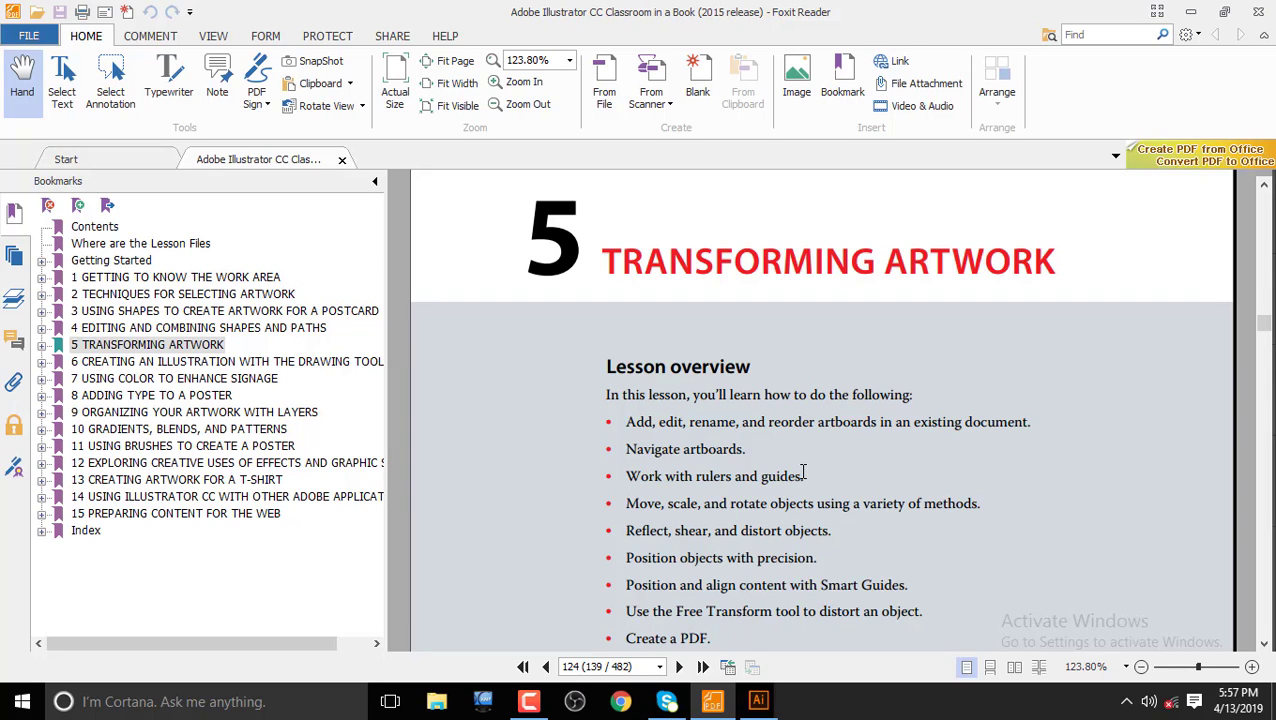
Step: Scroll the PDF to lesson 5's Getting started on page 126, then return to Illustrator
scroll(803, 472, down, 2)
scroll(803, 472, down, 2)
scroll(803, 472, down, 3)
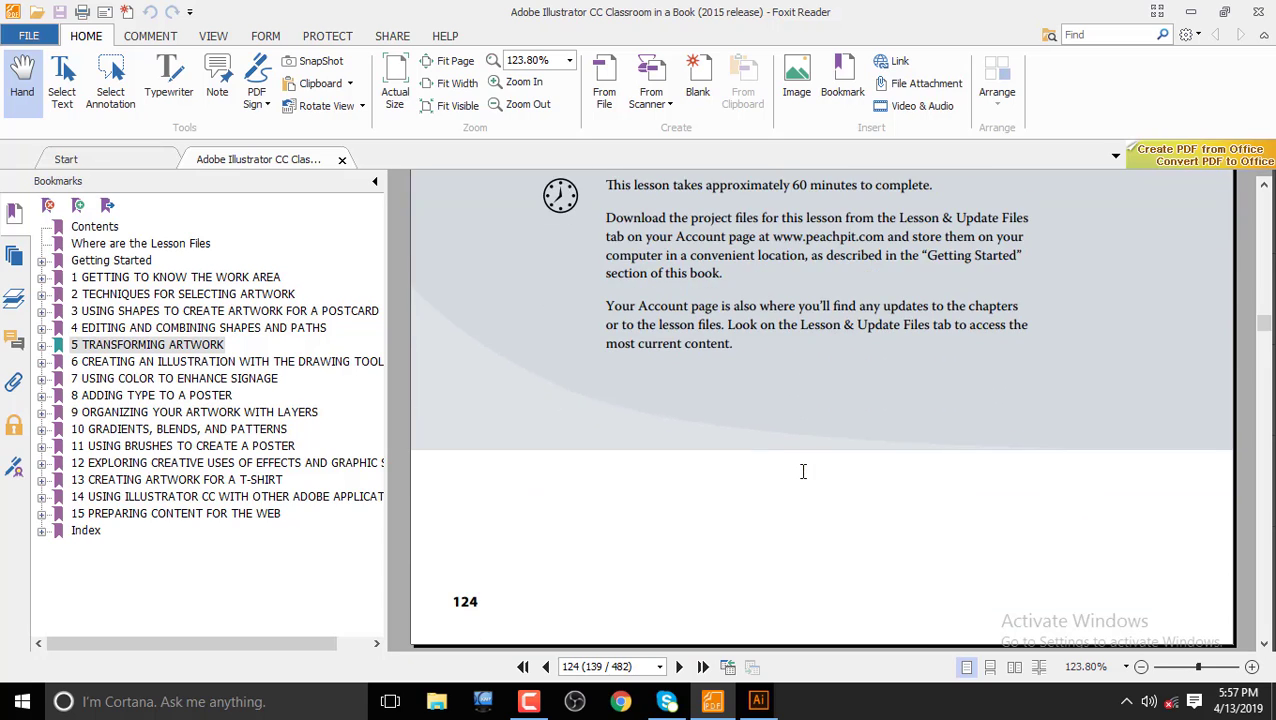
scroll(803, 472, down, 5)
scroll(803, 472, down, 2)
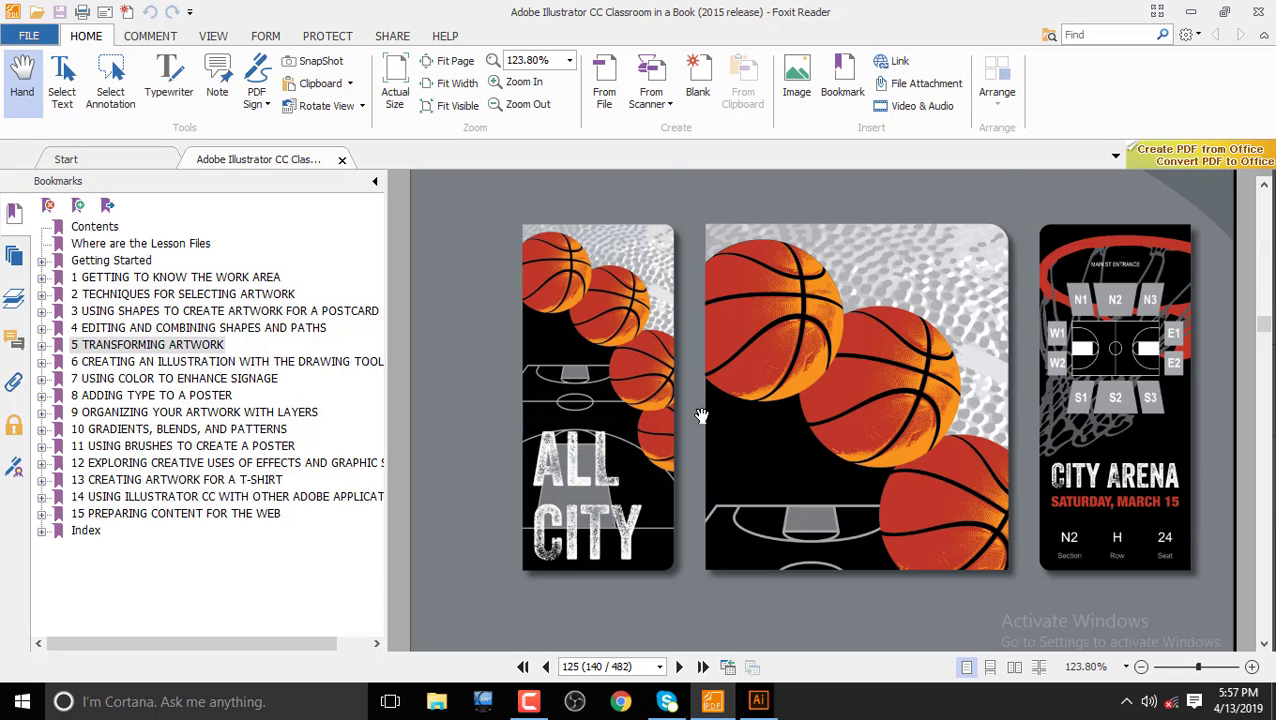
scroll(689, 373, down, 3)
scroll(689, 373, down, 5)
scroll(689, 375, down, 3)
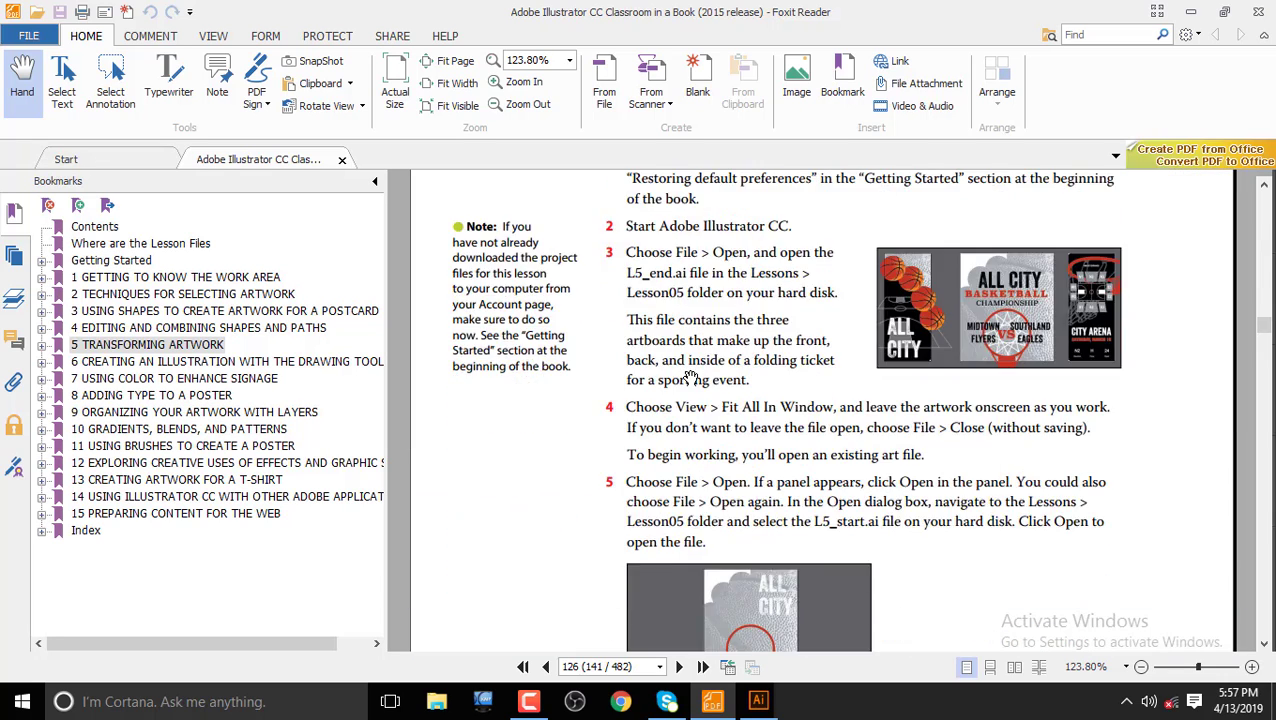
scroll(689, 375, up, 3)
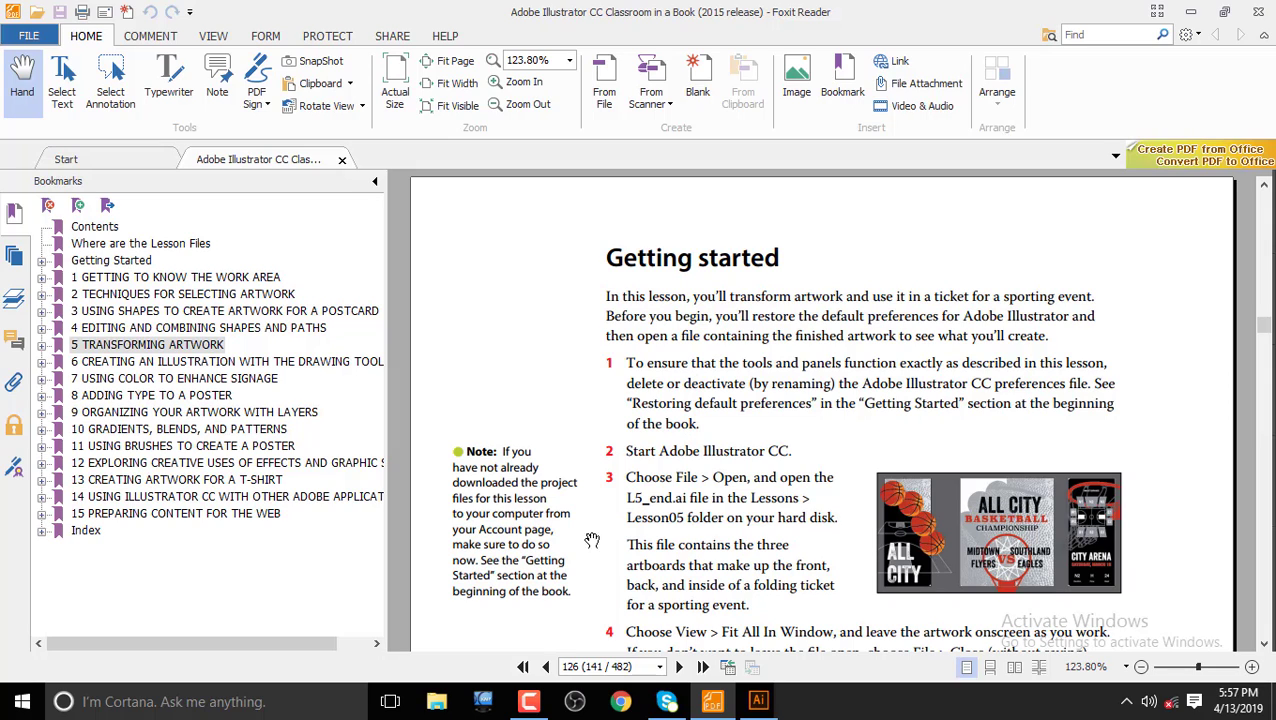
click(759, 701)
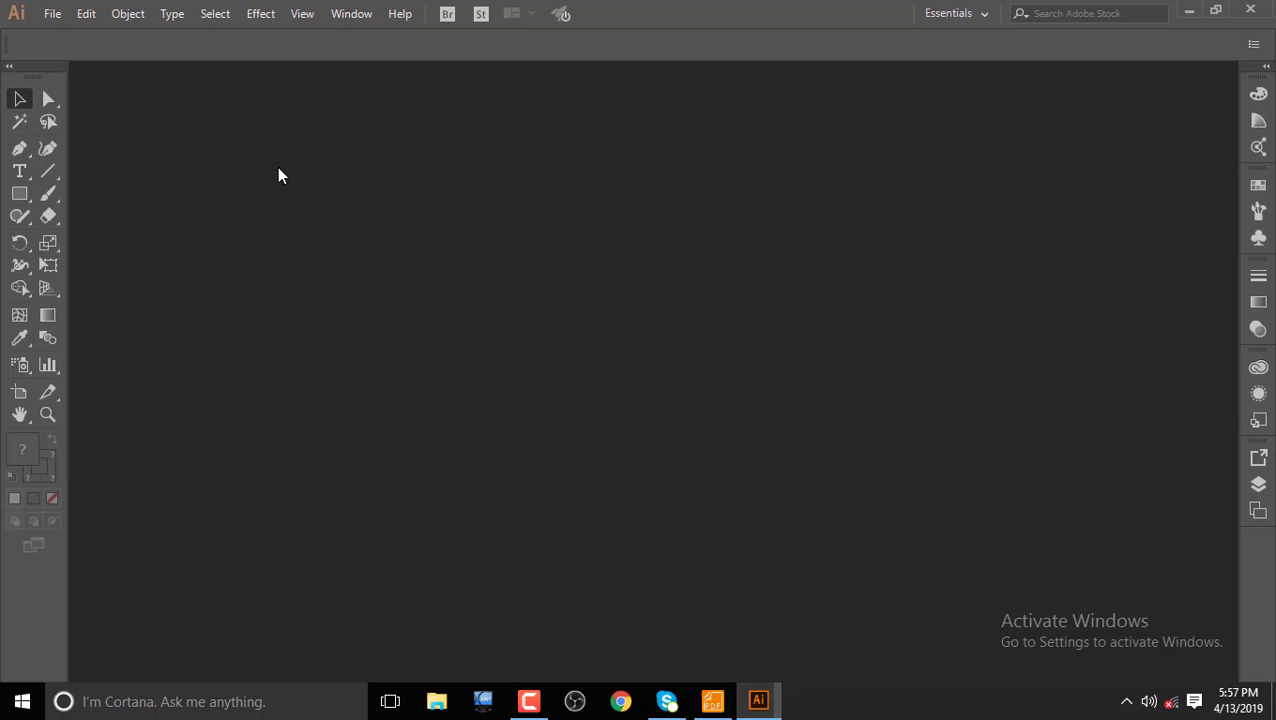
Step: Preview the Art & Illustration new-document presets and close the dialog without creating a document
click(50, 13)
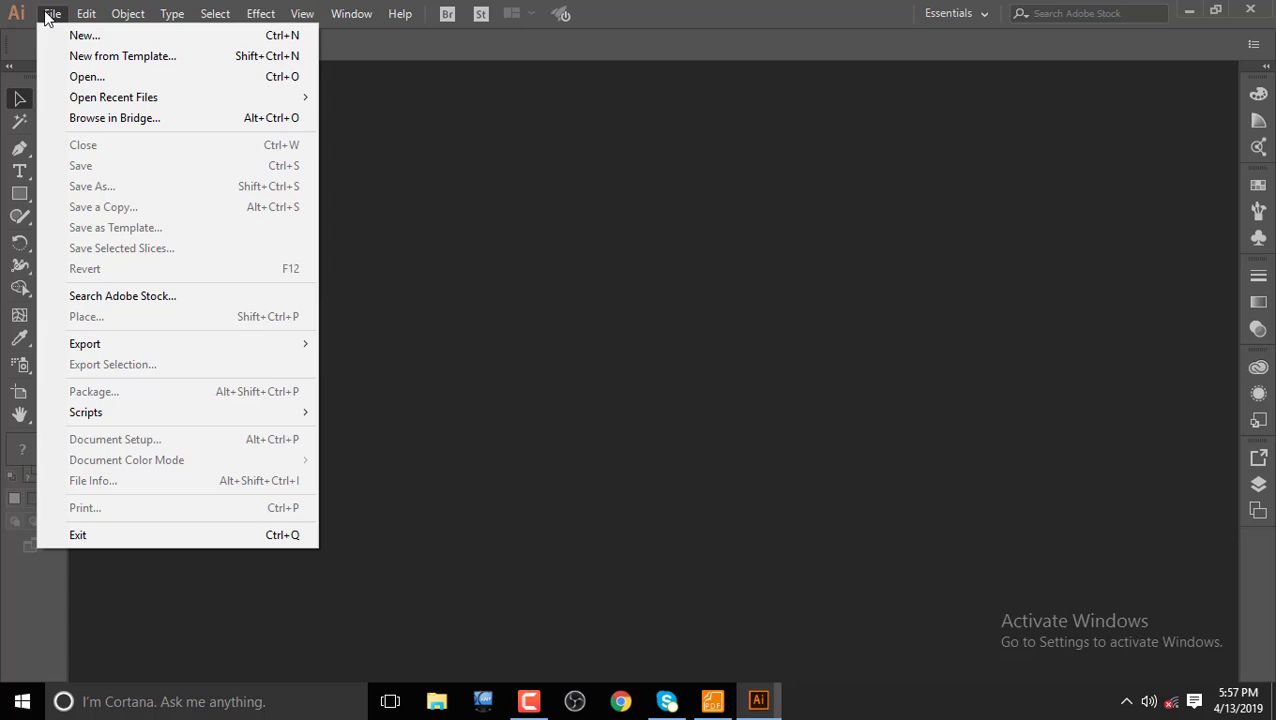
click(91, 42)
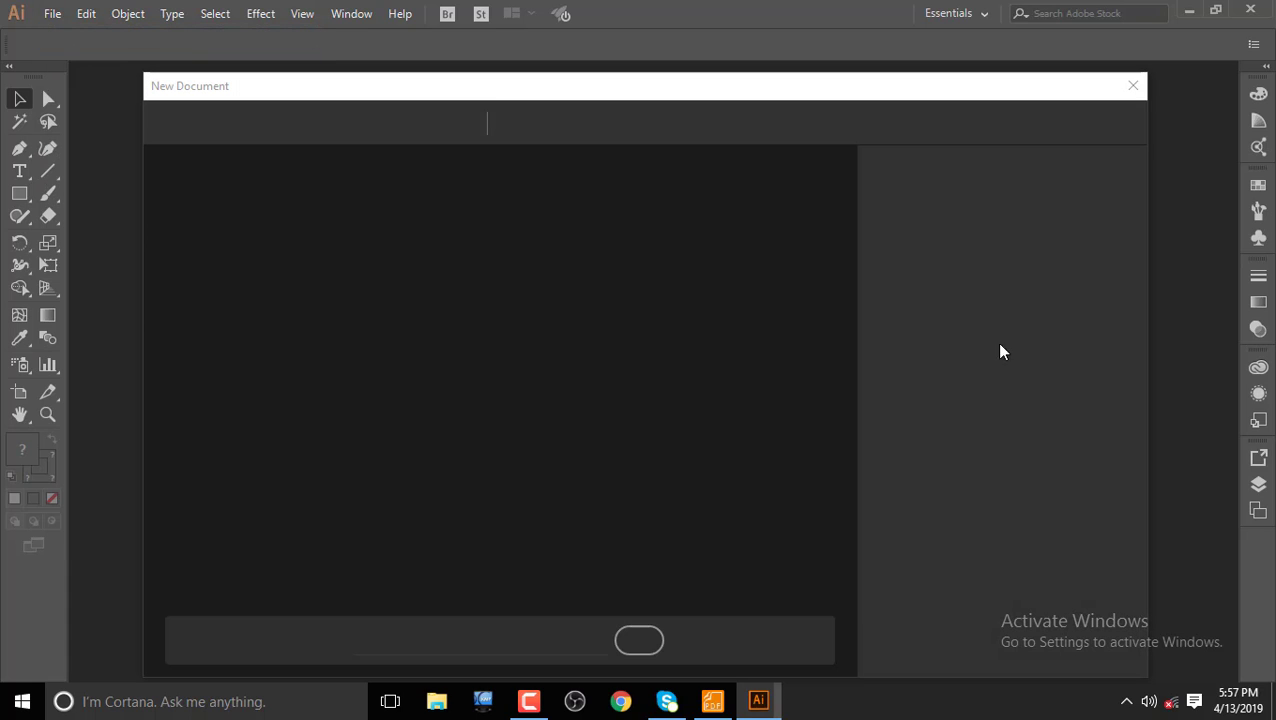
click(932, 133)
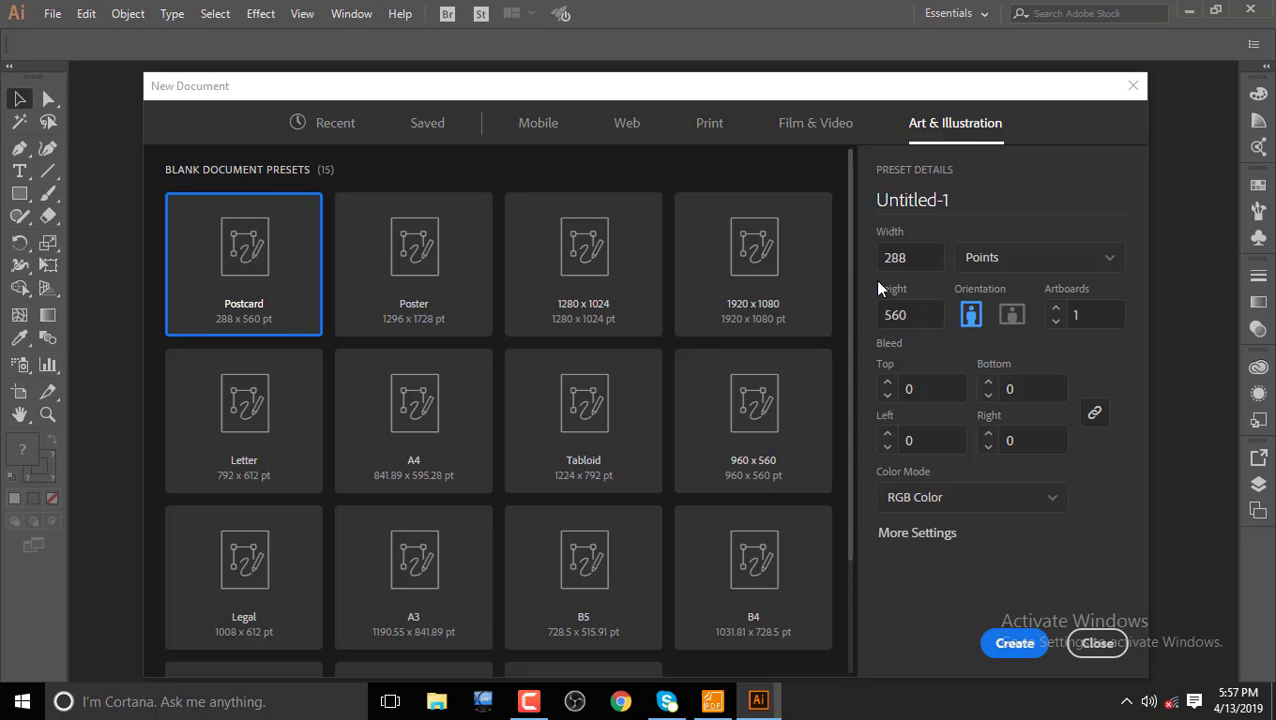
click(1133, 85)
click(52, 14)
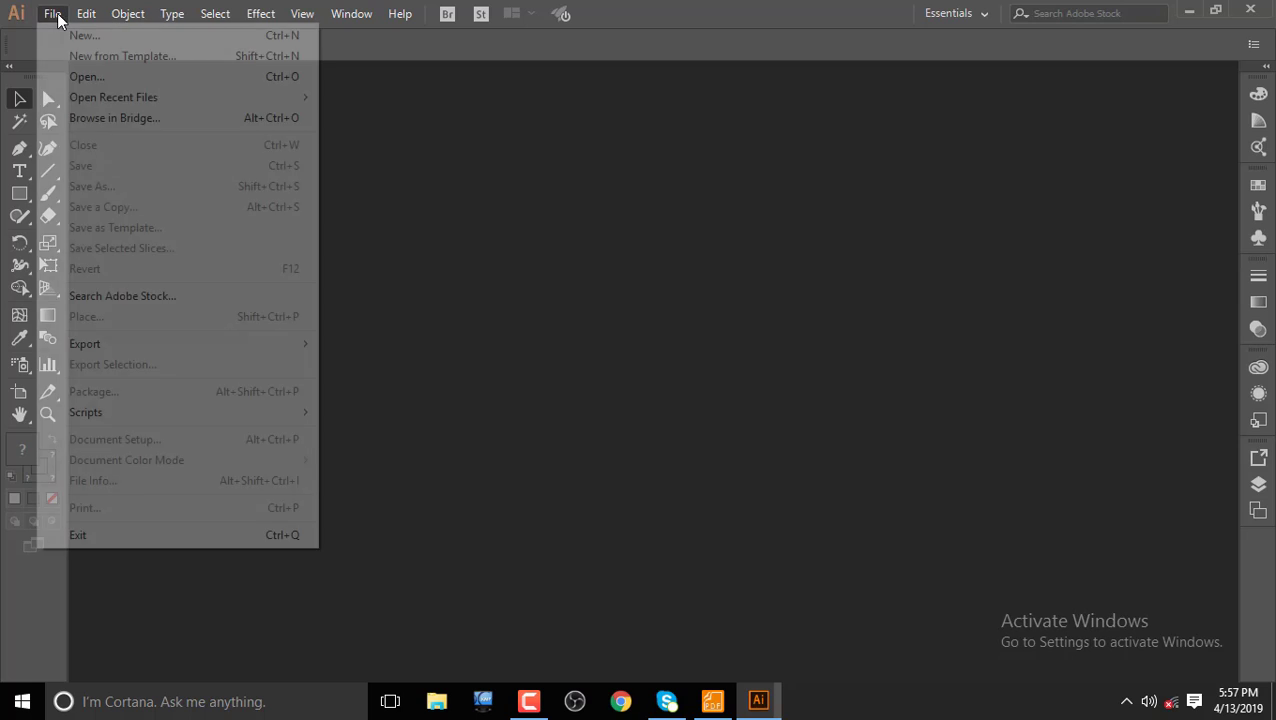
Step: Open L5_end.ai from Lesson05 and fit all three ticket artboards in the window
click(94, 80)
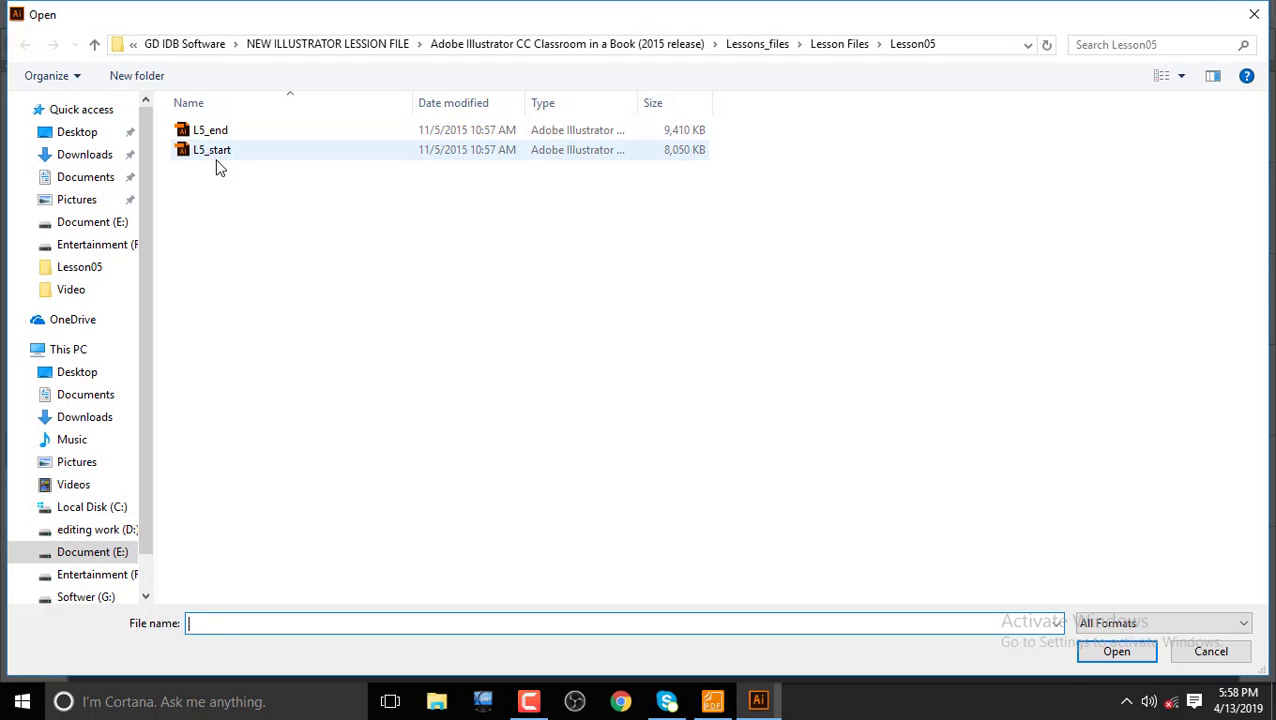
double_click(220, 132)
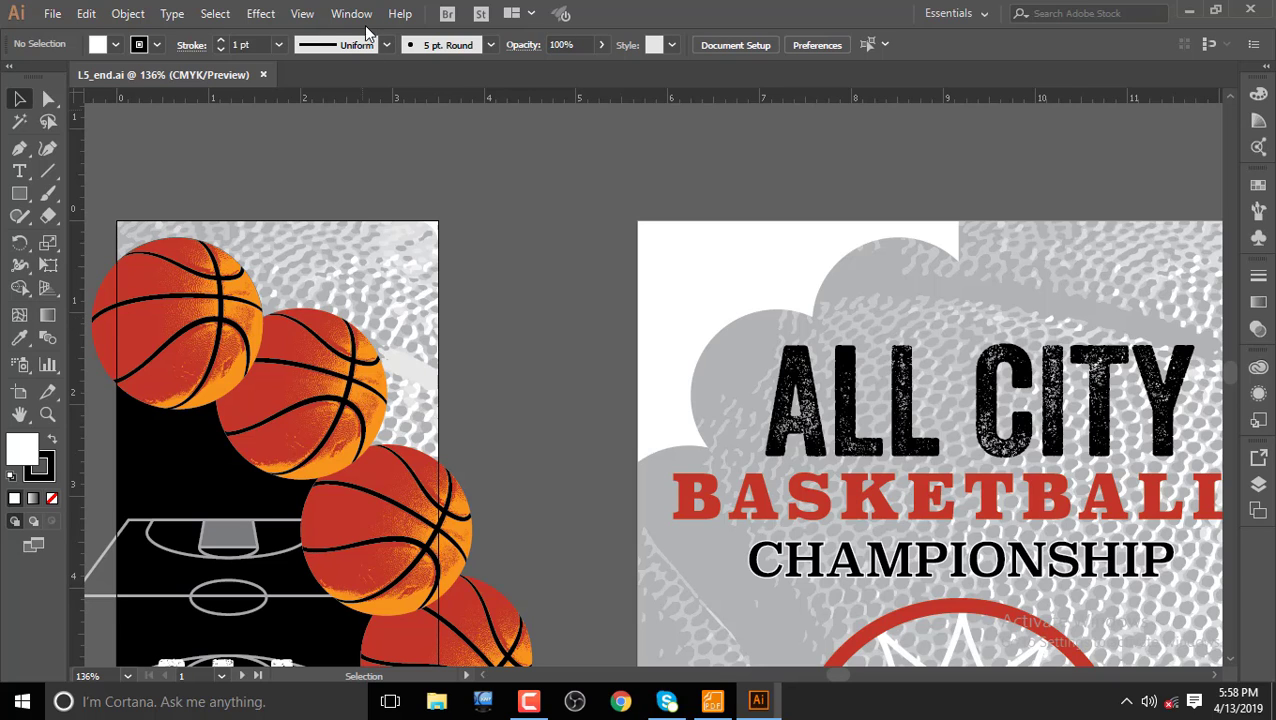
click(300, 15)
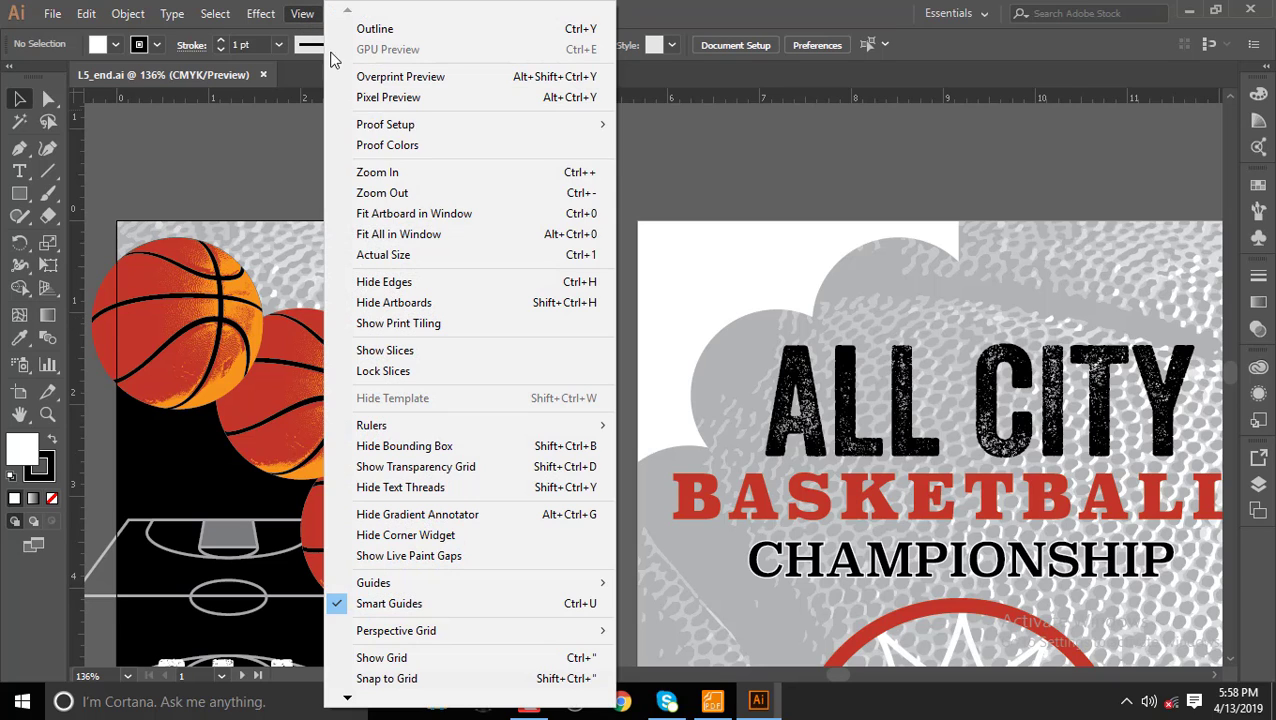
click(420, 234)
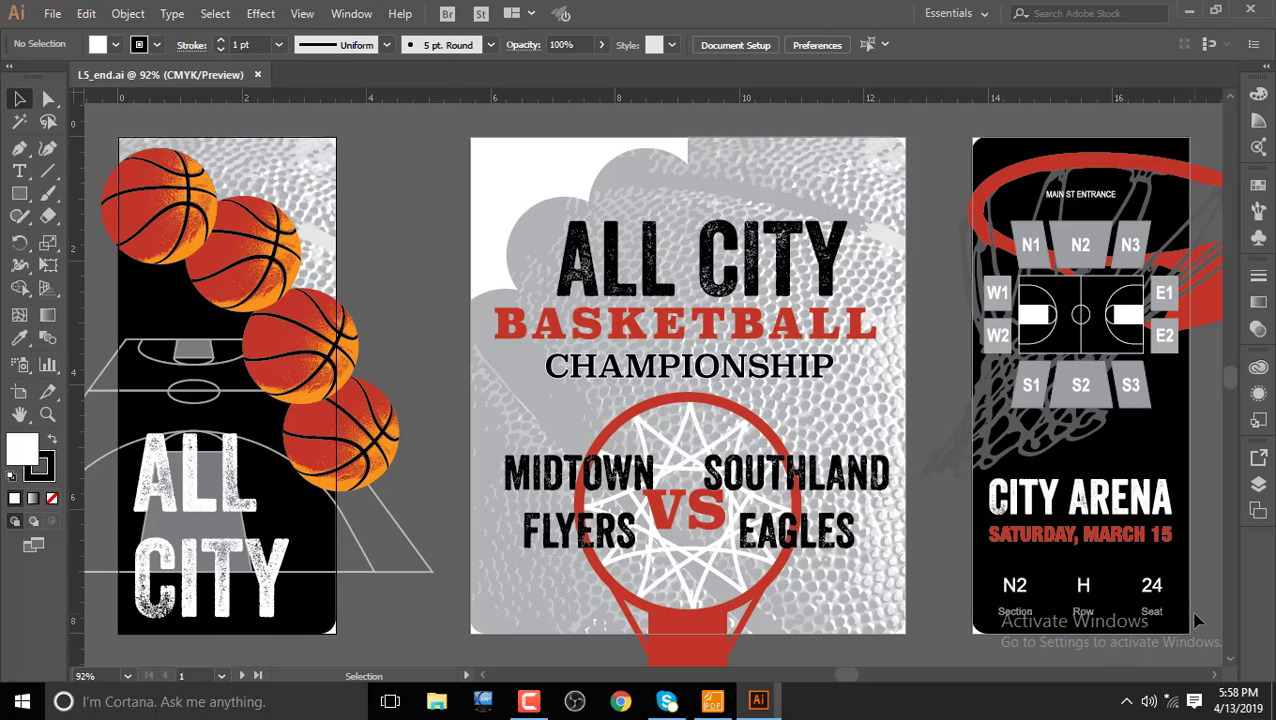
Step: Open L5_start.ai and fit its artboard in the window
click(50, 14)
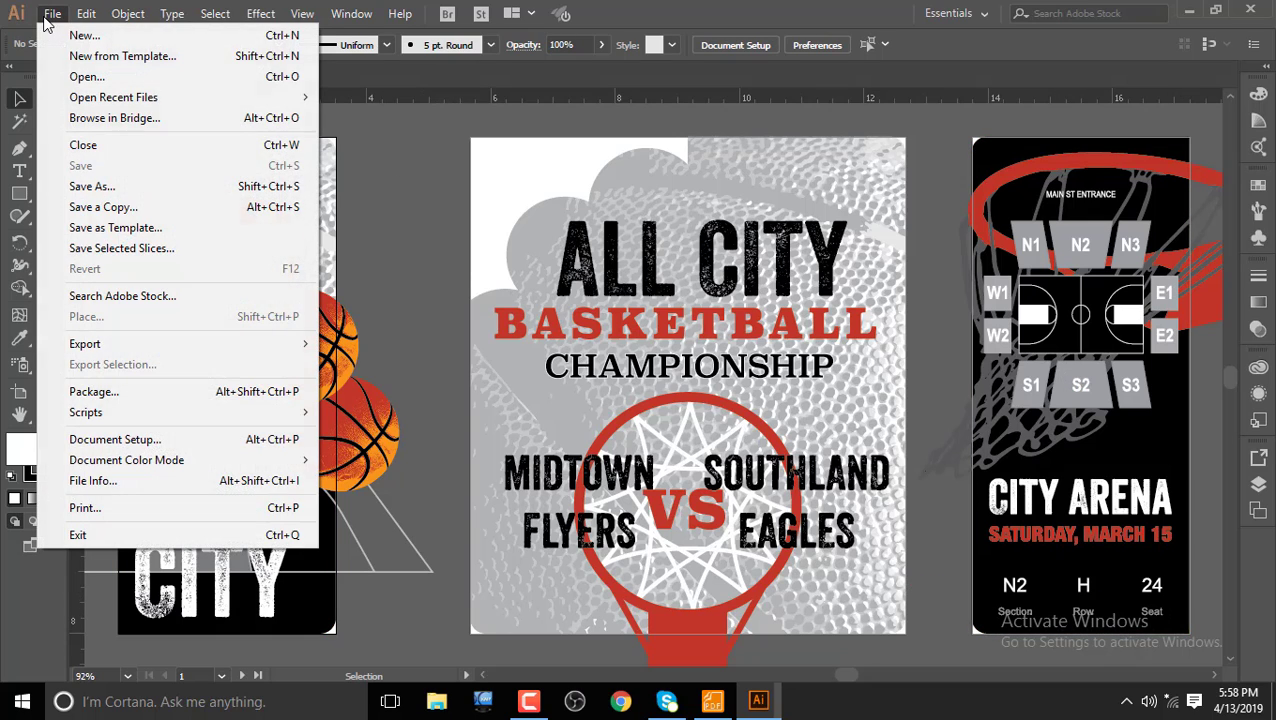
click(86, 77)
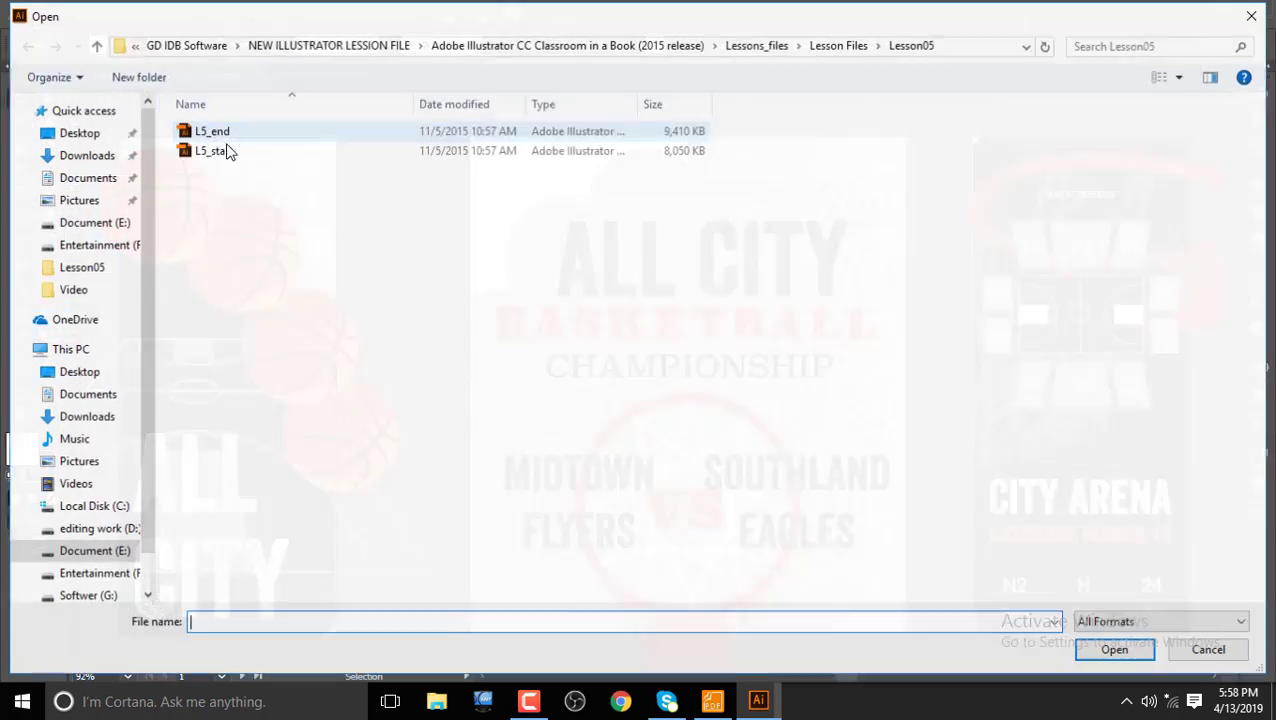
click(226, 150)
double_click(226, 150)
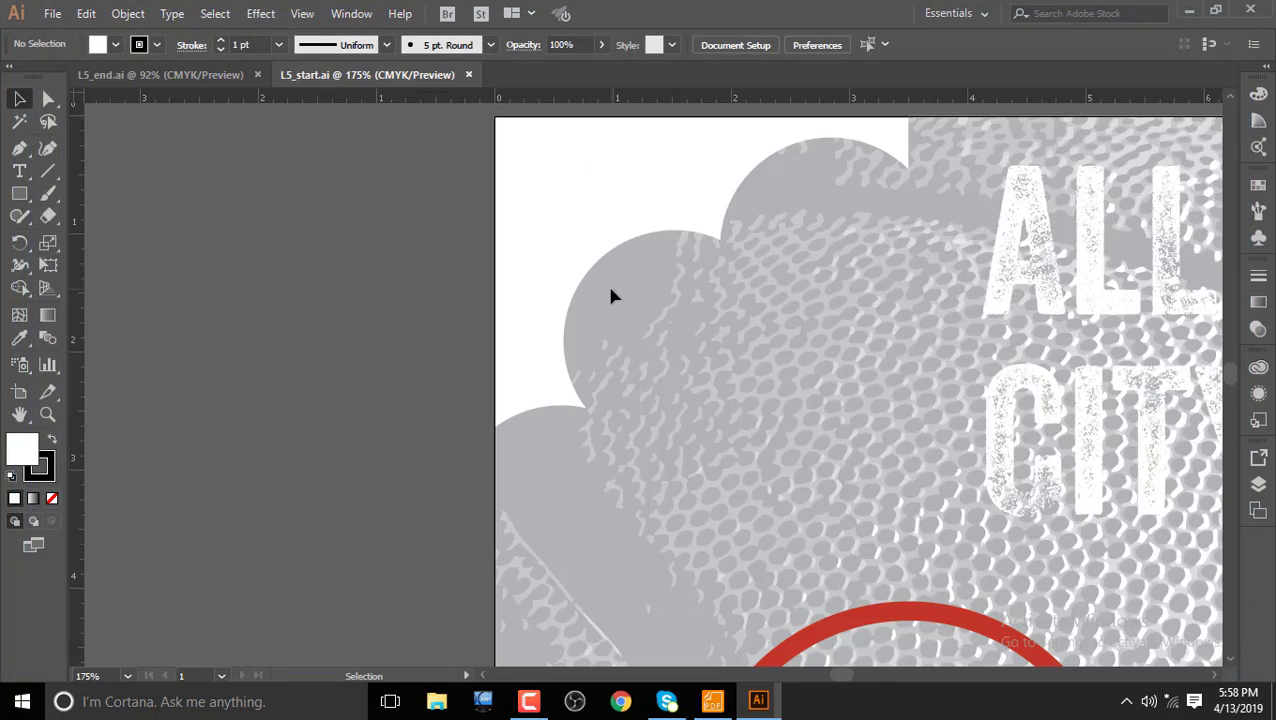
click(305, 15)
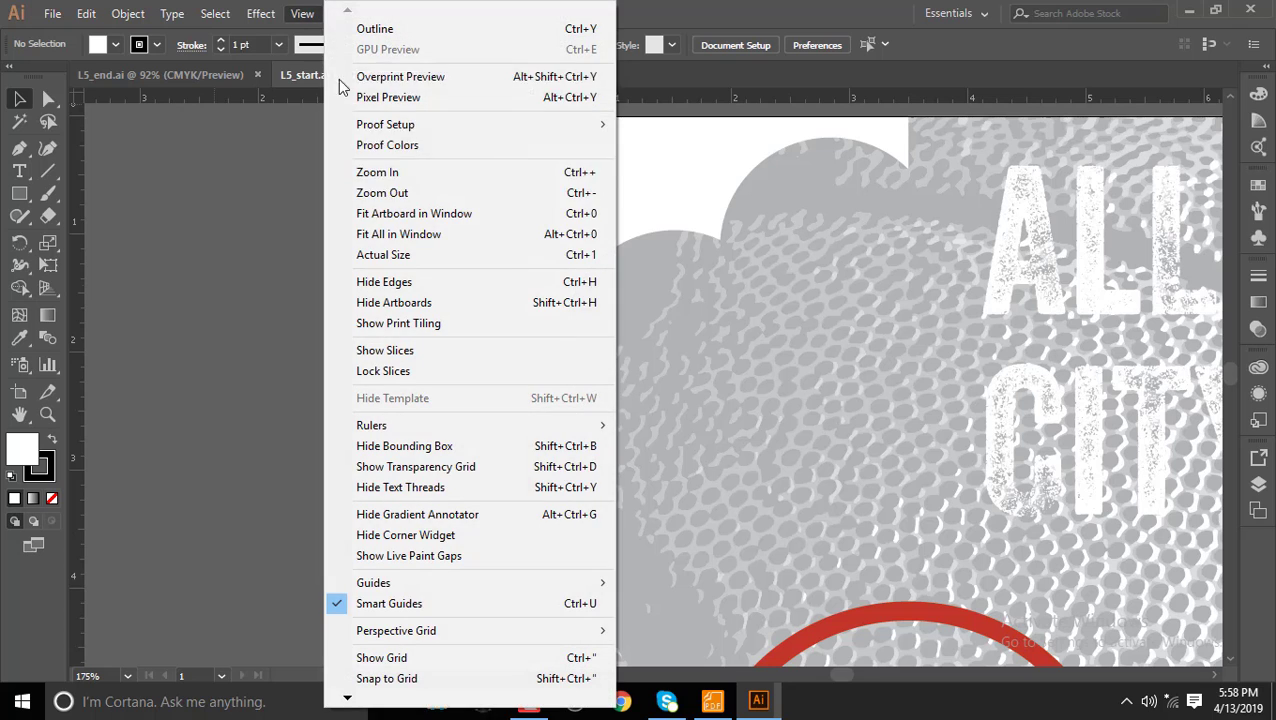
click(420, 214)
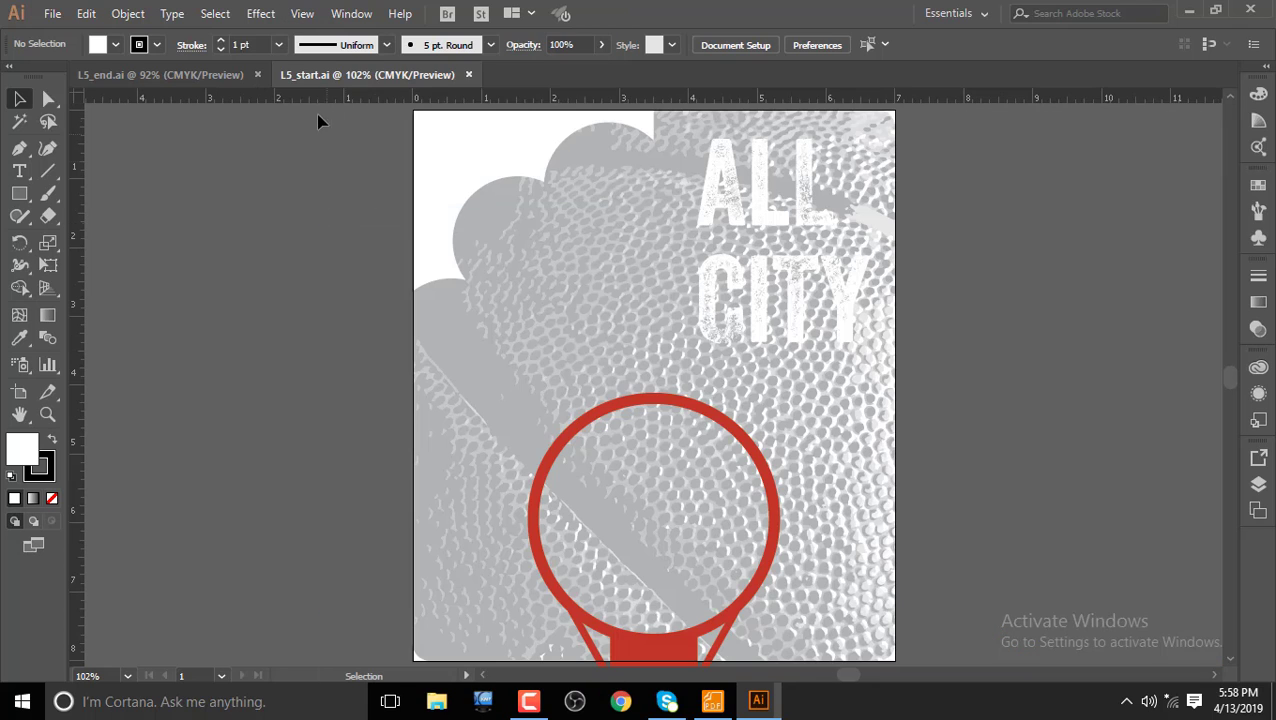
Step: Zoom out to show the hoop artboard alongside numbered pieces 1 to 6
click(305, 18)
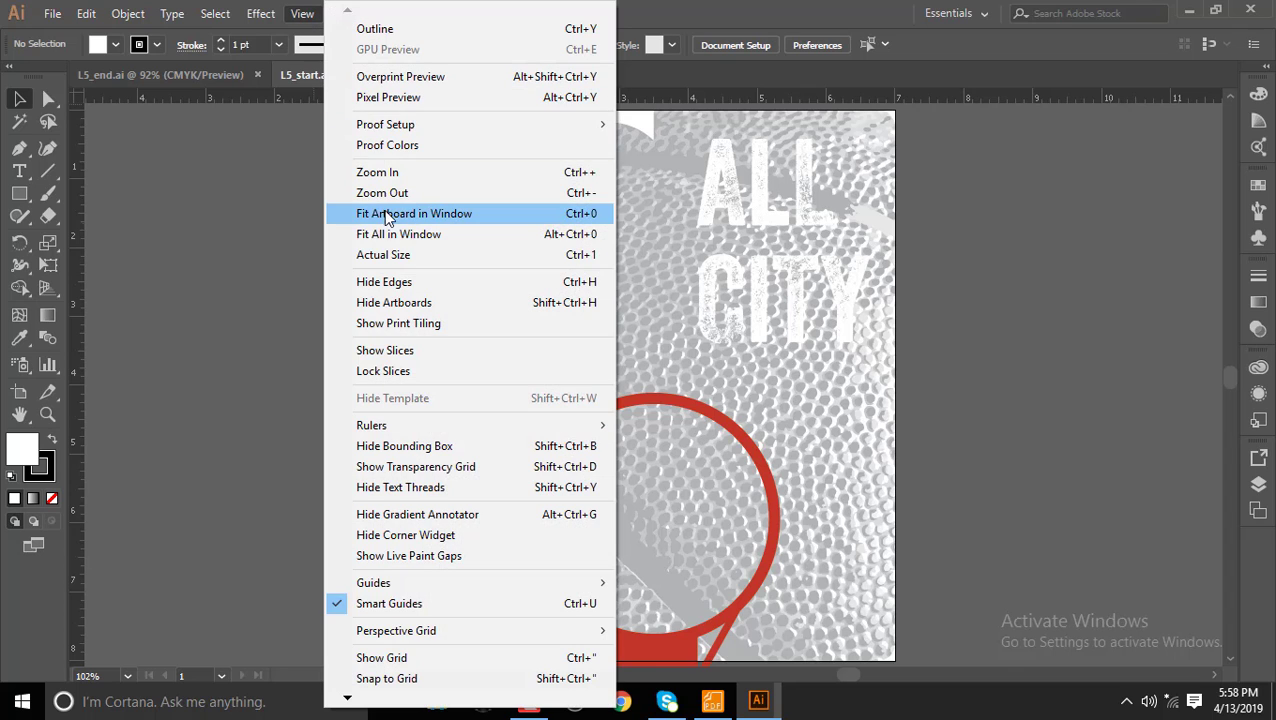
click(397, 240)
scroll(590, 320, down, 2)
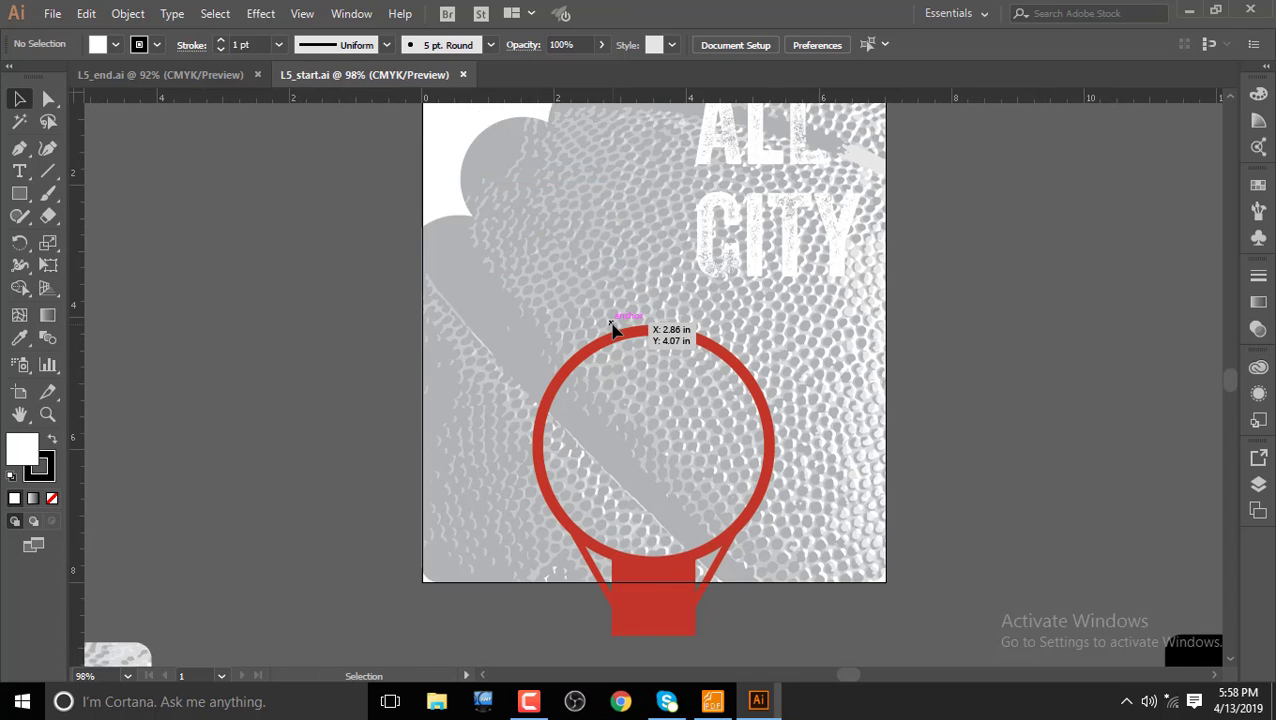
scroll(613, 333, down, 5)
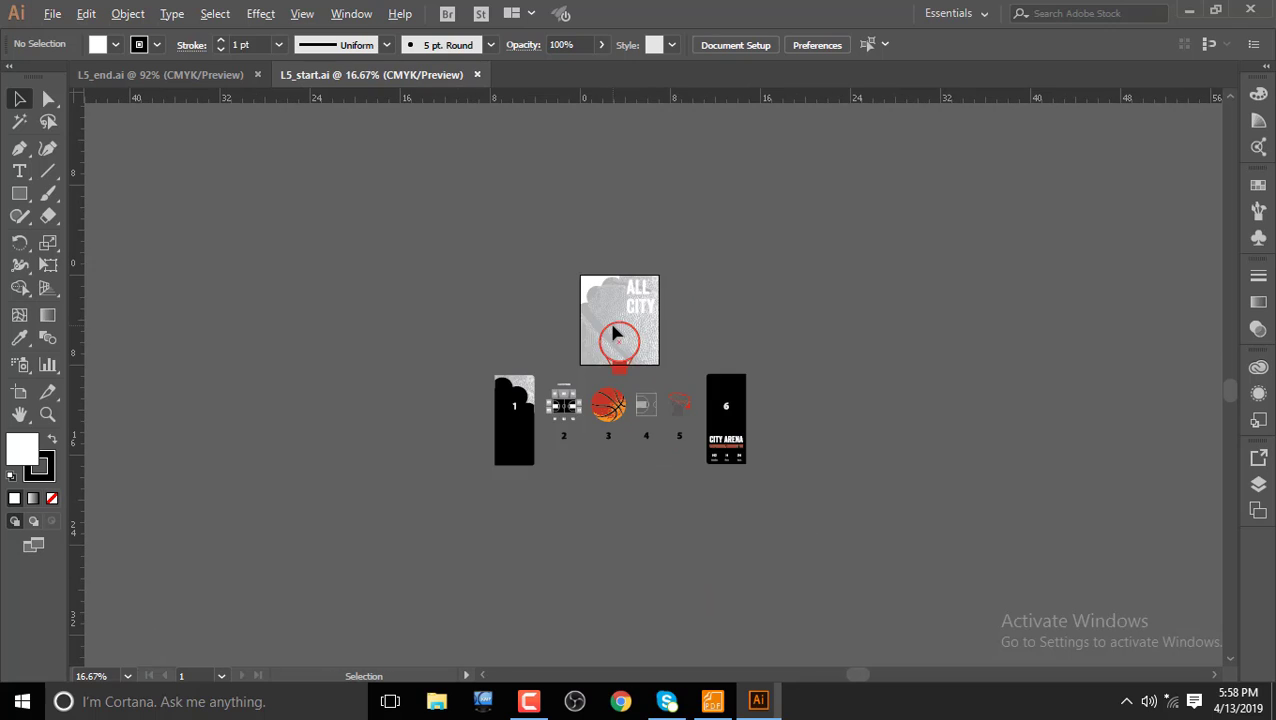
scroll(613, 333, up, 3)
scroll(613, 333, down, 1)
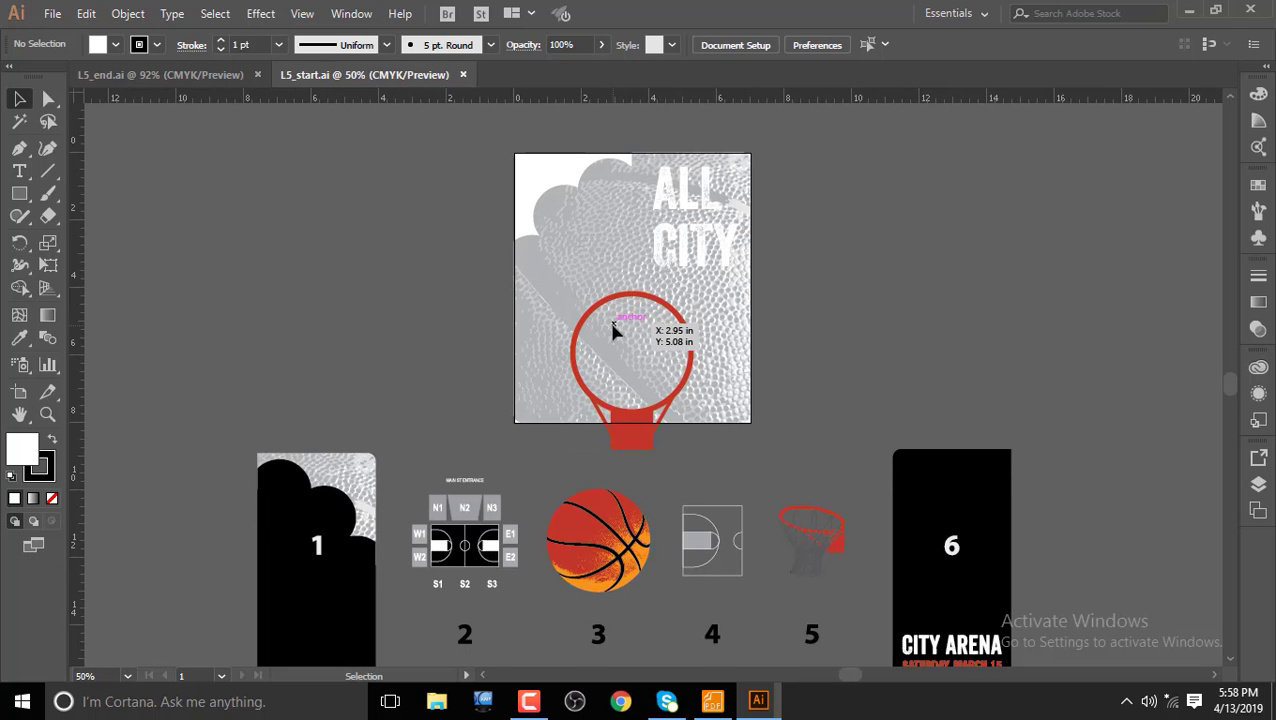
scroll(613, 333, down, 1)
scroll(613, 333, down, 1)
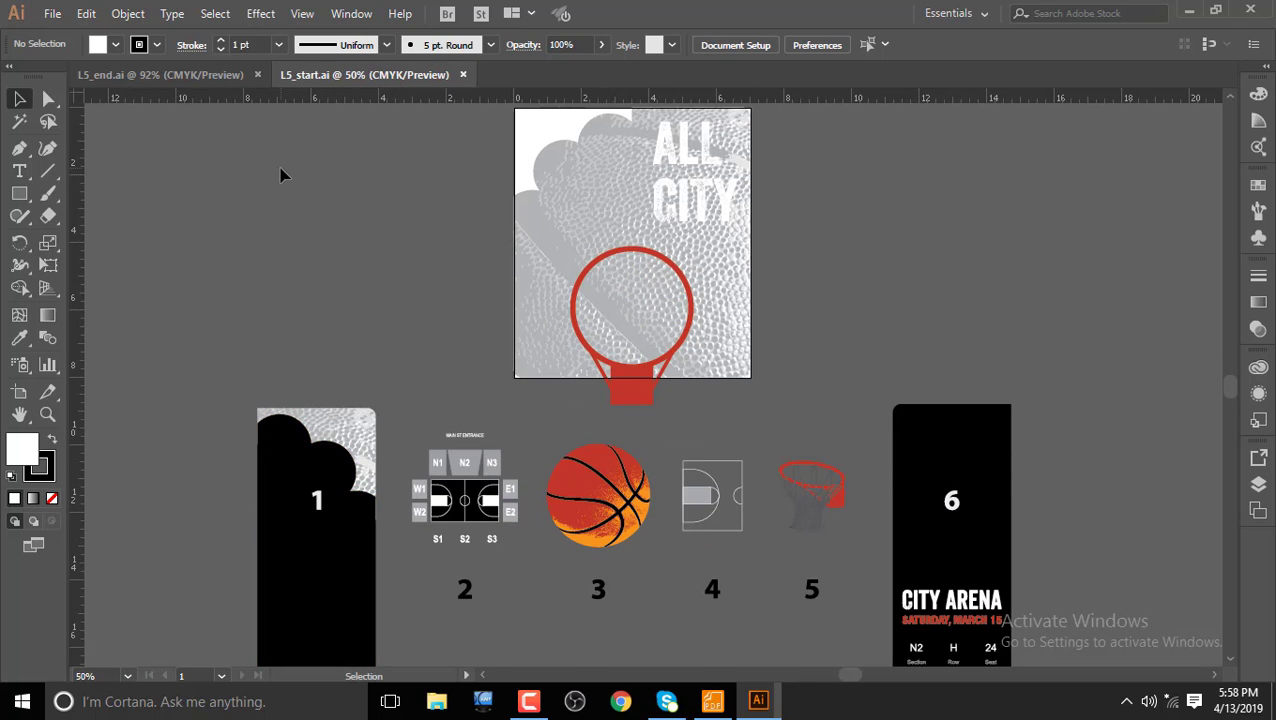
Step: Compare against the finished L5_end.ai, then return to L5_start.ai
click(175, 76)
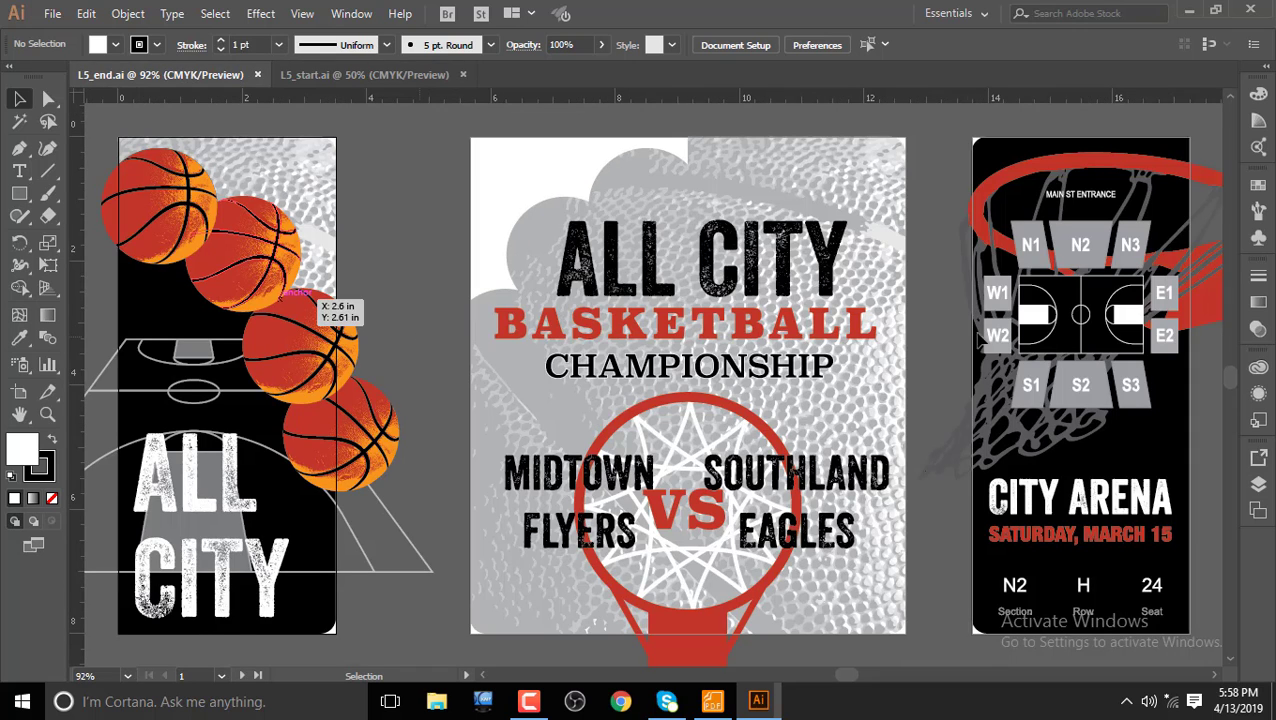
click(428, 76)
scroll(770, 331, down, 1)
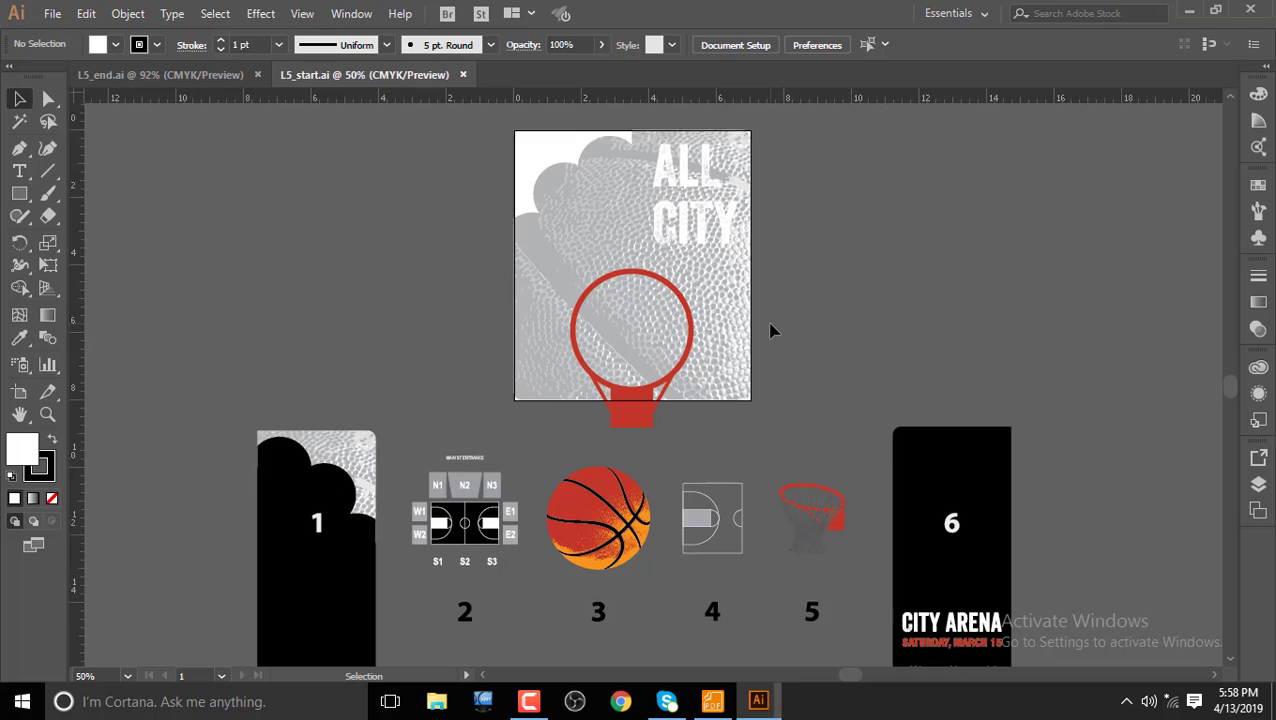
scroll(770, 331, down, 2)
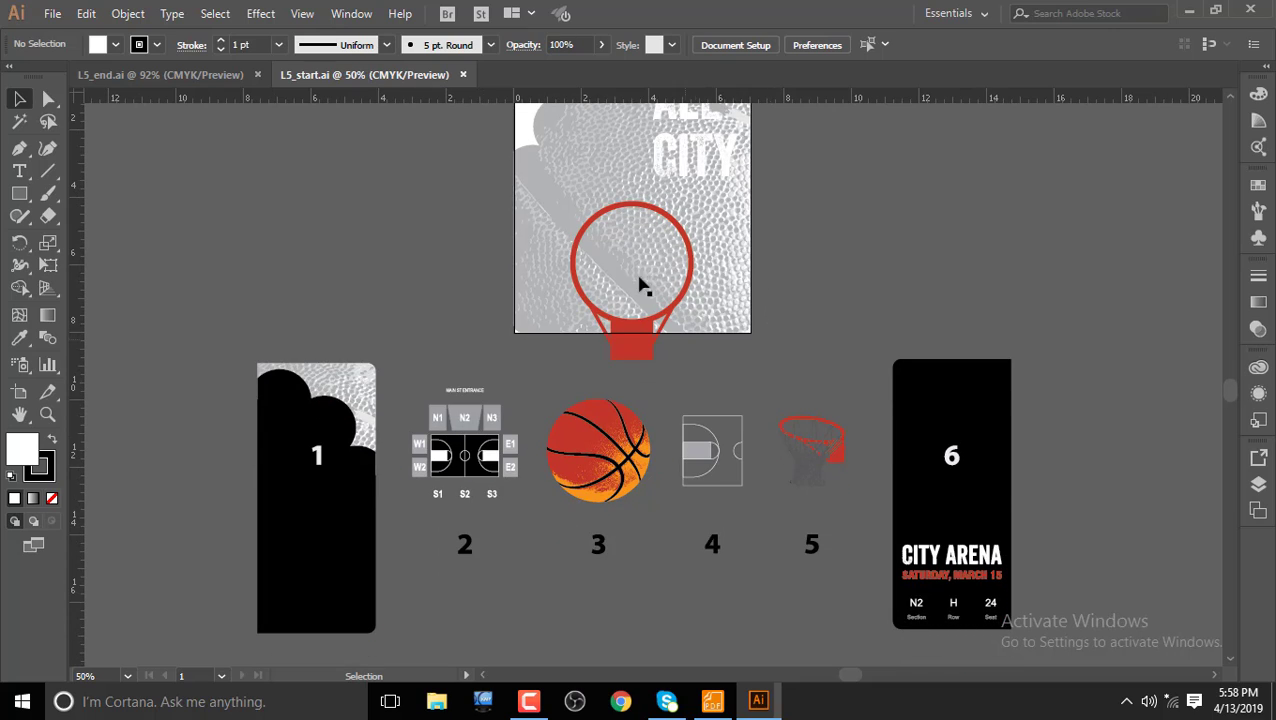
Step: Save the start file to the Desktop as L5_startTEST.ai with default Illustrator options
click(51, 14)
click(92, 188)
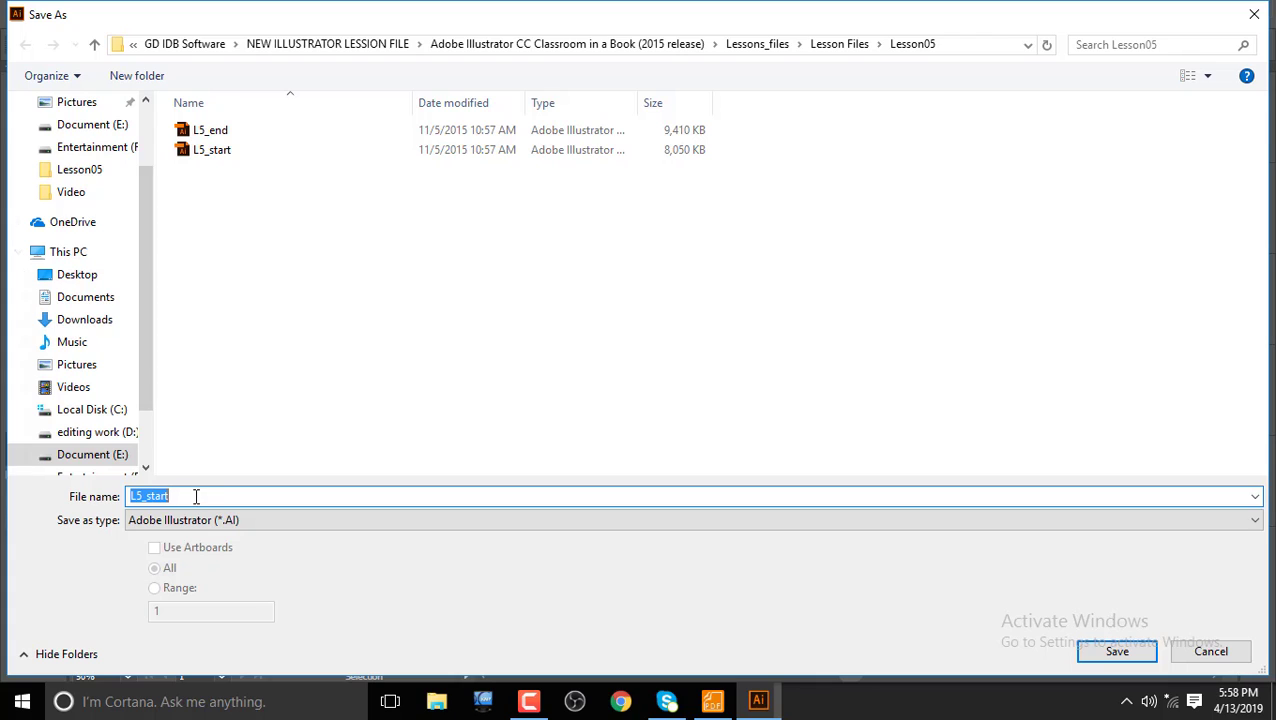
click(75, 274)
click(238, 200)
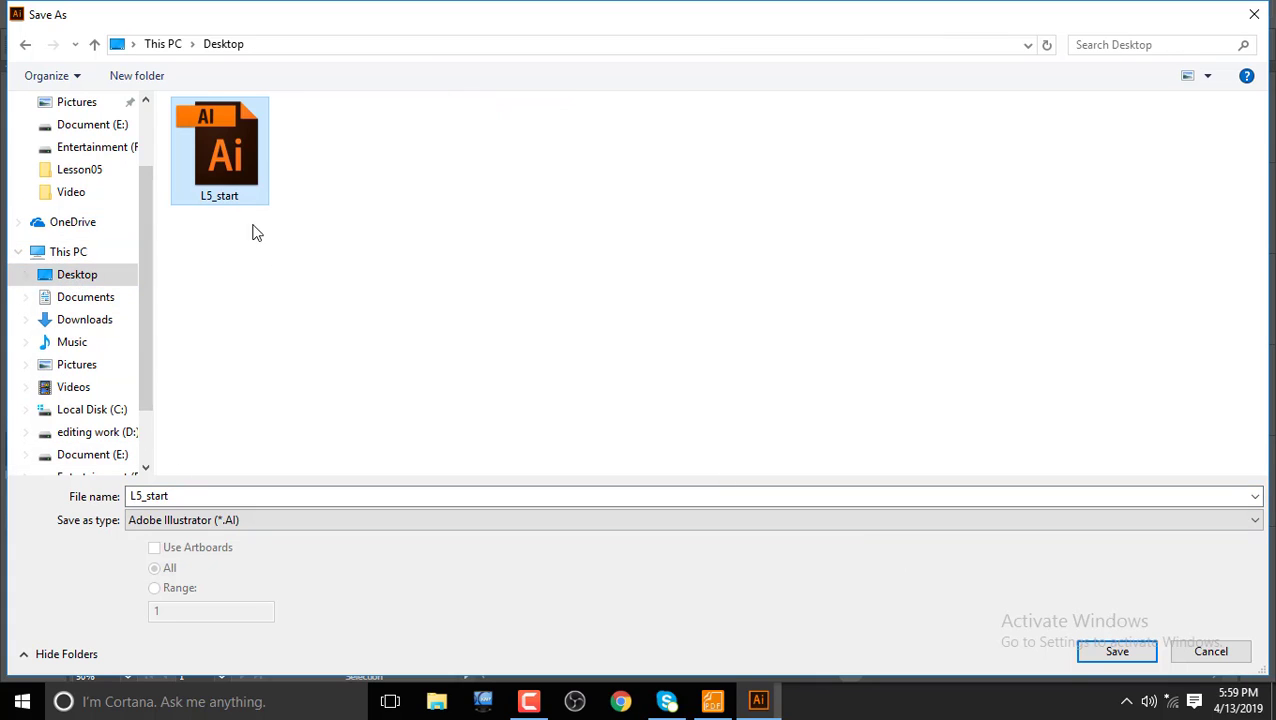
click(185, 495)
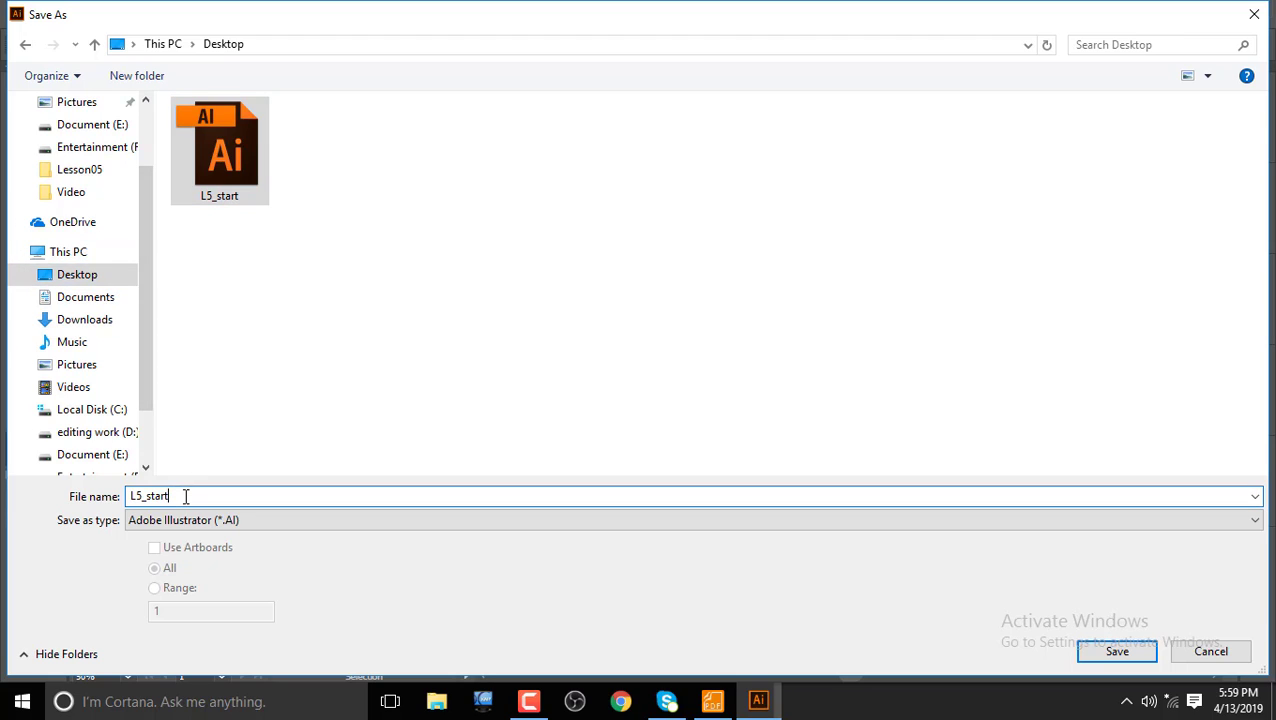
text(TEST)
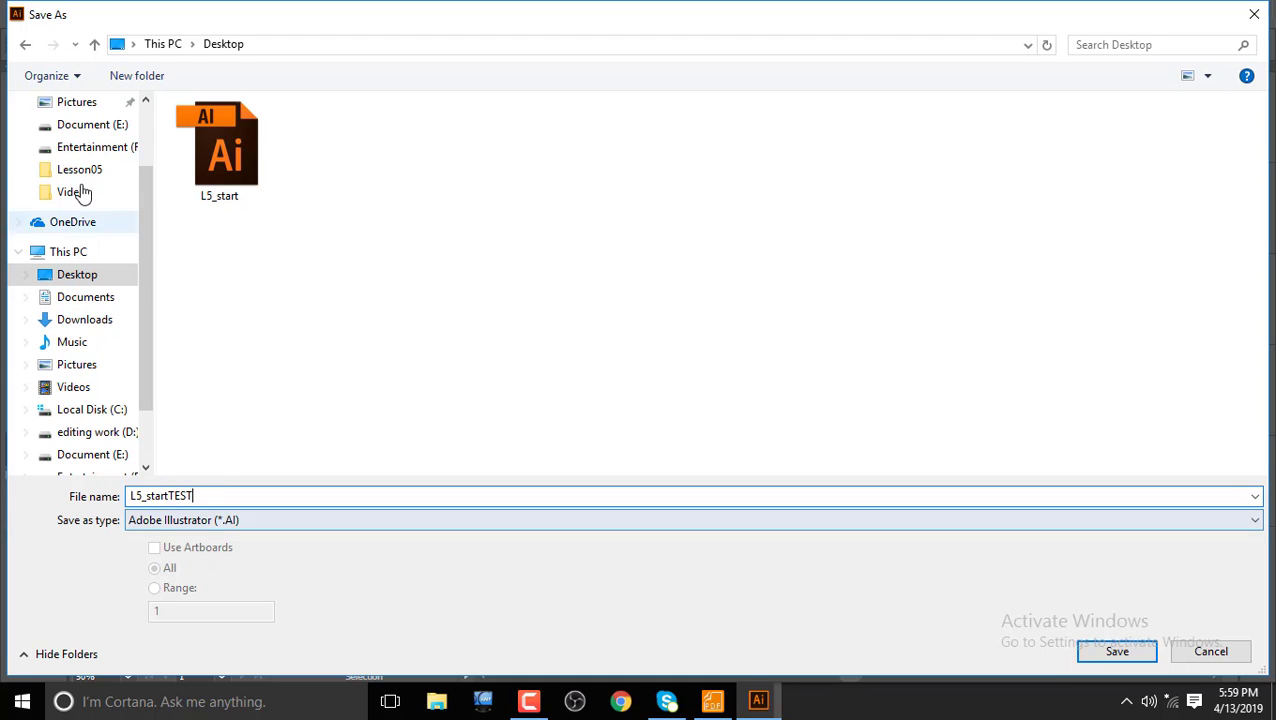
click(1095, 651)
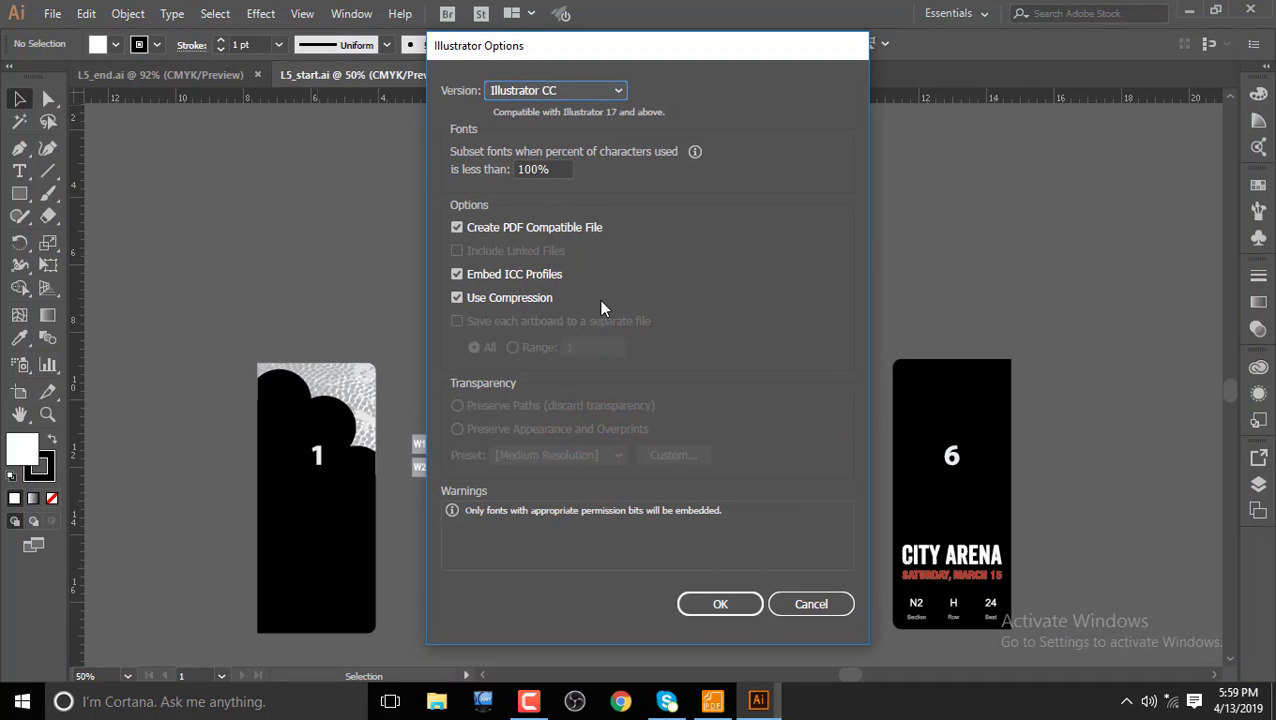
click(736, 604)
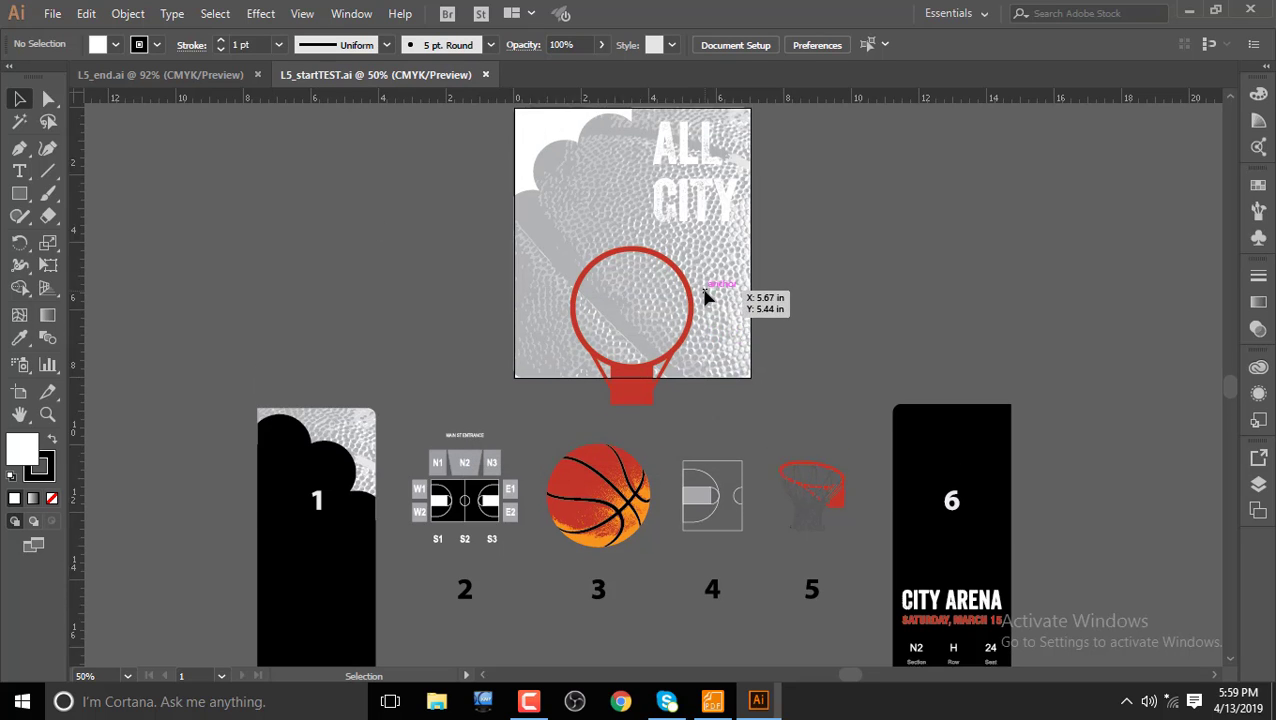
scroll(708, 298, up, 5)
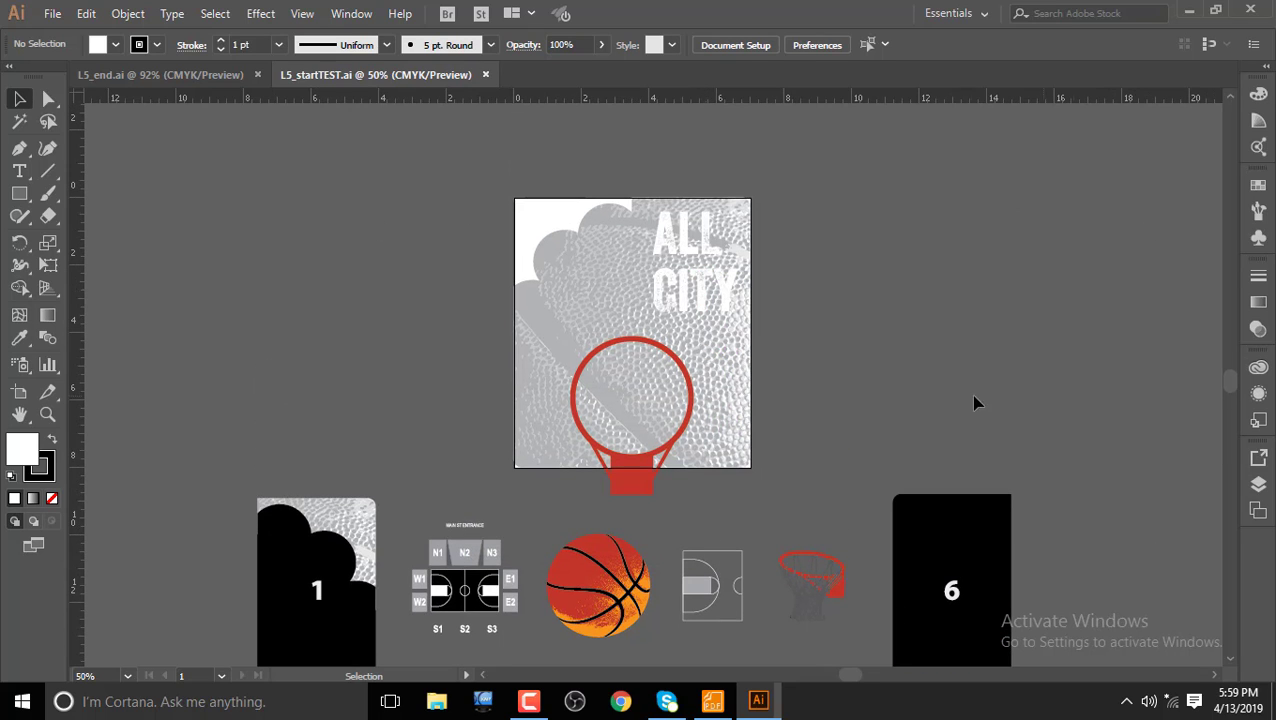
click(190, 75)
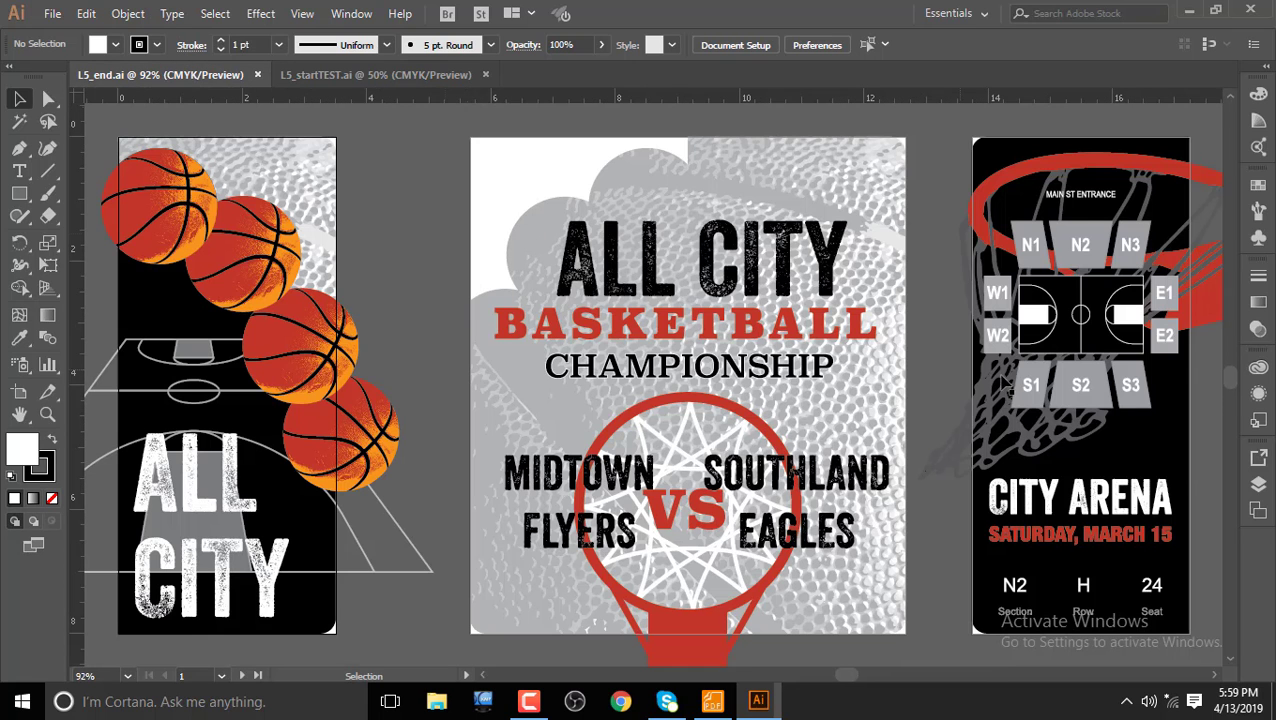
click(395, 77)
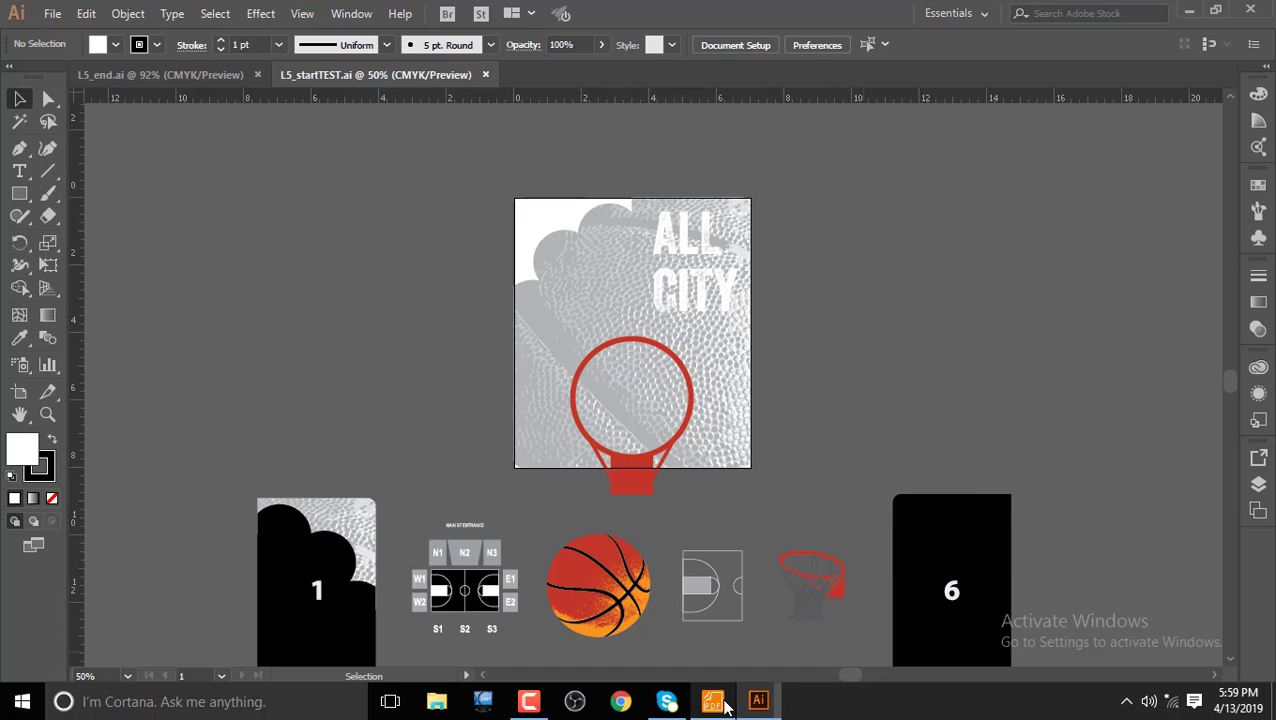
click(760, 700)
Step: Scroll the PDF to 'Adding artboards to the document' and highlight its introductory paragraphs
scroll(889, 429, down, 3)
scroll(889, 429, down, 2)
scroll(889, 429, down, 5)
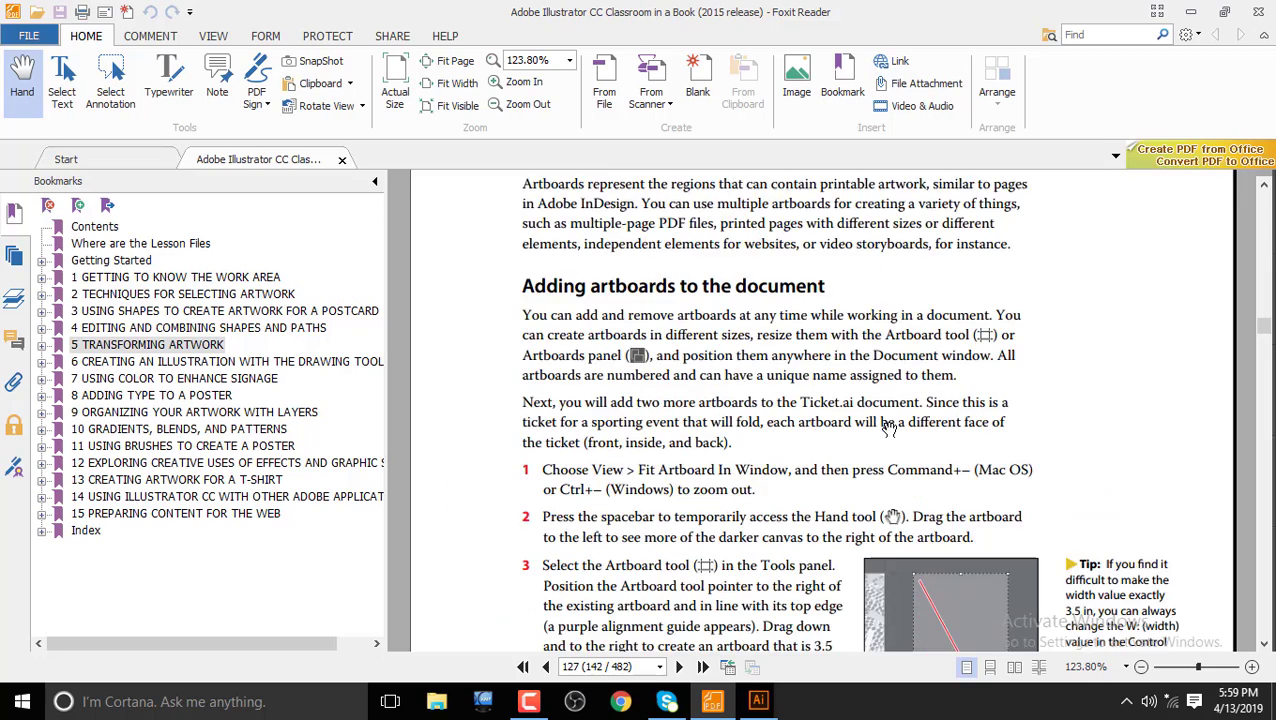
scroll(889, 429, down, 2)
scroll(850, 428, up, 3)
scroll(815, 428, up, 3)
scroll(815, 428, down, 5)
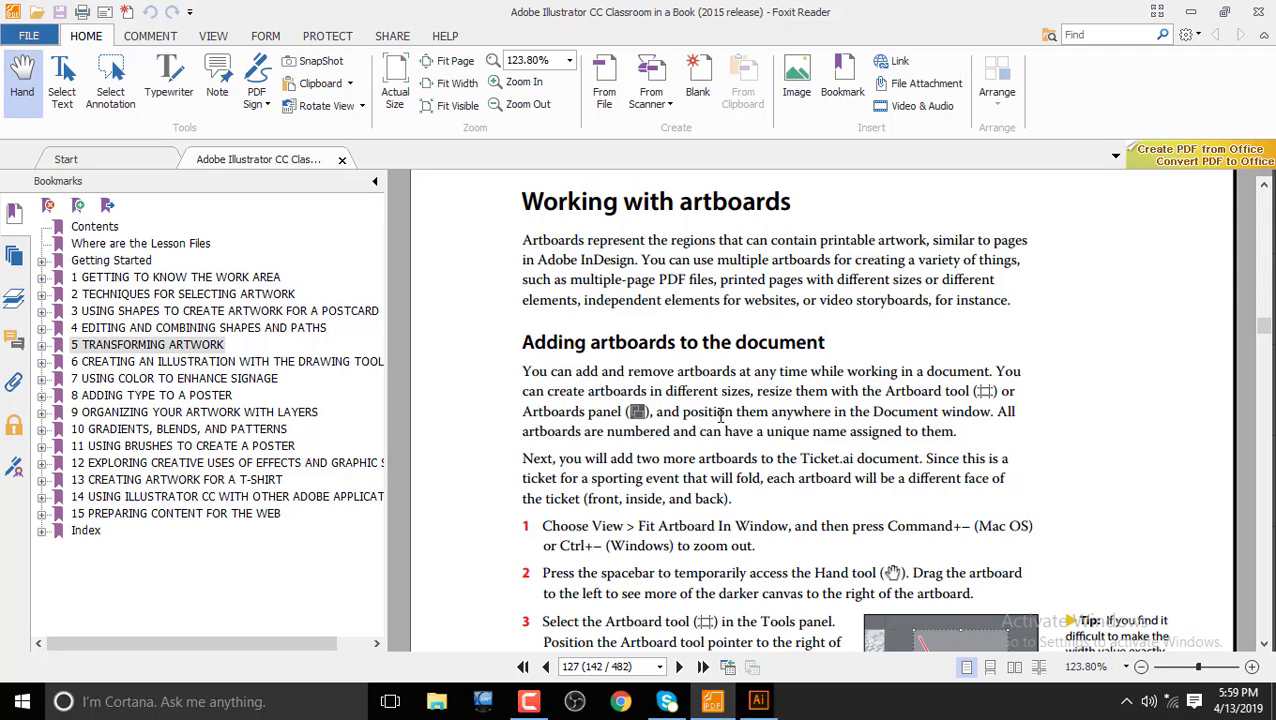
drag(523, 373, 985, 502)
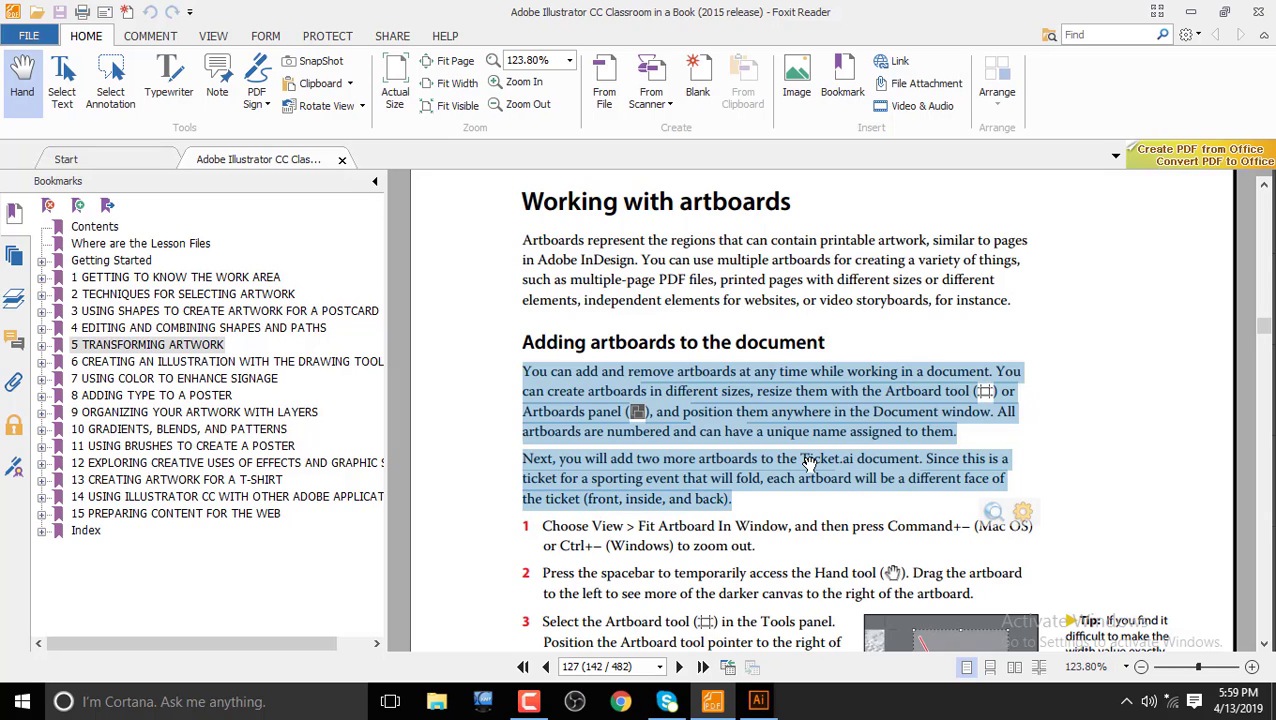
click(644, 461)
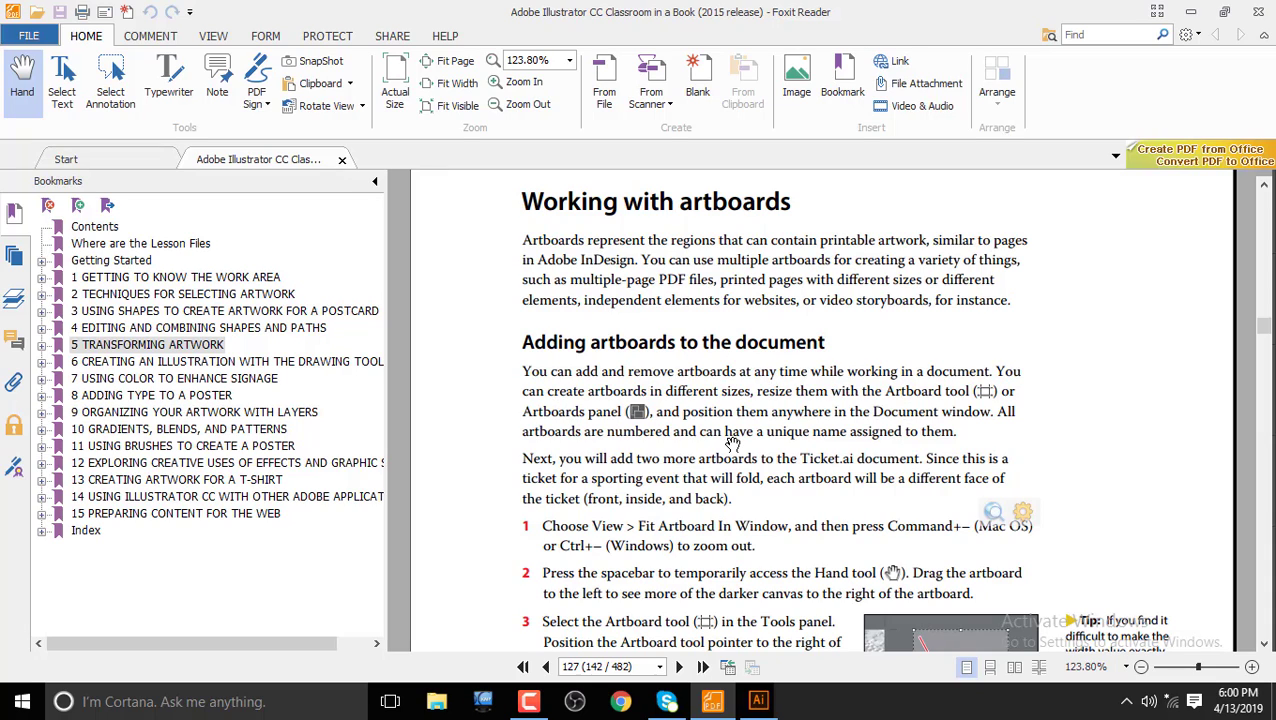
Step: Scroll down to step 3, drawing a 3.5 by 6 in artboard
scroll(911, 505, down, 1)
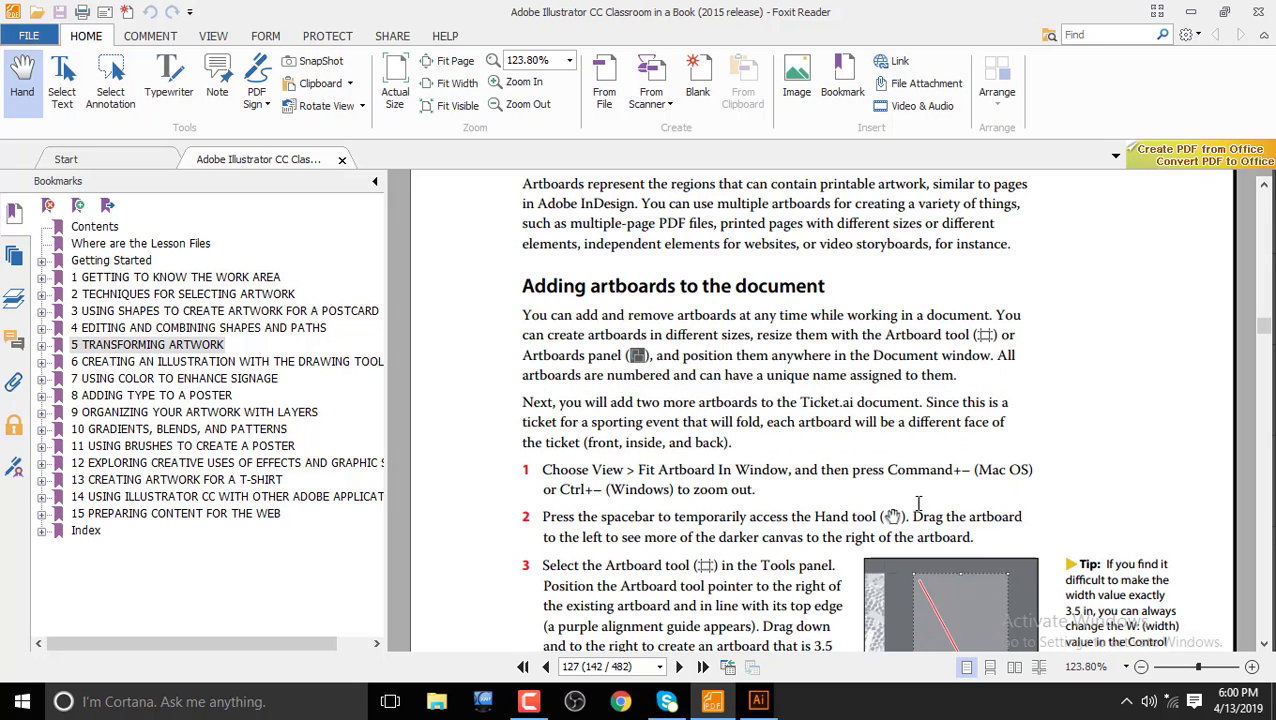
scroll(947, 535, down, 2)
scroll(947, 535, down, 1)
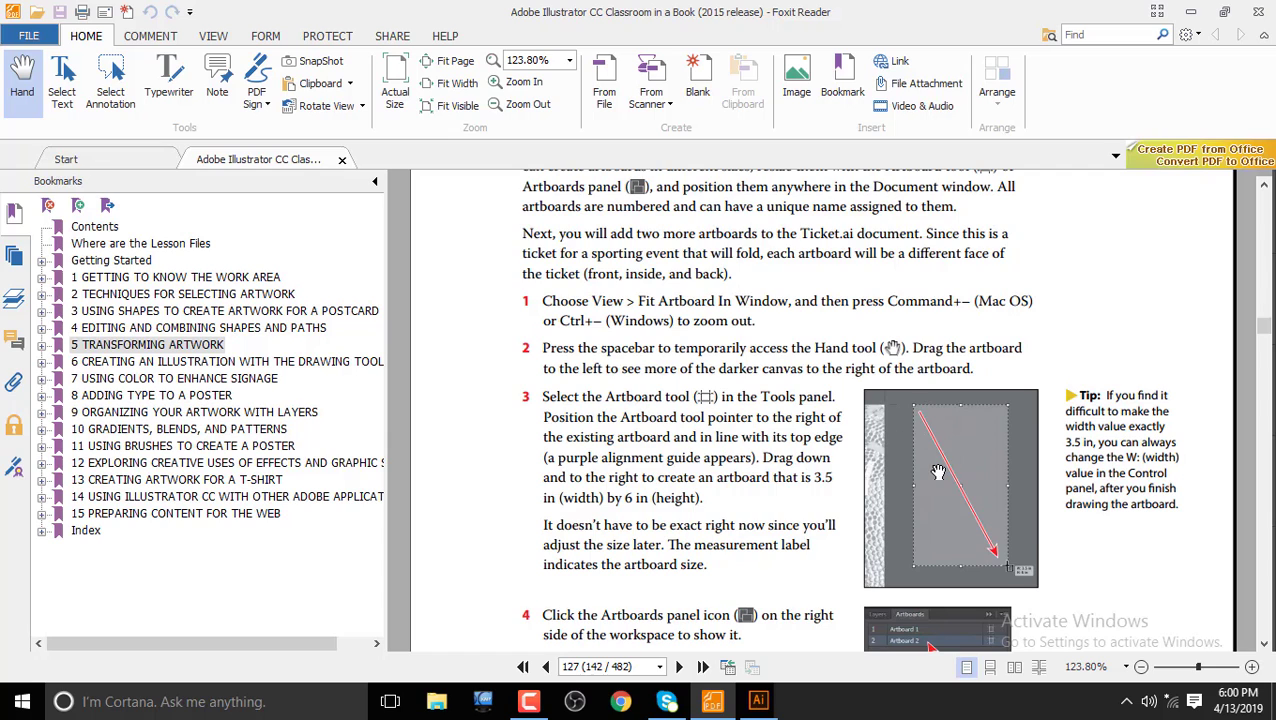
scroll(935, 470, down, 2)
Step: Back in Illustrator, show the Artboards panel and zoom the artwork to 100%
click(759, 701)
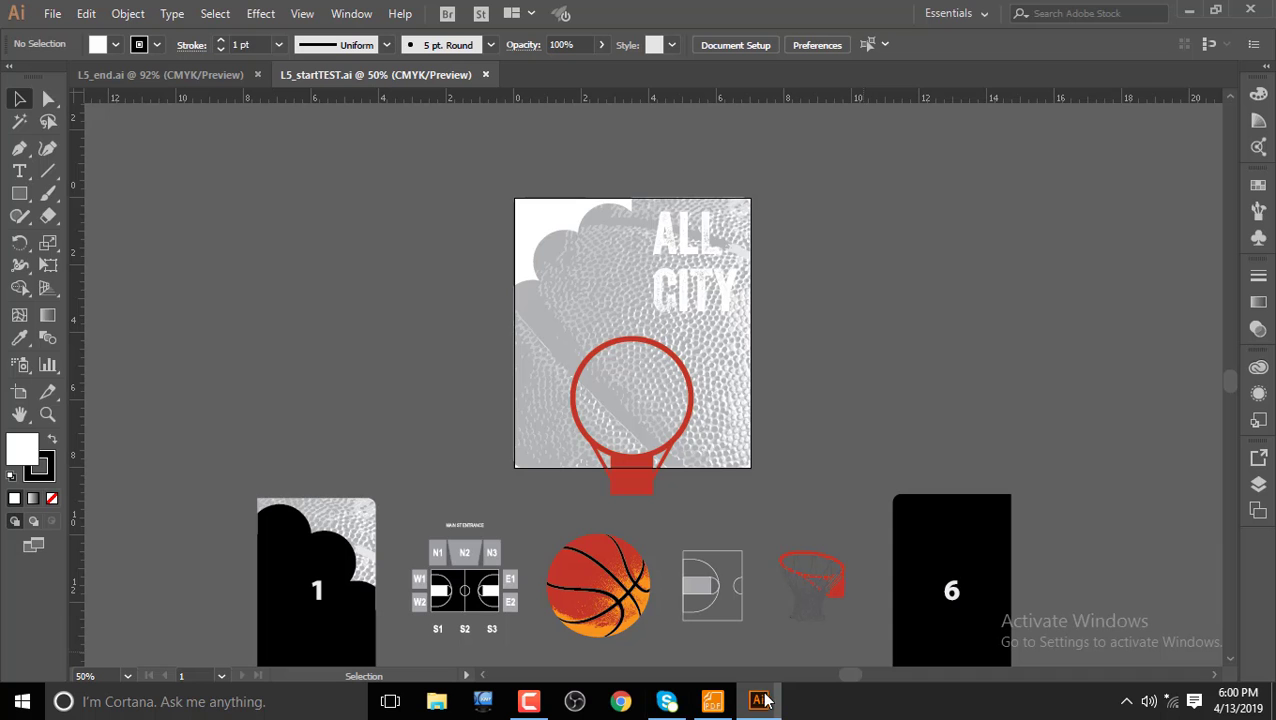
click(1259, 514)
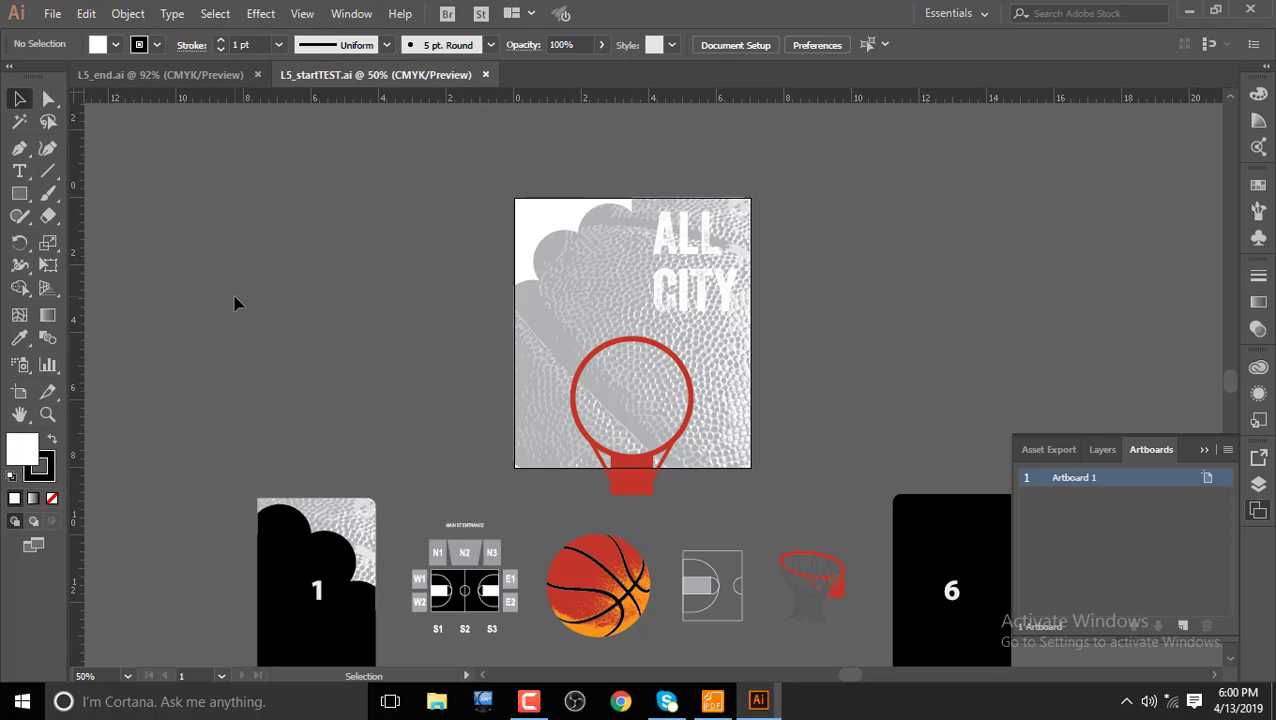
key(a)
key(ctrl+equal)
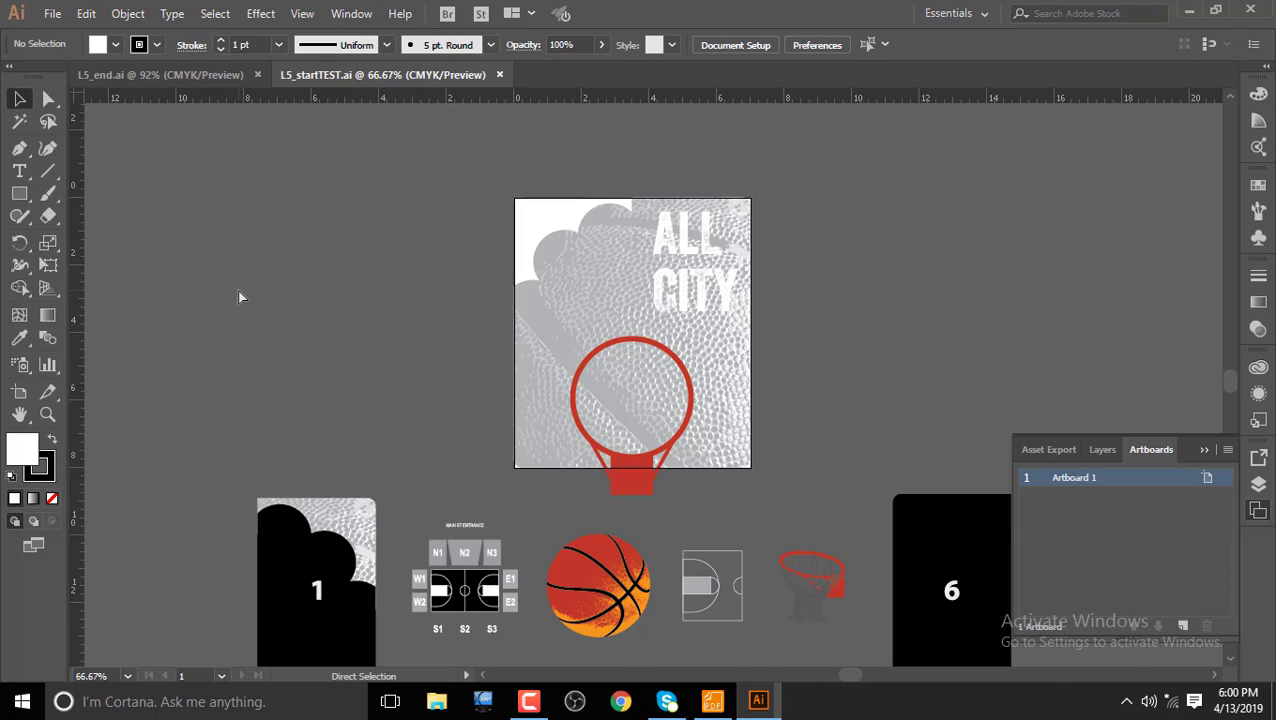
key(ctrl+equal)
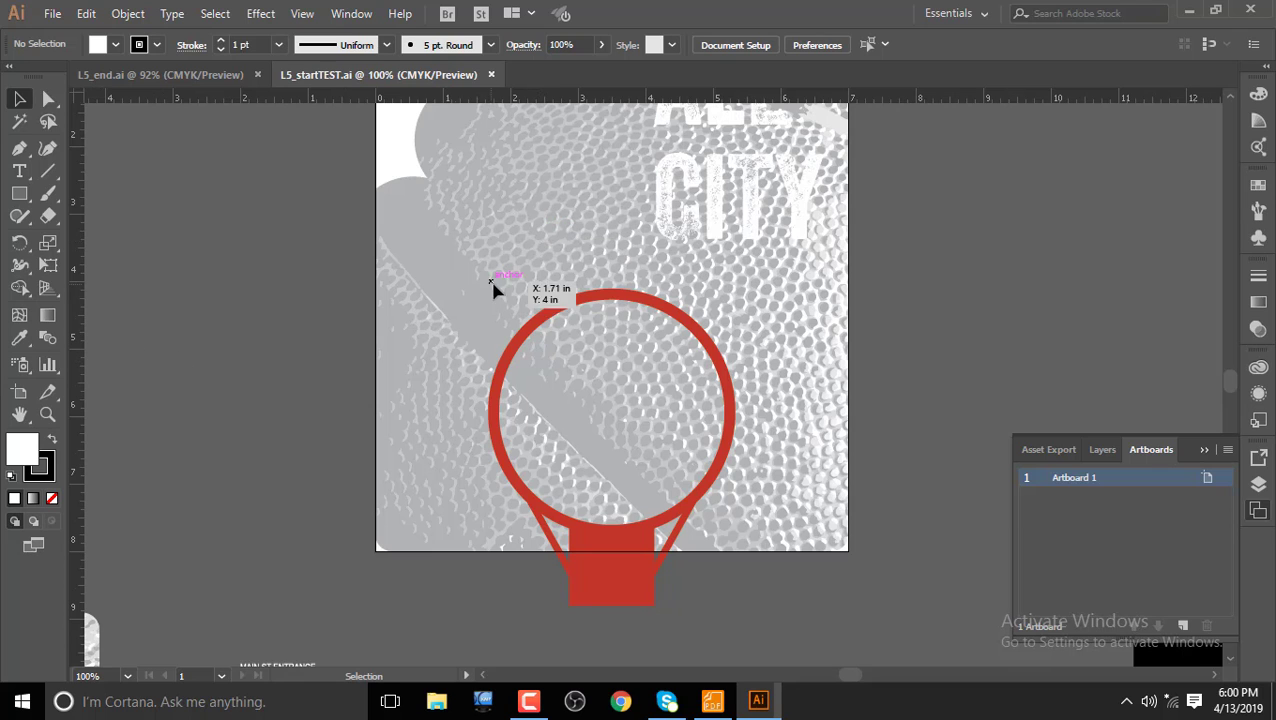
Step: Pan the poster artboard to the left, collapse the Artboards panel, and choose the Artboard tool
key(space)
drag(551, 250, 316, 354)
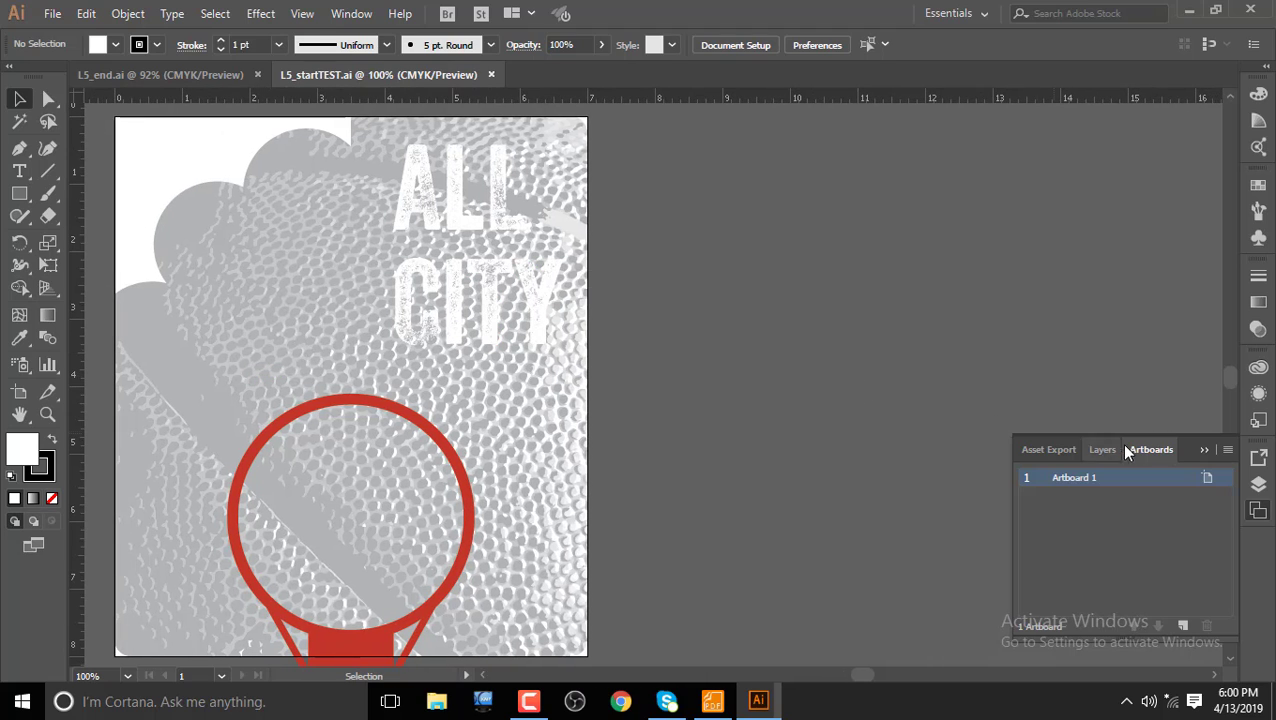
click(1202, 451)
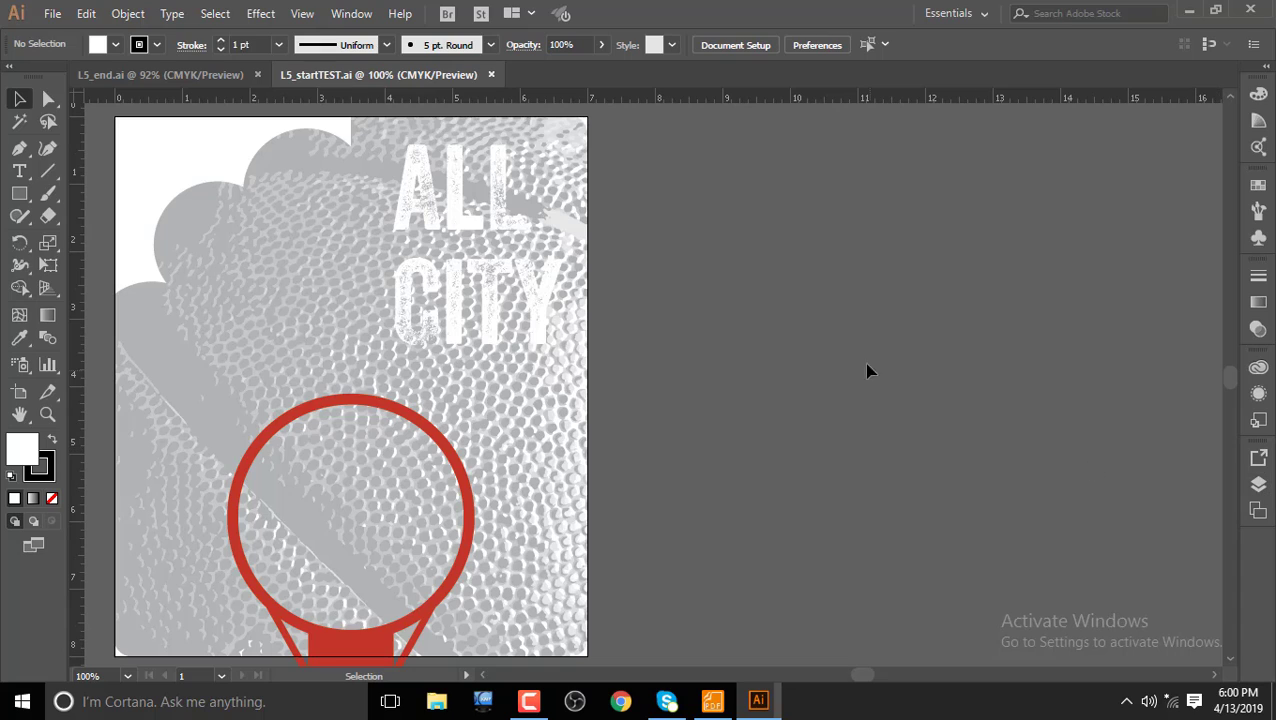
click(20, 392)
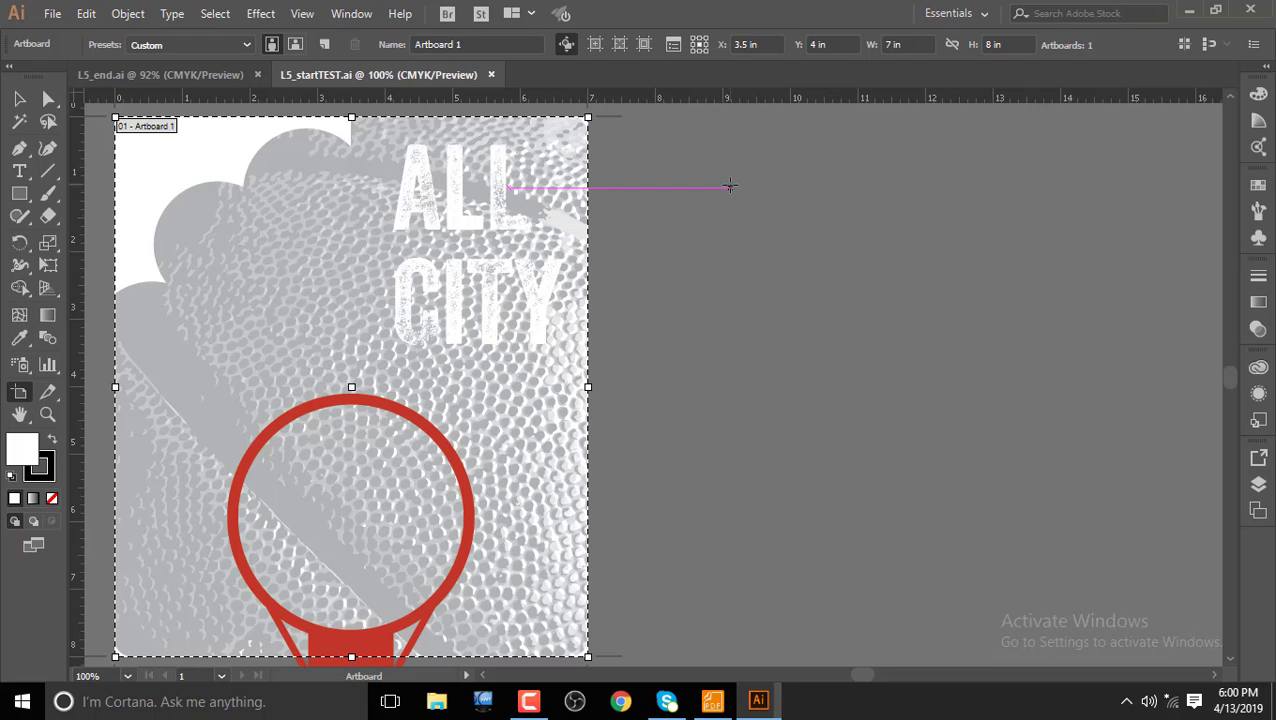
Step: Draw Artboard 2 right of the poster and size it 3.5 in by 6 in
drag(730, 185, 1012, 589)
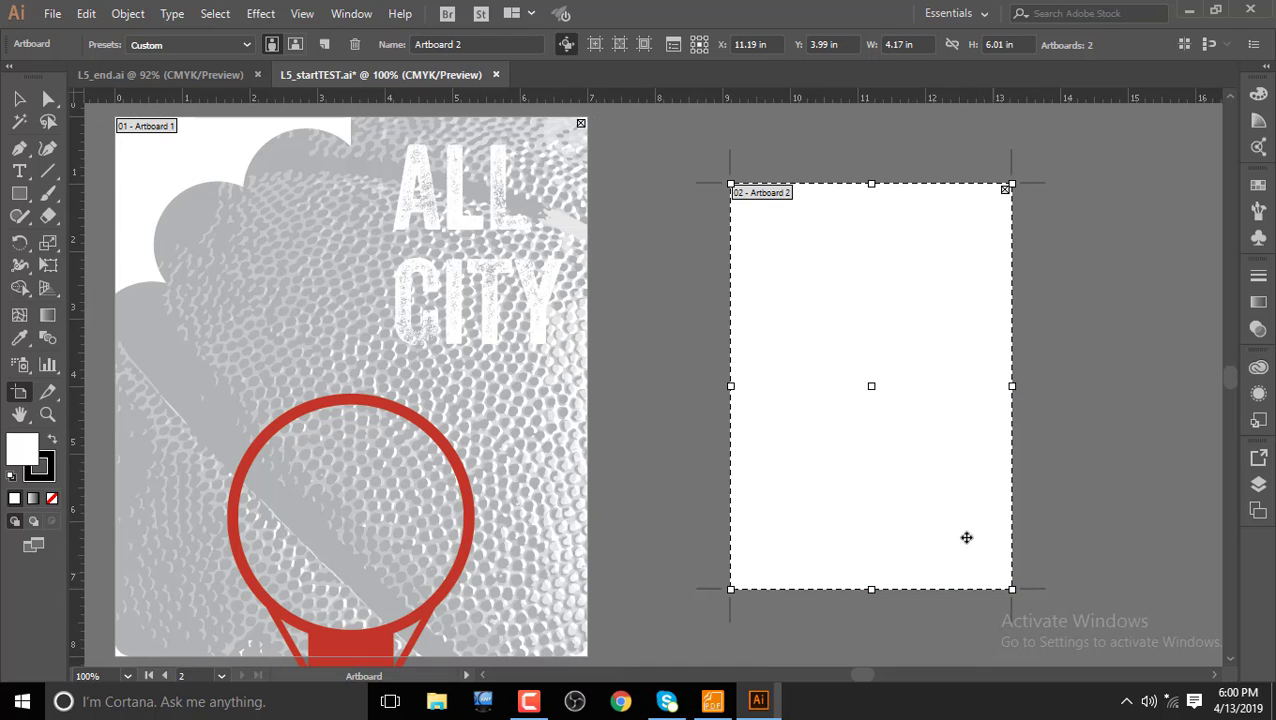
click(898, 44)
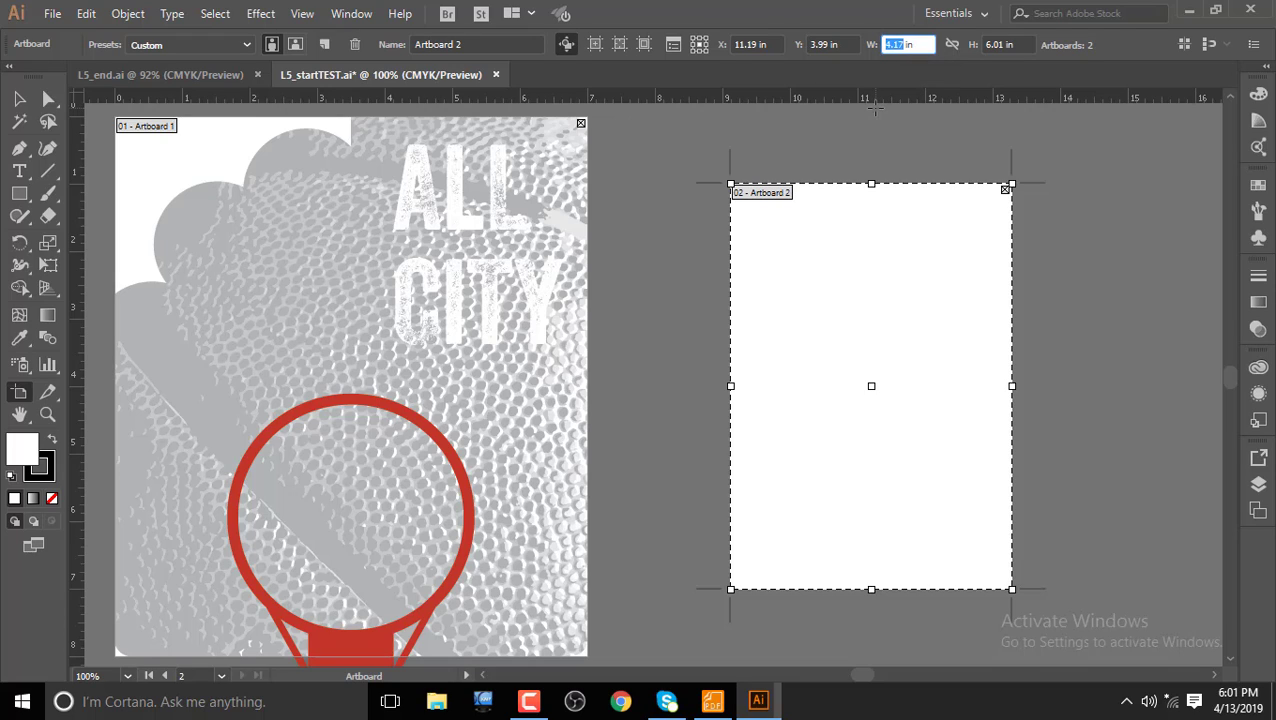
text(3.)
click(1000, 44)
drag(1002, 45, 986, 47)
text(6)
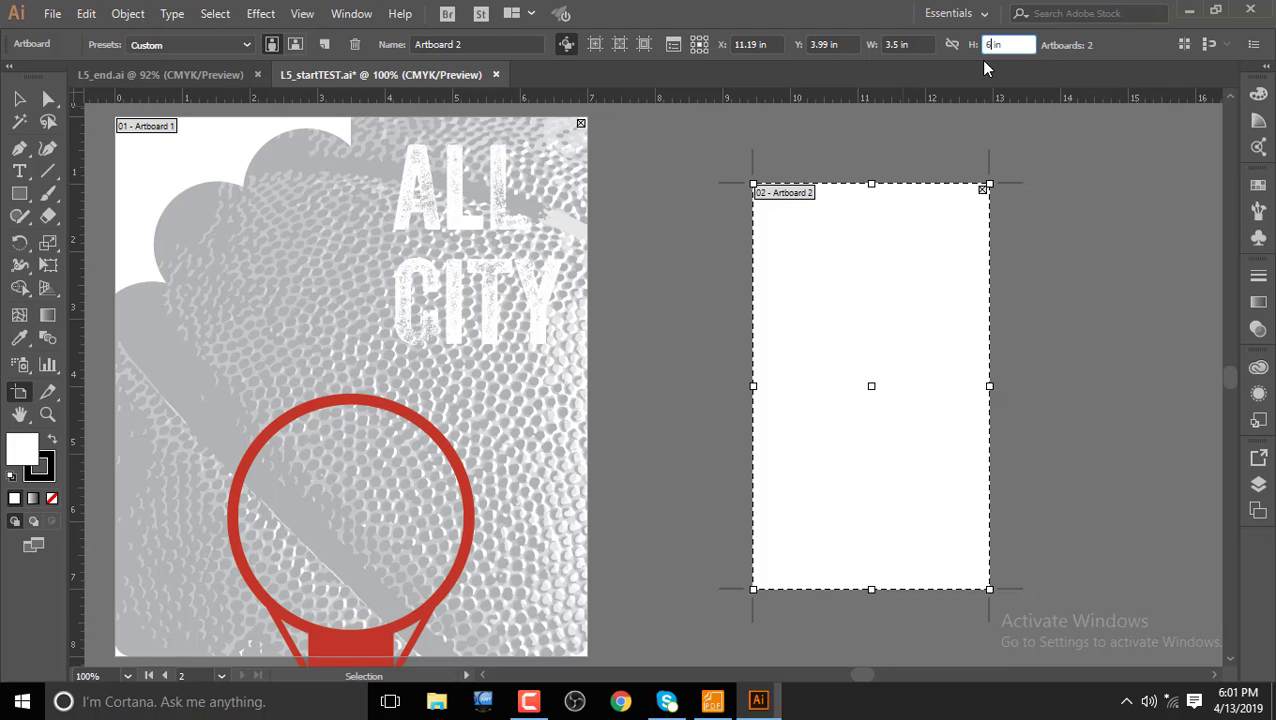
key(Return)
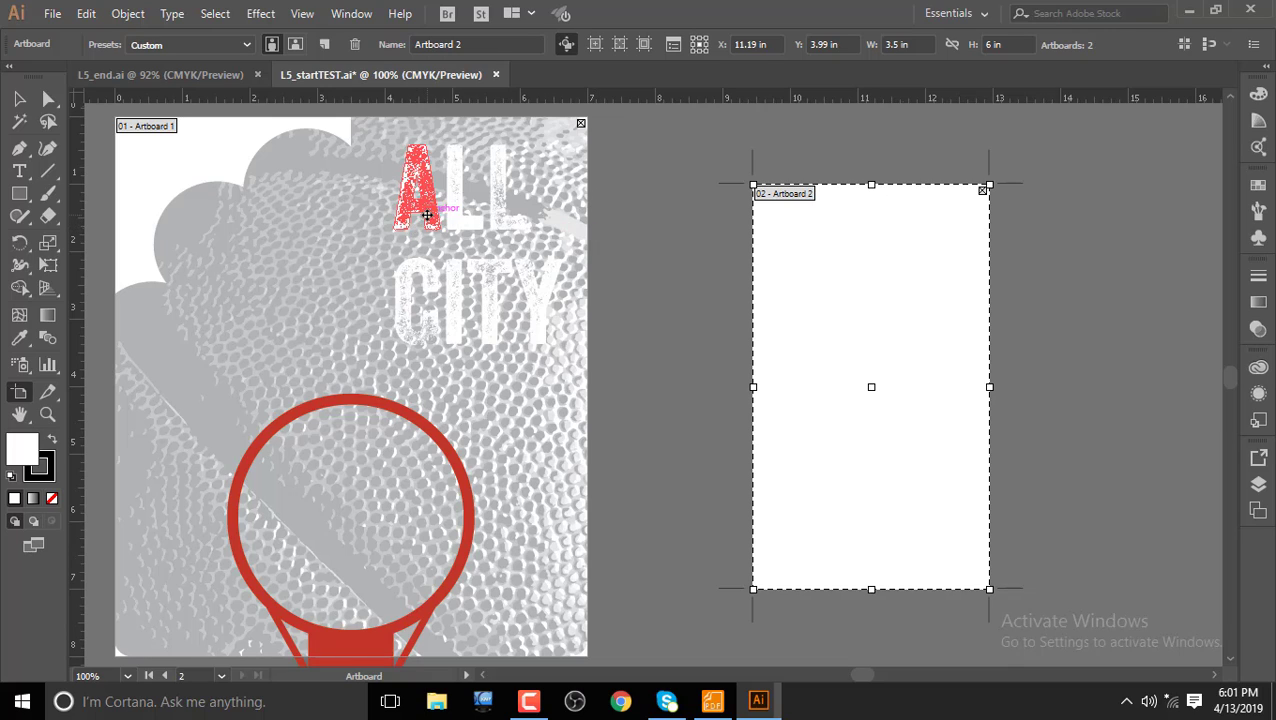
click(1258, 484)
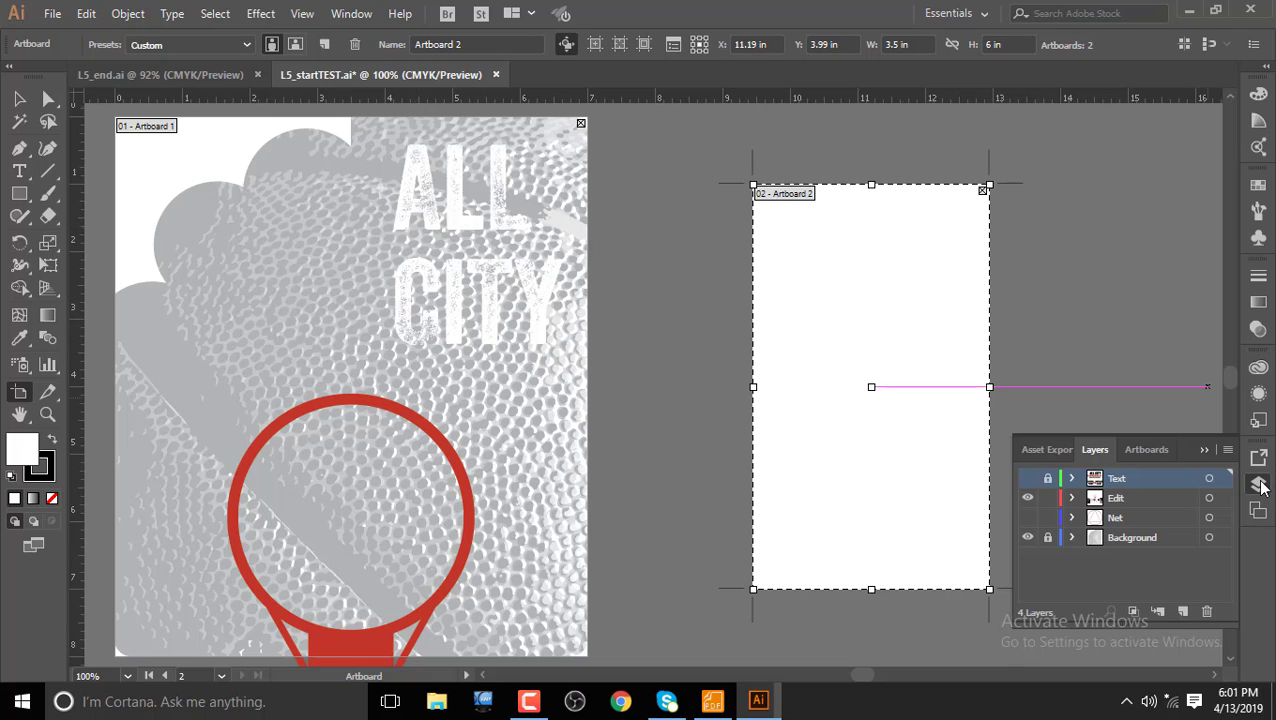
click(1205, 450)
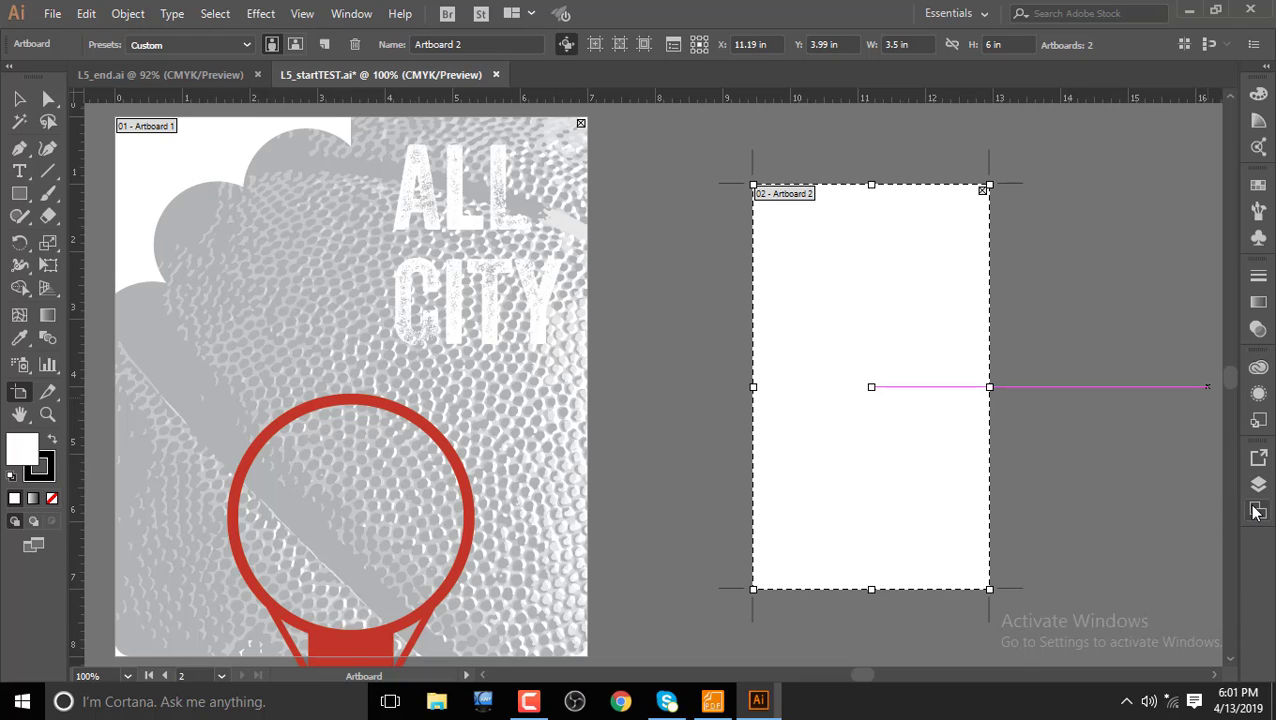
click(1258, 510)
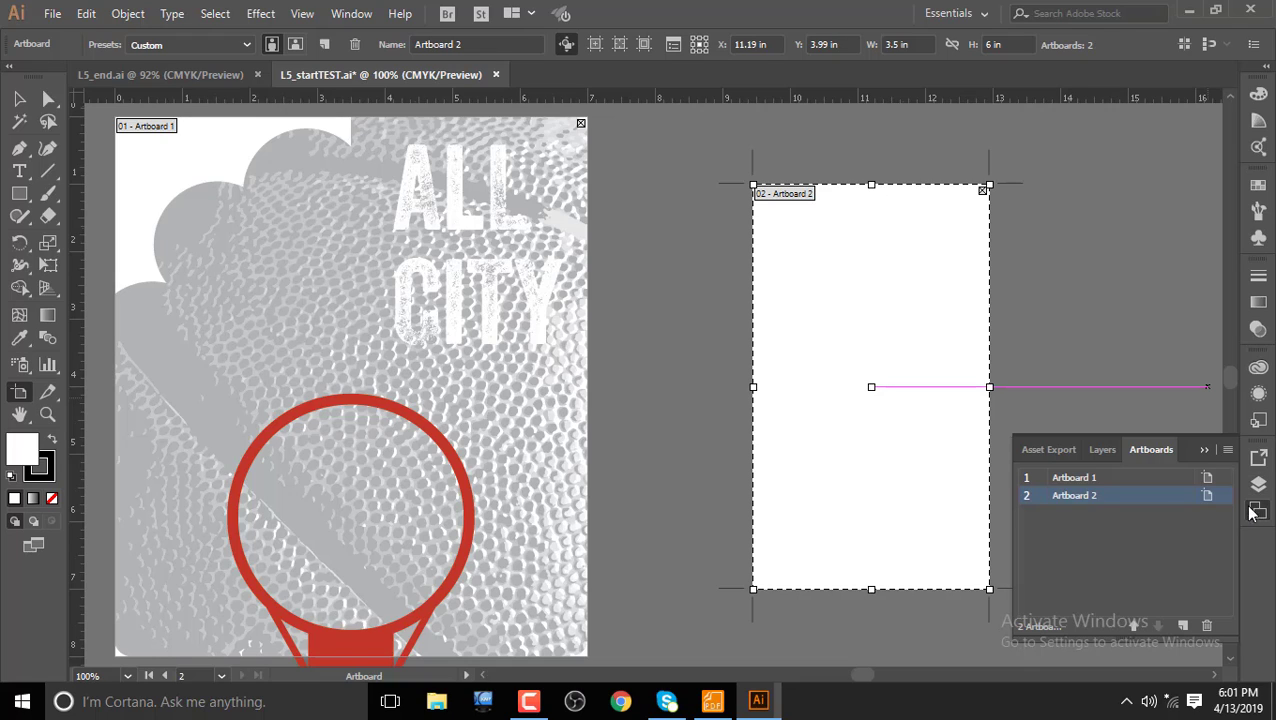
double_click(1085, 500)
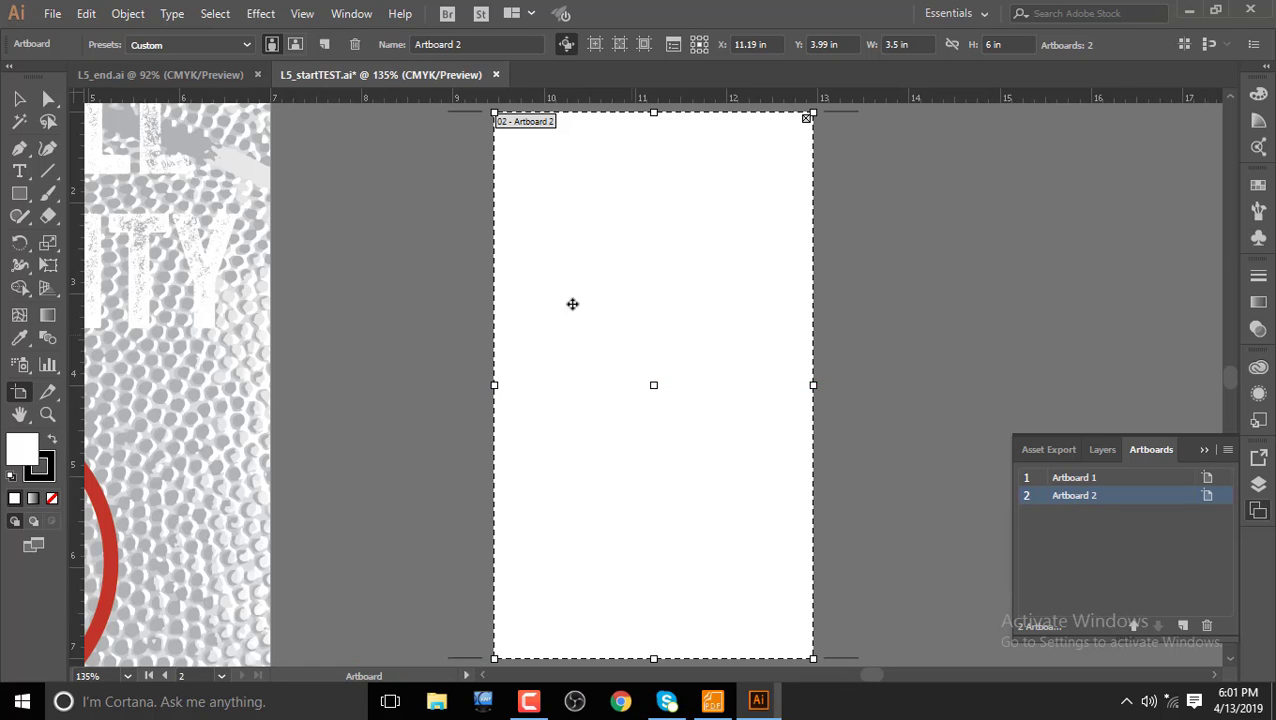
double_click(1092, 477)
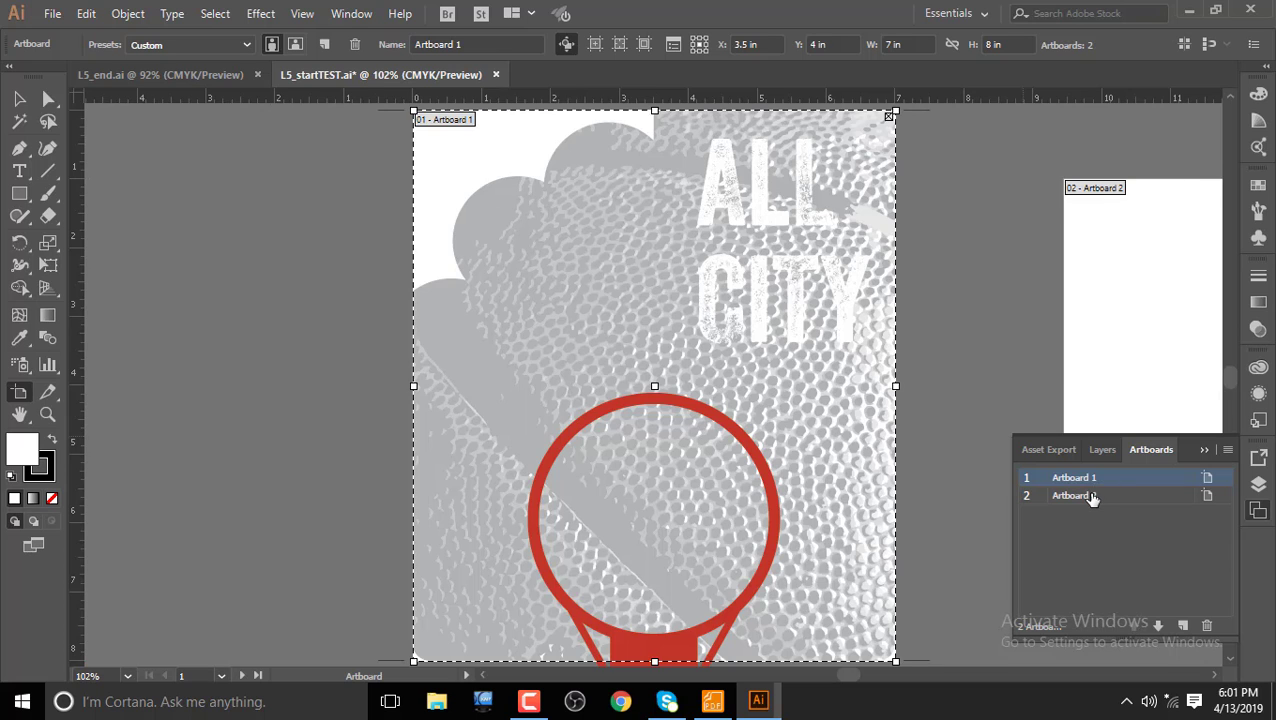
double_click(1090, 495)
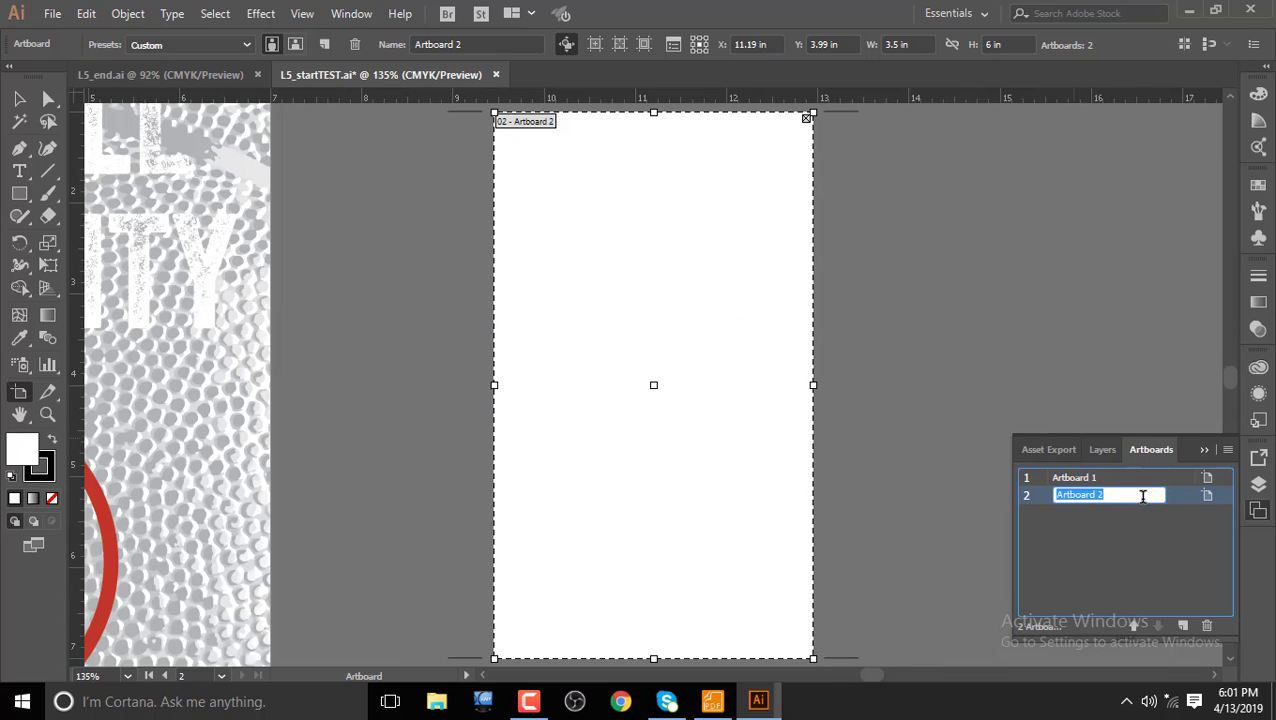
click(1128, 520)
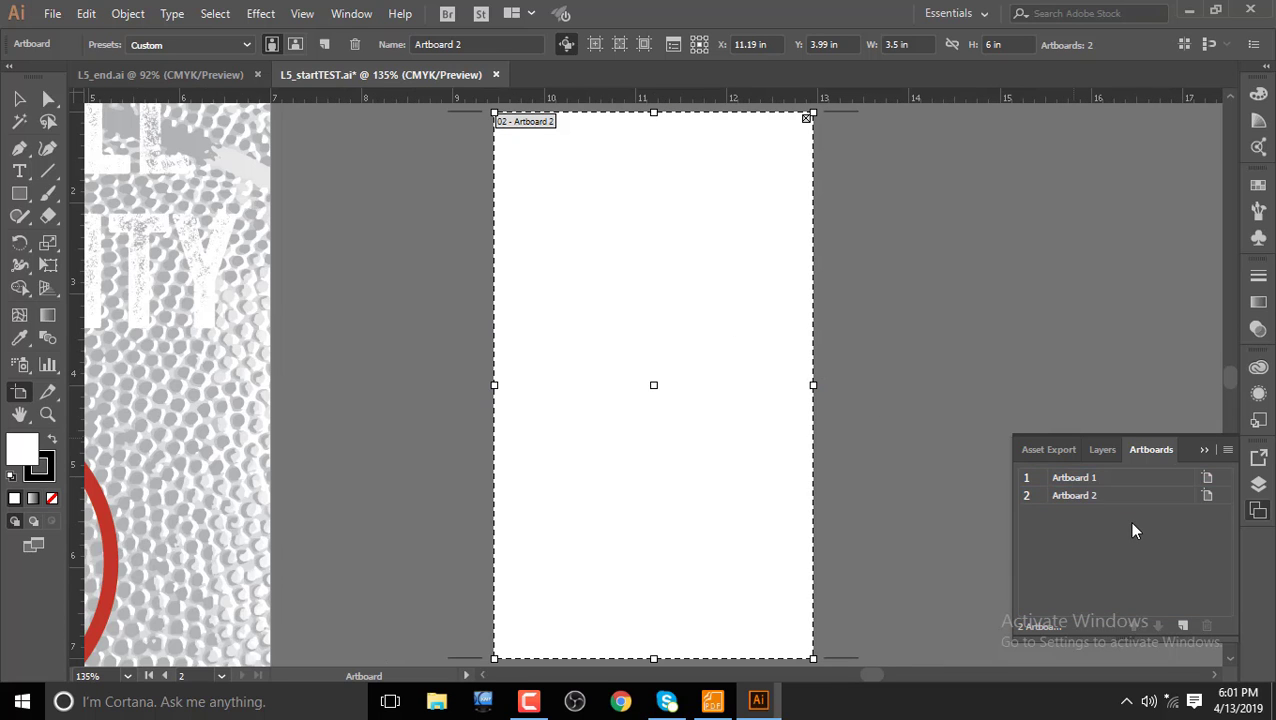
double_click(1087, 485)
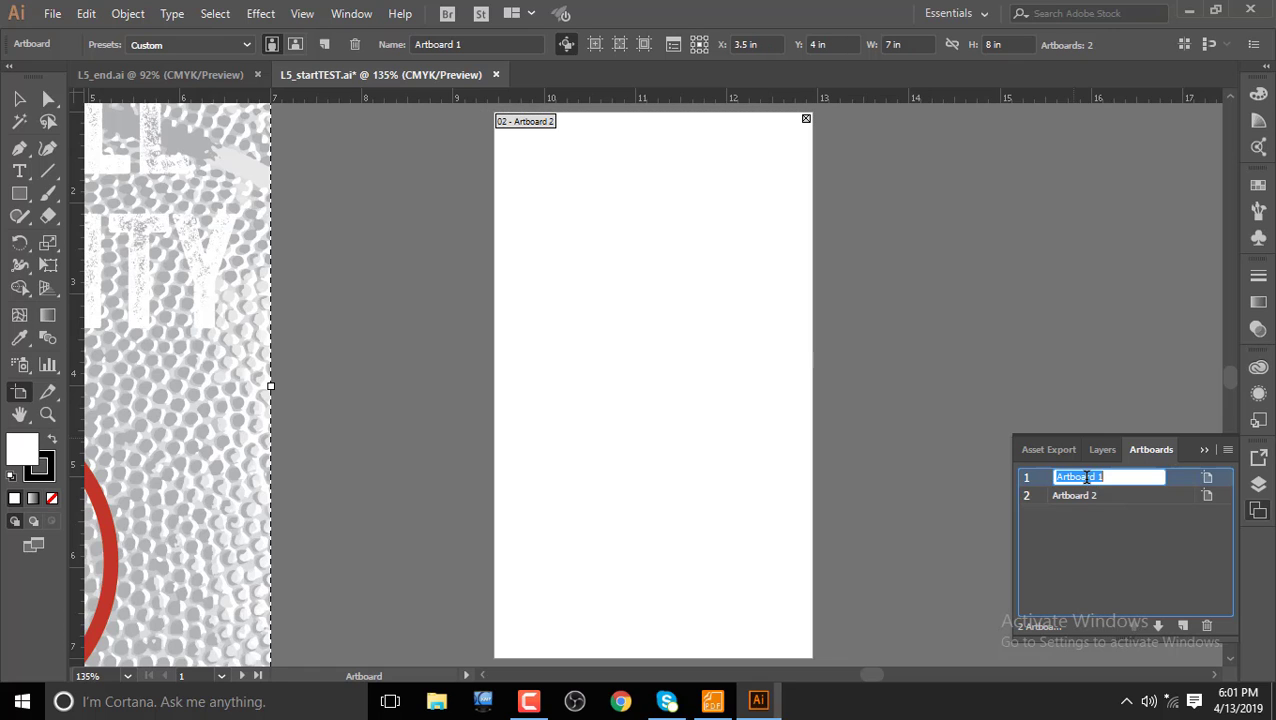
click(1180, 486)
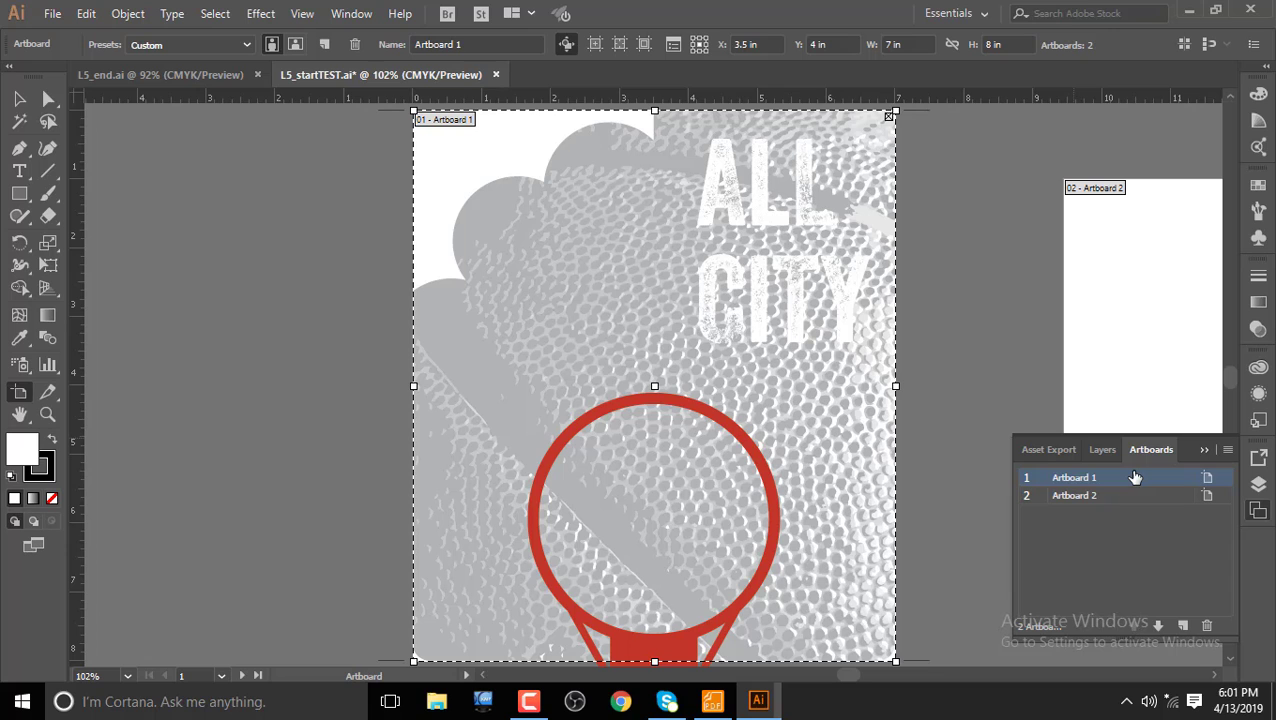
Step: Fit all artboards and drag Artboard 2 left to X 9.44 in, Y 4.05 in
click(303, 14)
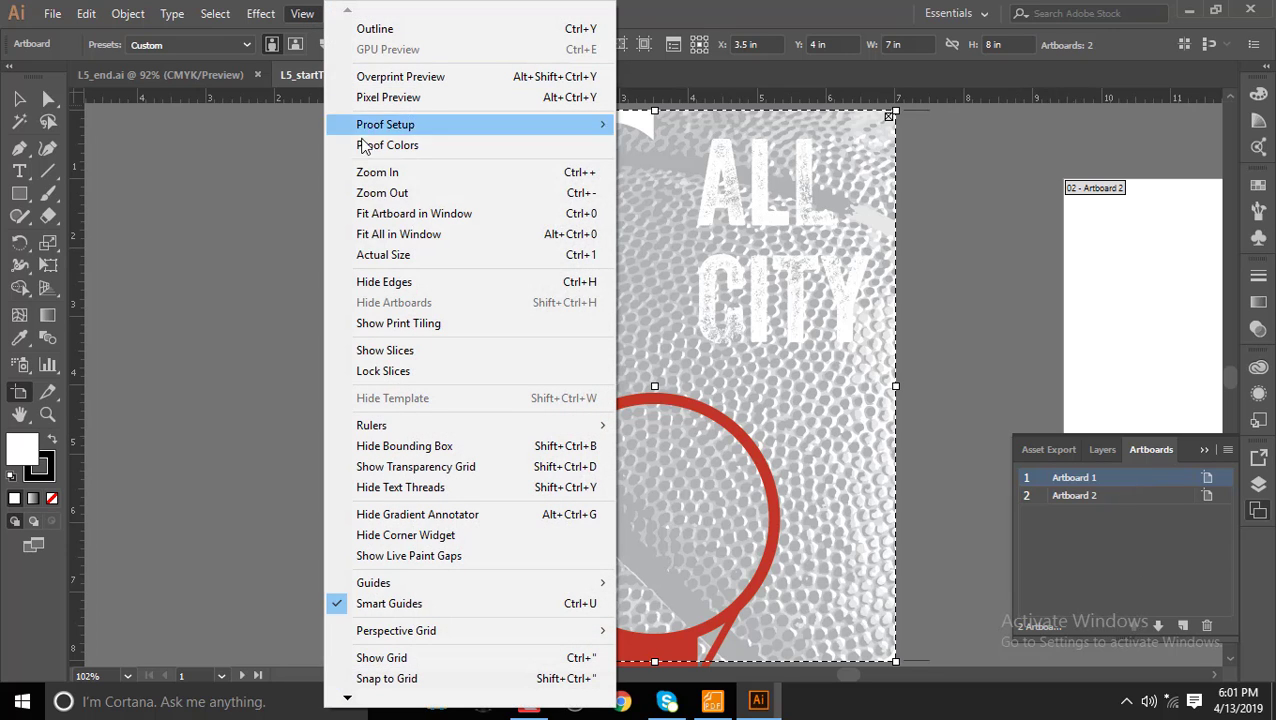
click(420, 234)
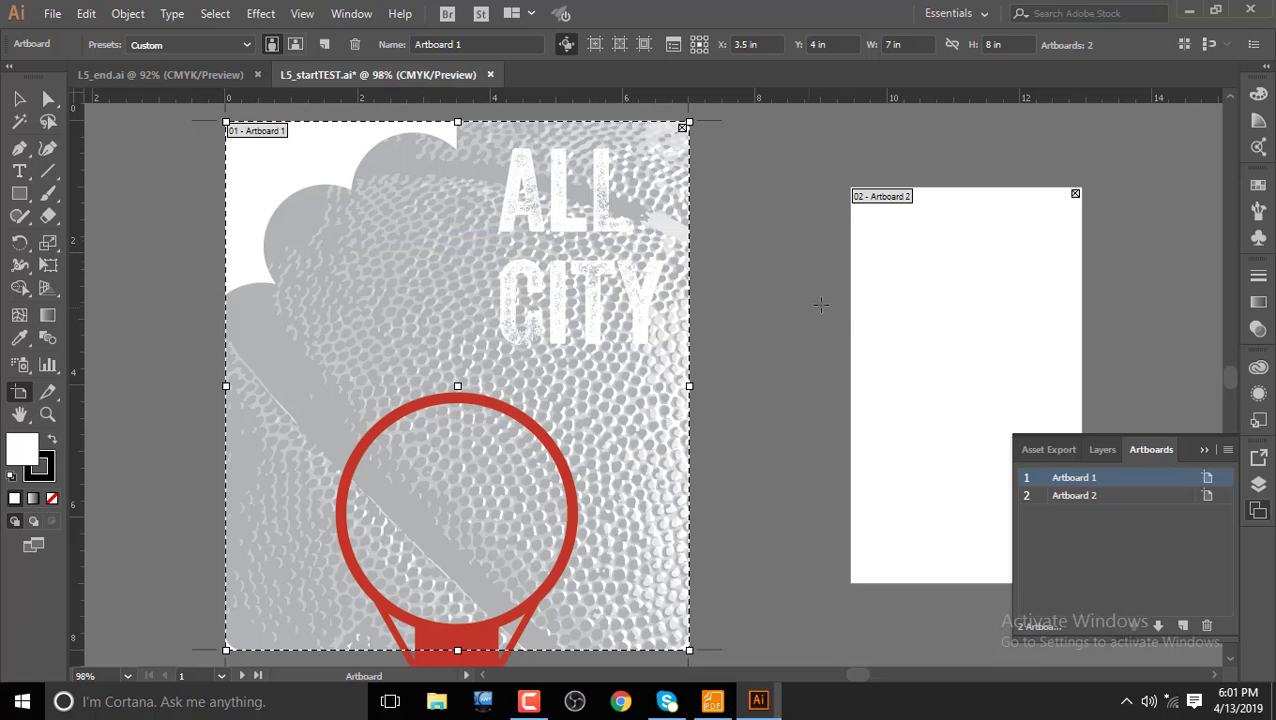
drag(917, 312, 811, 318)
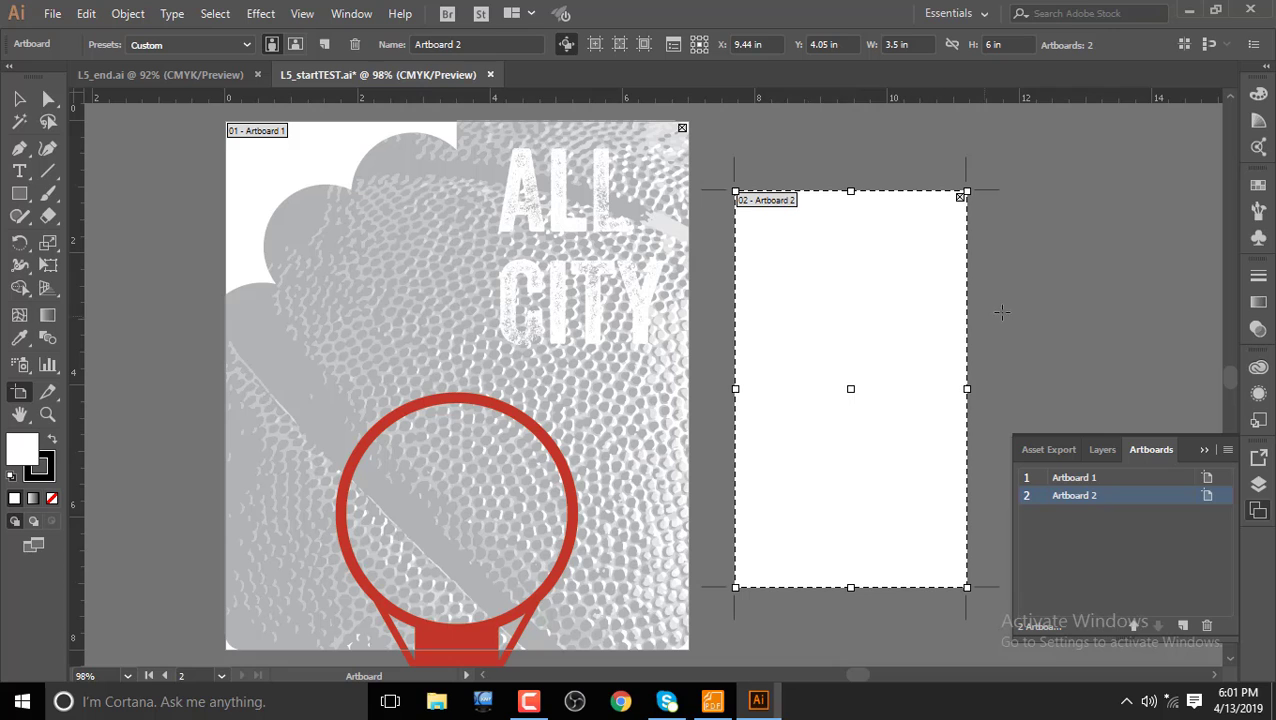
drag(604, 357, 482, 352)
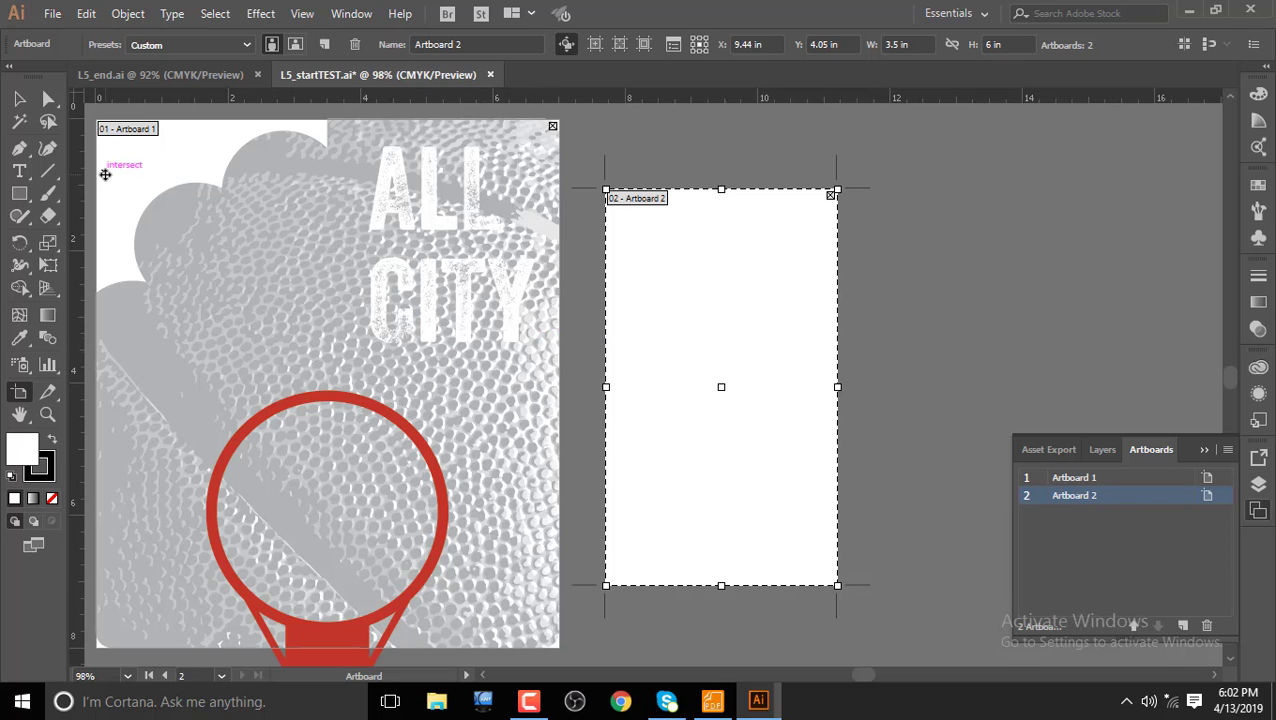
click(163, 75)
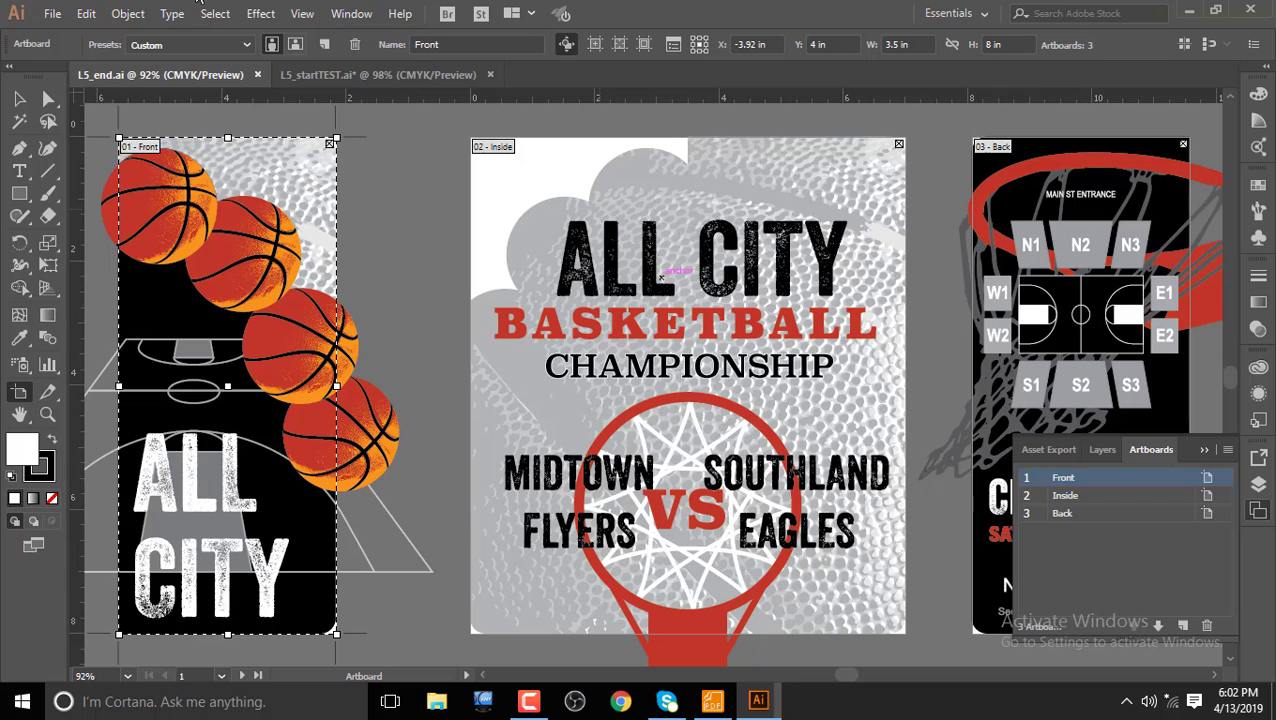
click(360, 75)
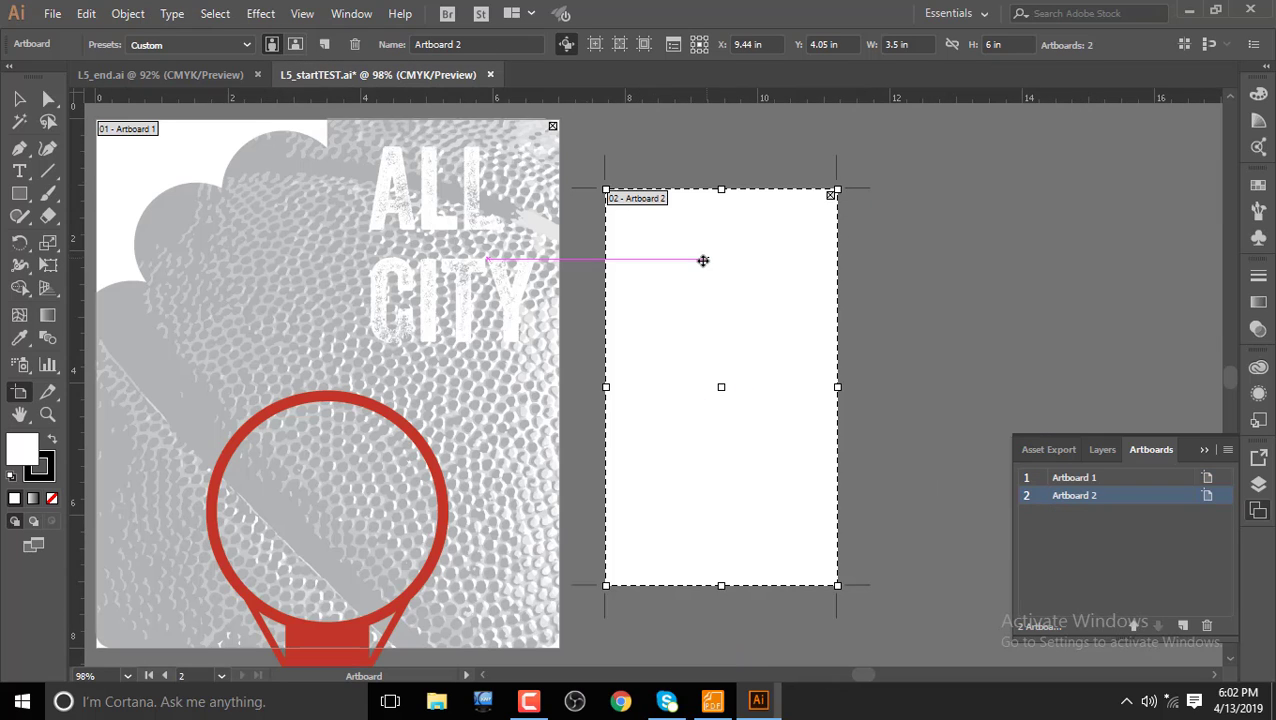
mouse_move(897, 180)
mouse_down()
mouse_move(1185, 496)
mouse_move(1140, 584)
mouse_up()
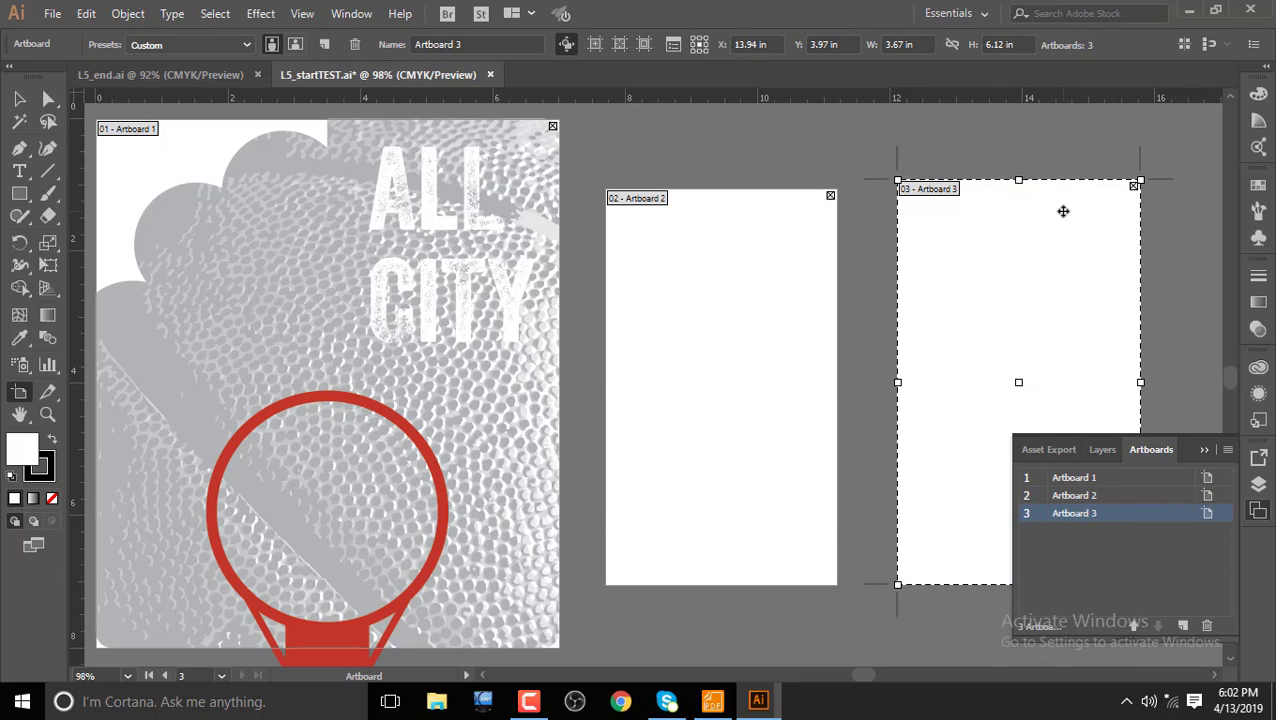
key(Delete)
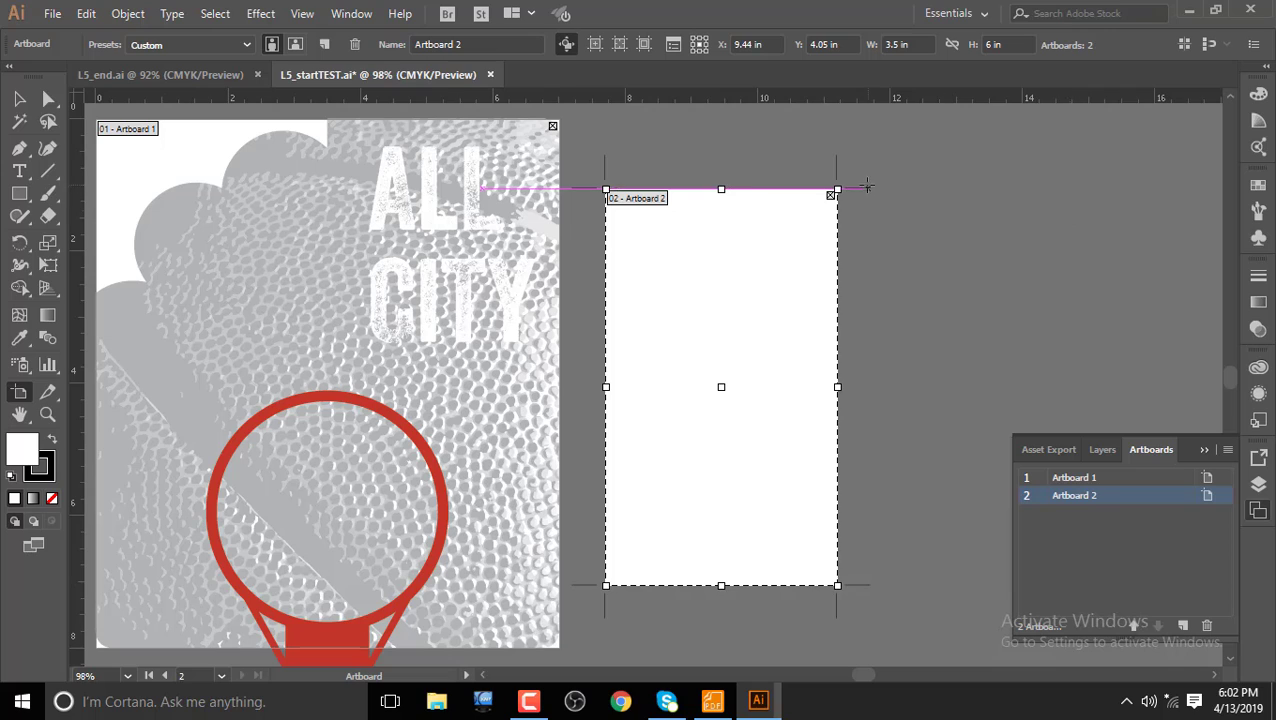
mouse_move(896, 193)
mouse_down()
mouse_move(1034, 384)
mouse_move(1085, 530)
mouse_up()
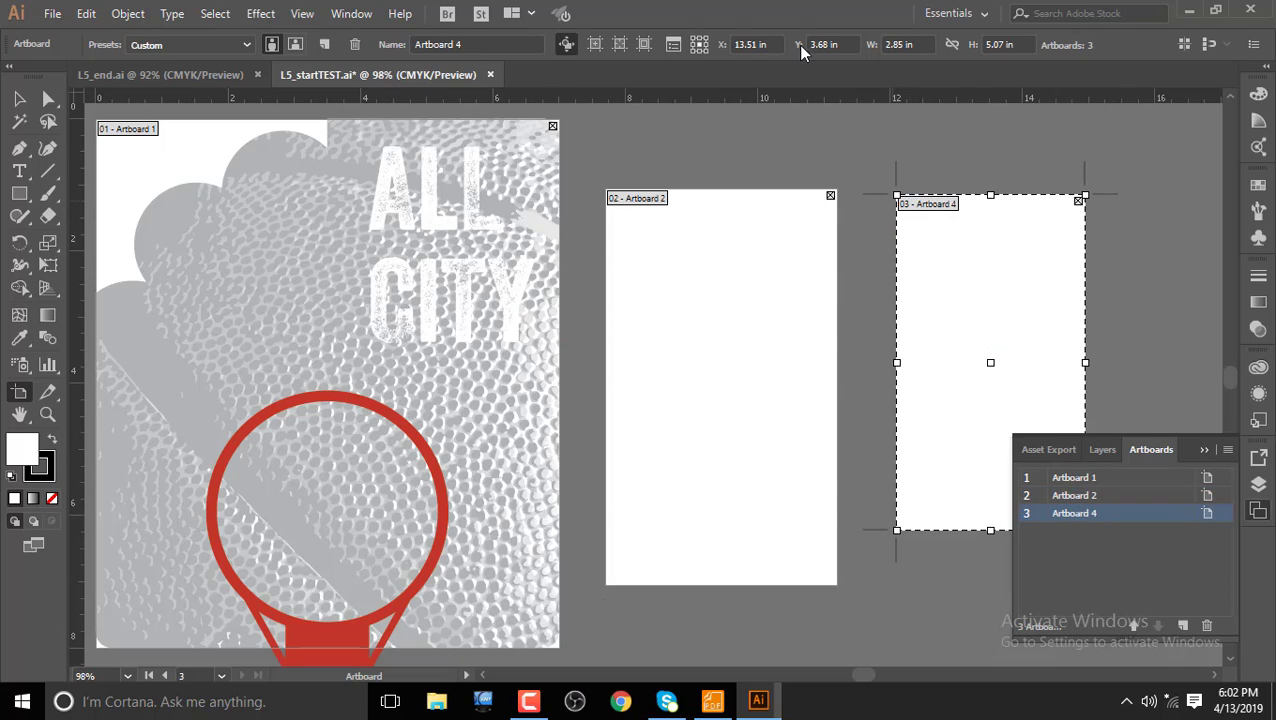
key(Delete)
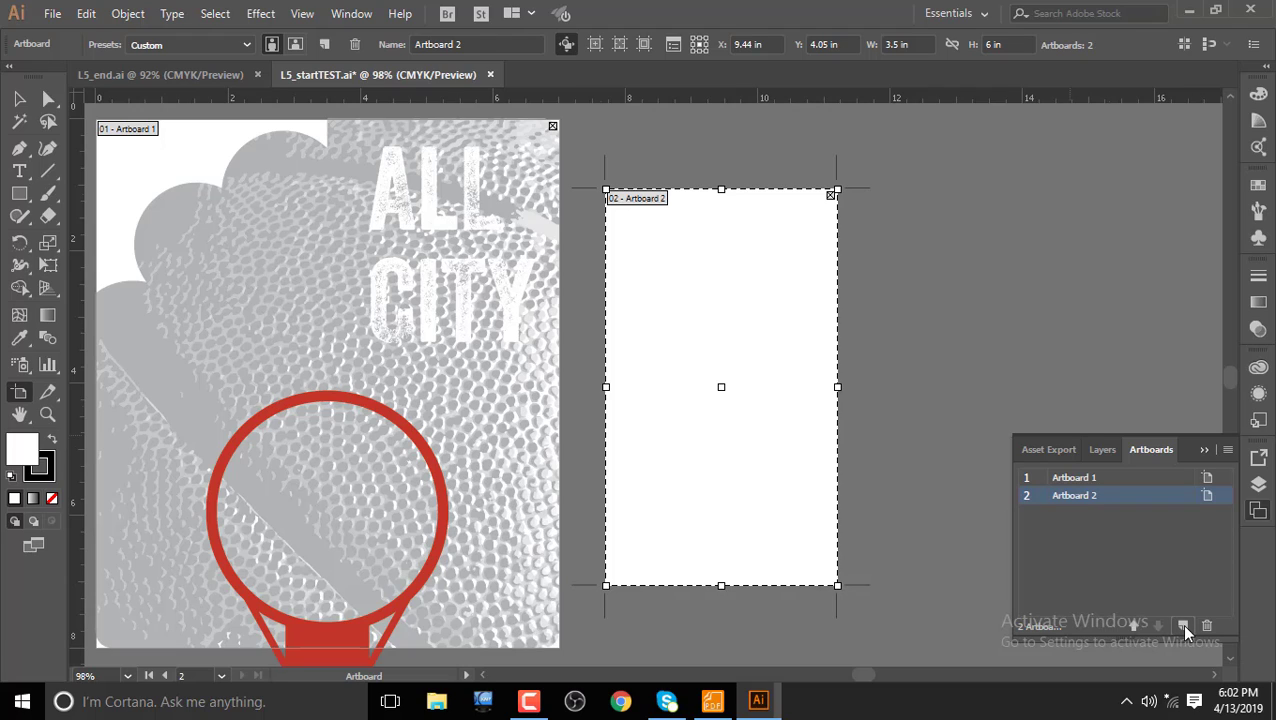
Step: Add a 3.5 × 6 in Artboard 5, level with Artboard 2 and at X 14.54 in to its right
click(1182, 625)
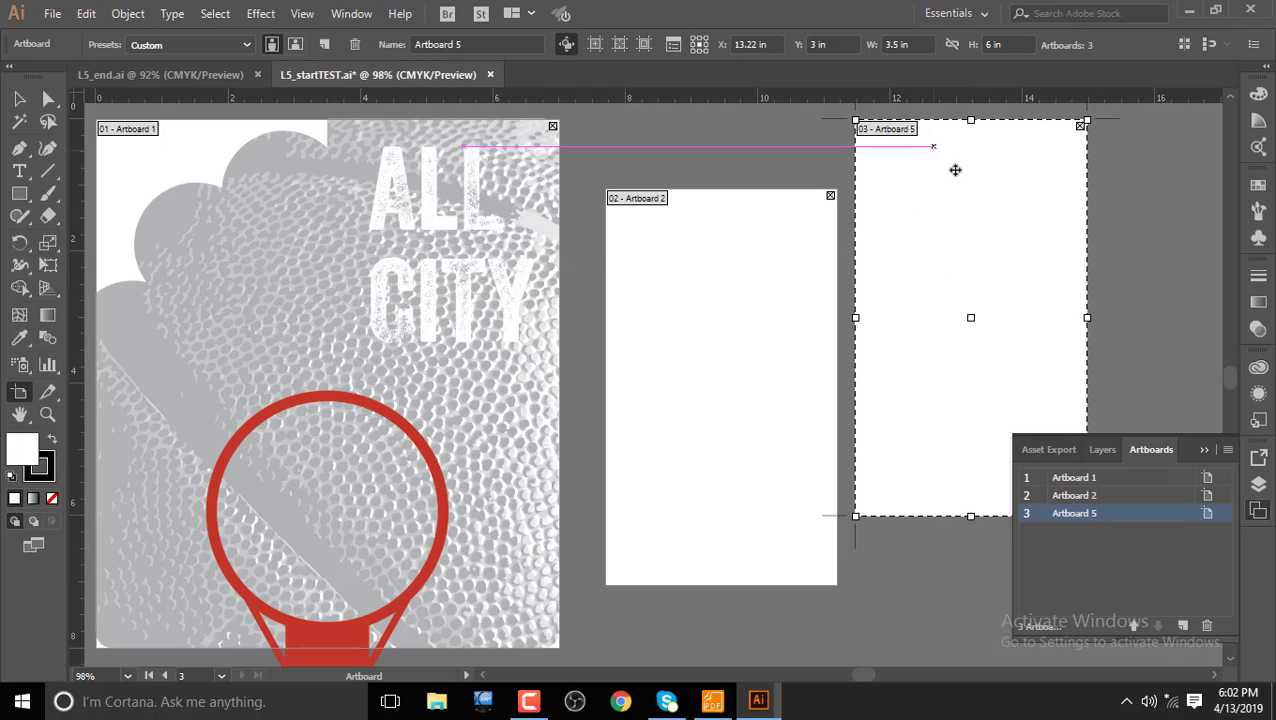
drag(970, 208, 970, 277)
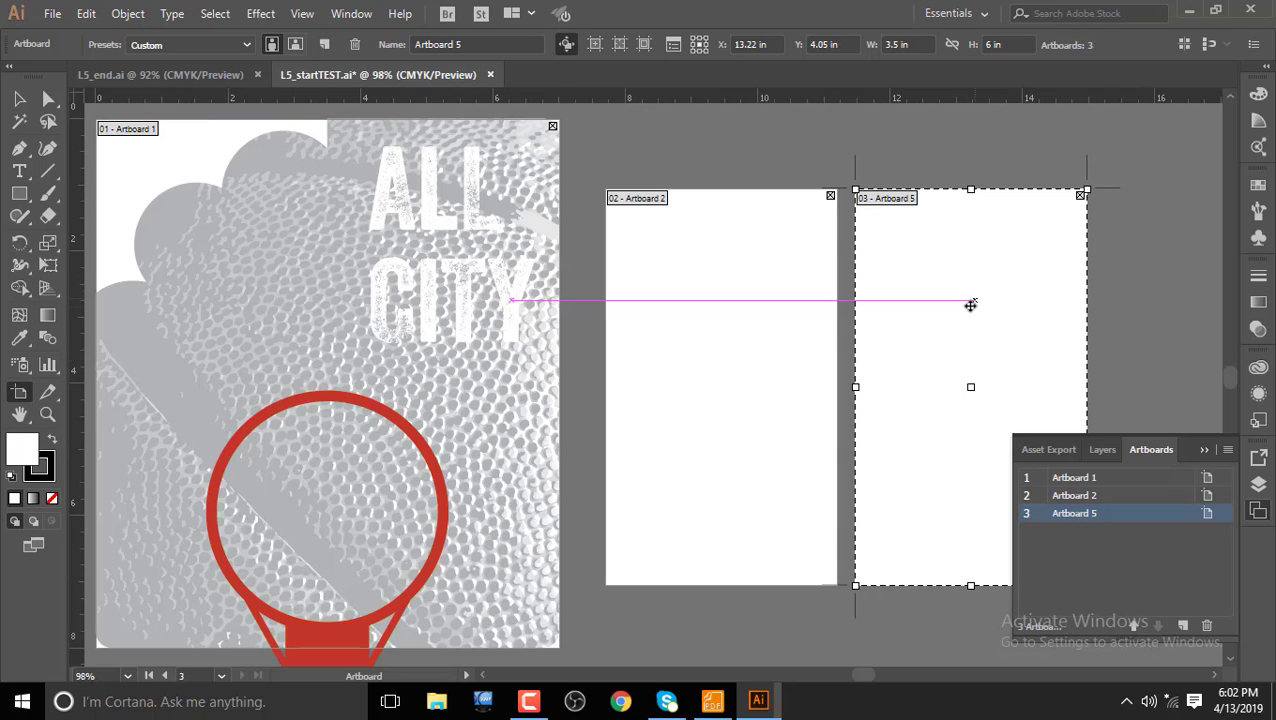
drag(947, 314, 1035, 320)
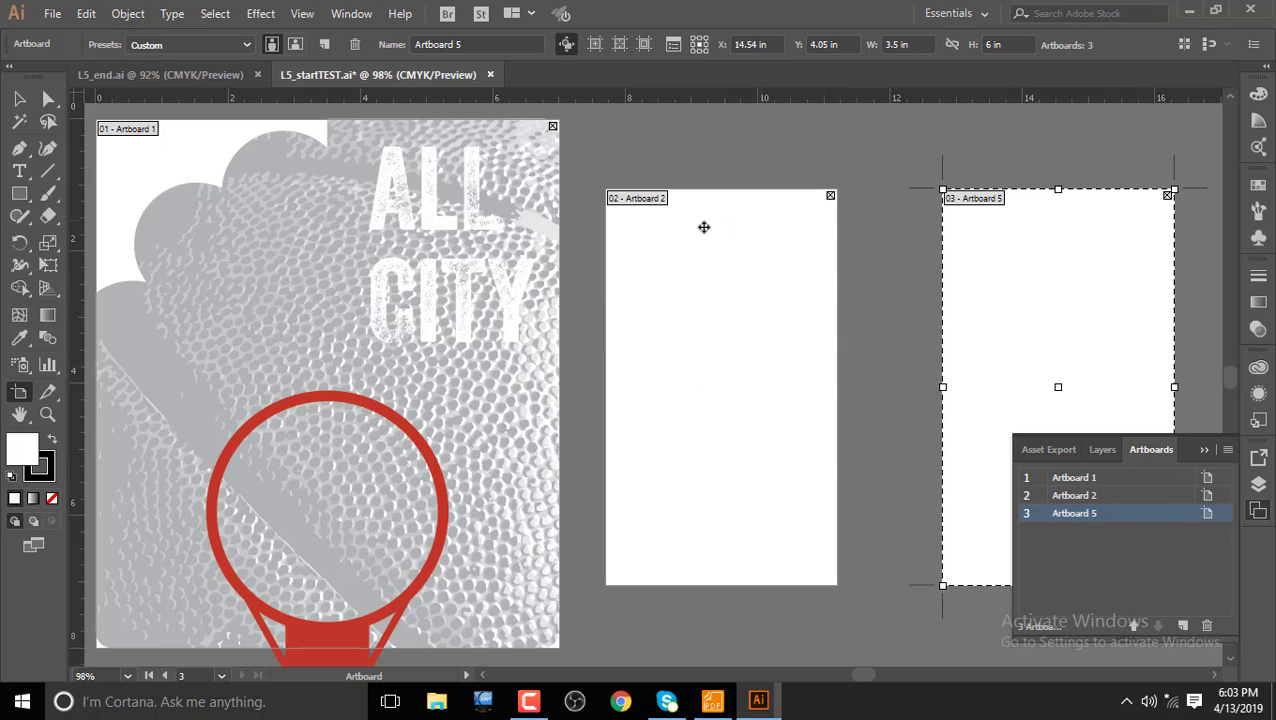
Step: Add a 7 × 8 in Artboard 6 right of Artboard 5, then delete it and undo the deletion
click(1069, 480)
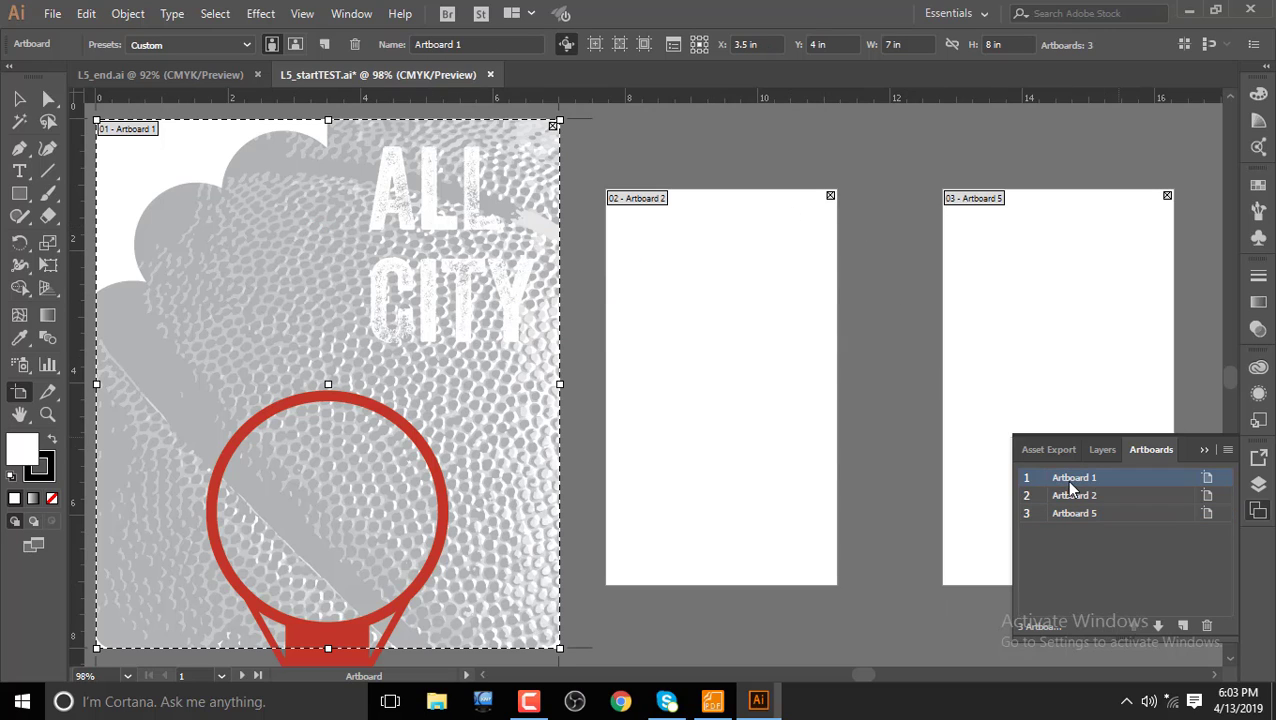
click(1182, 625)
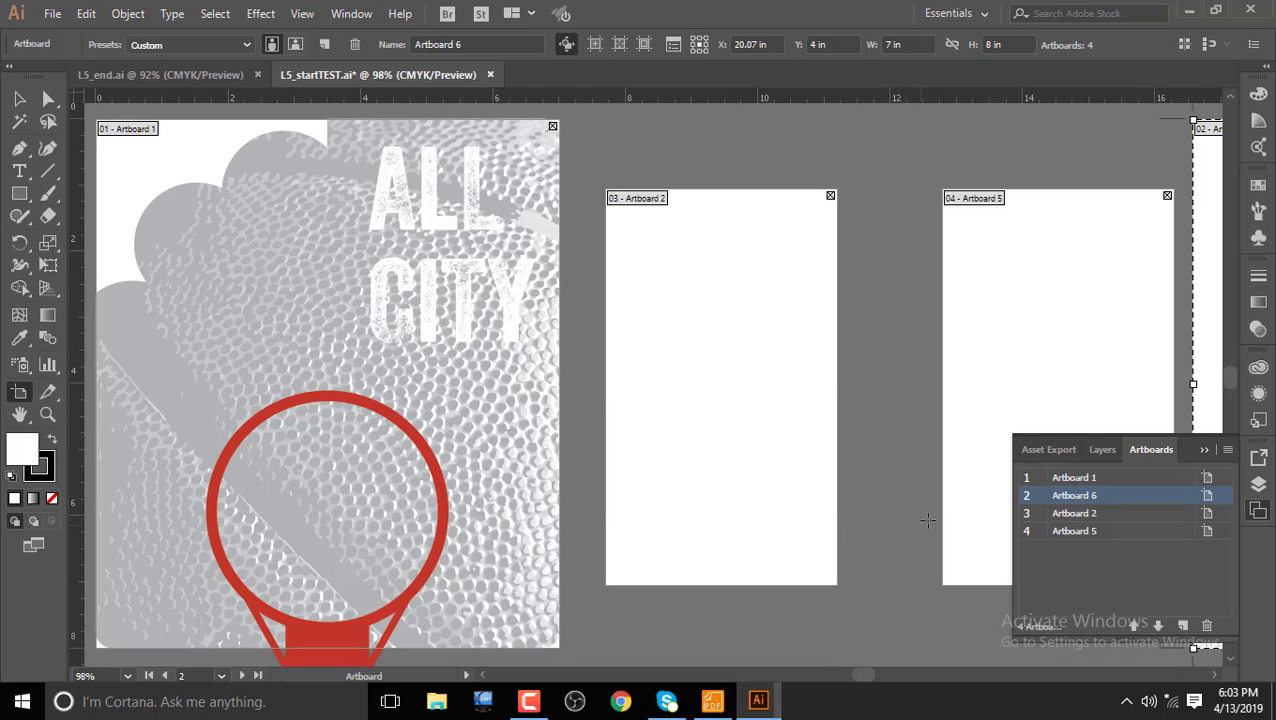
mouse_move(991, 427)
mouse_down()
mouse_move(465, 396)
mouse_move(612, 415)
mouse_up()
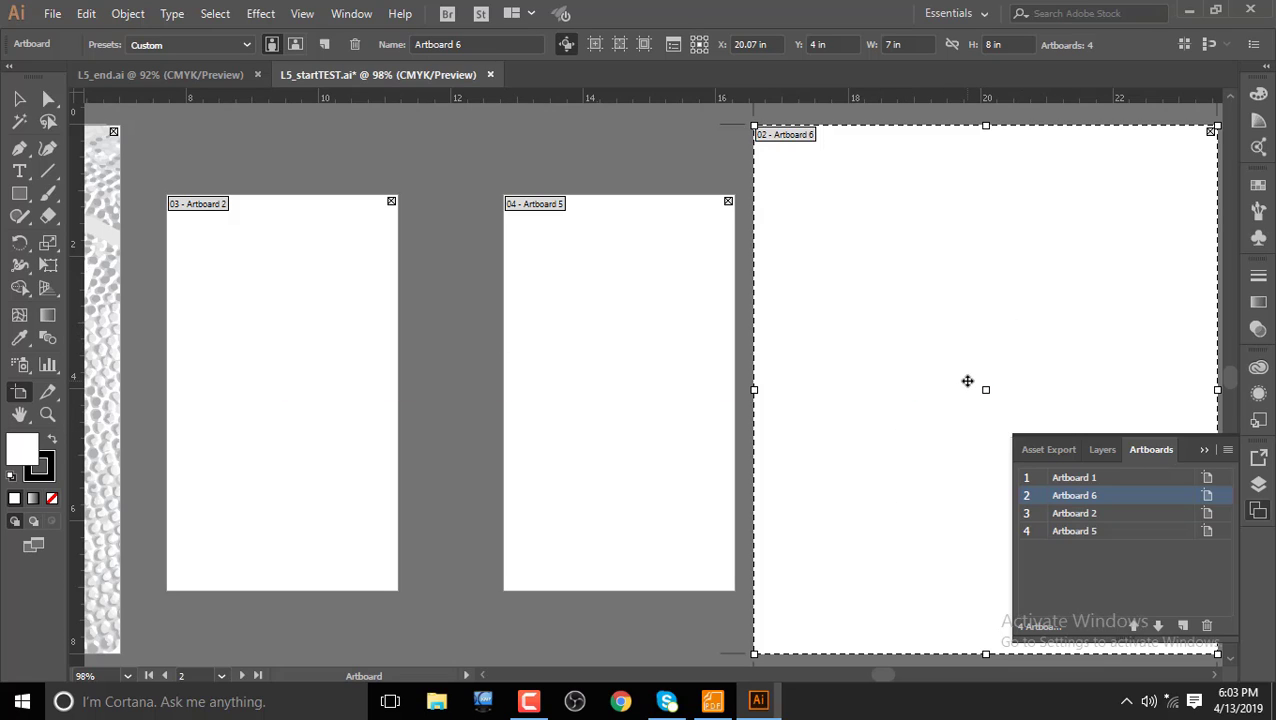
drag(968, 378, 787, 384)
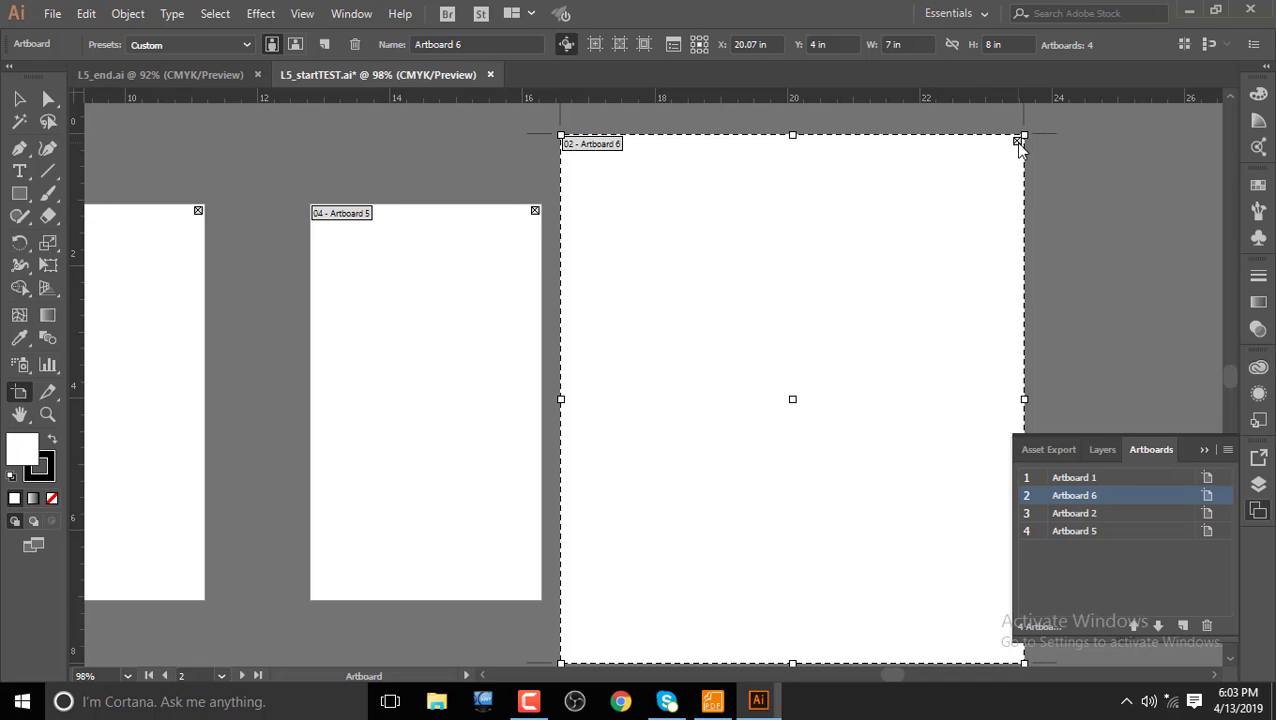
click(1018, 142)
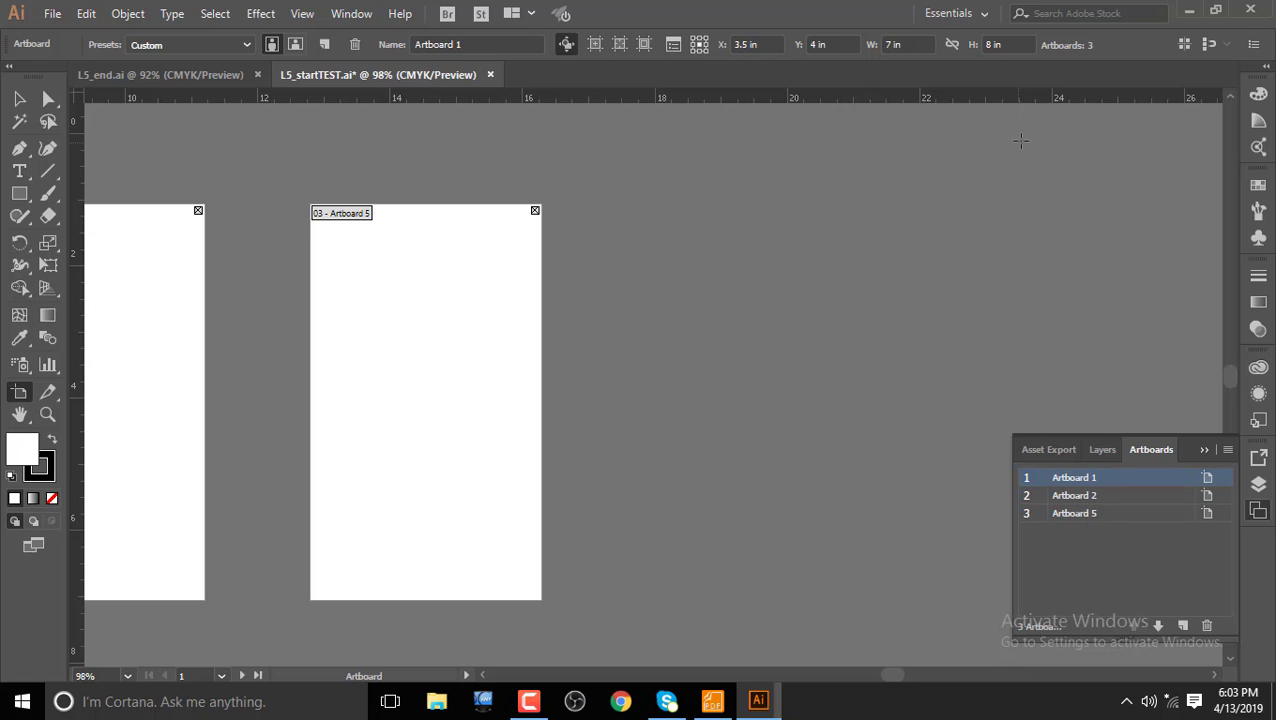
key(ctrl+z)
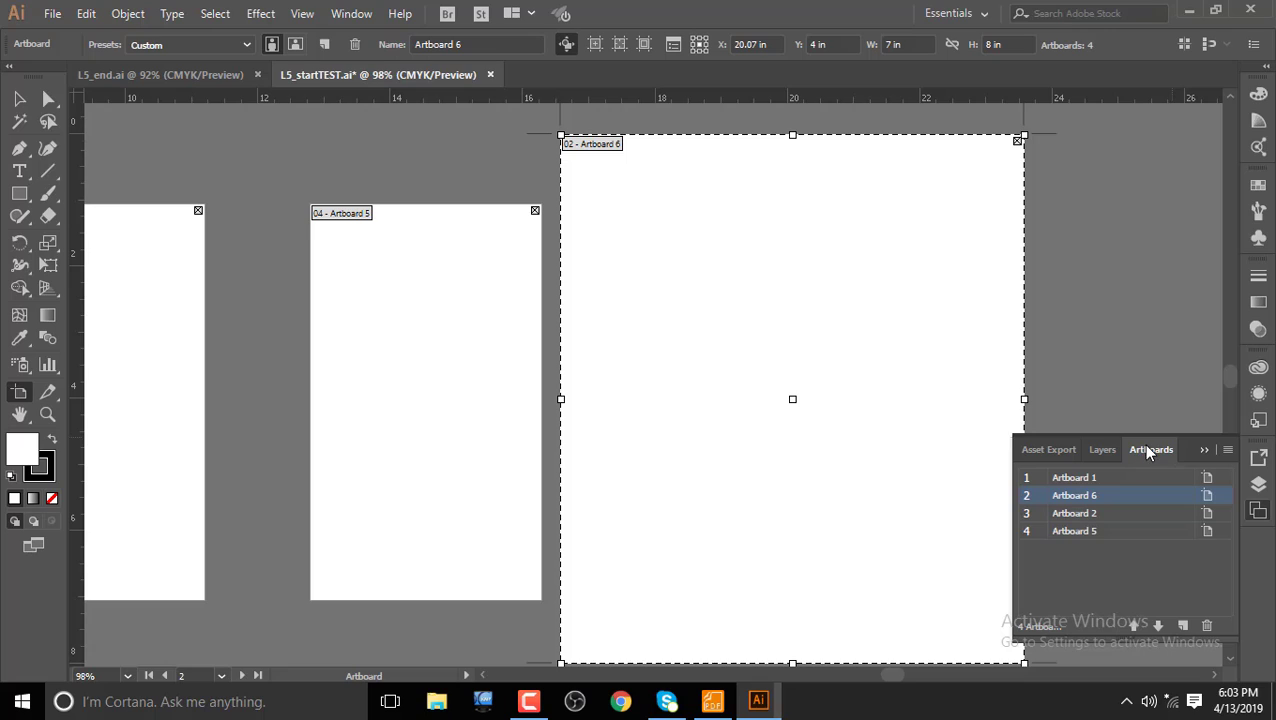
Step: Delete Artboard 6 and bring the view back to frame Artboard 1
click(1207, 625)
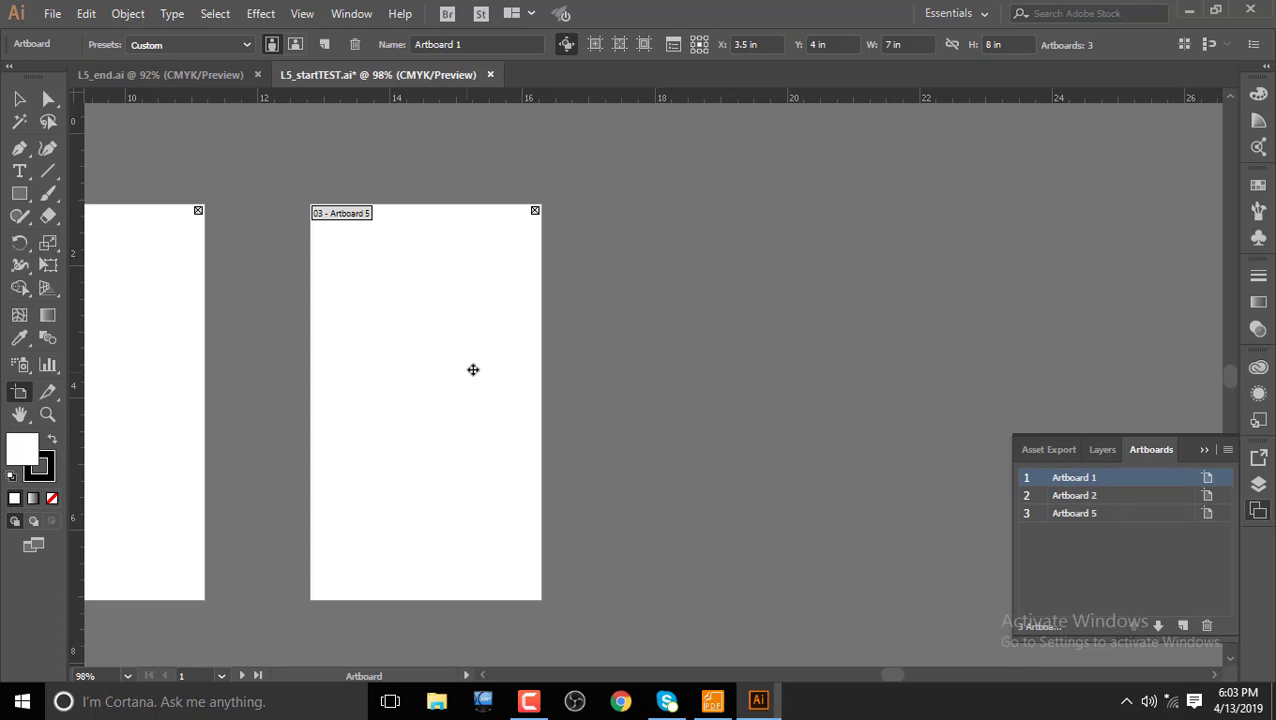
drag(667, 336, 1147, 313)
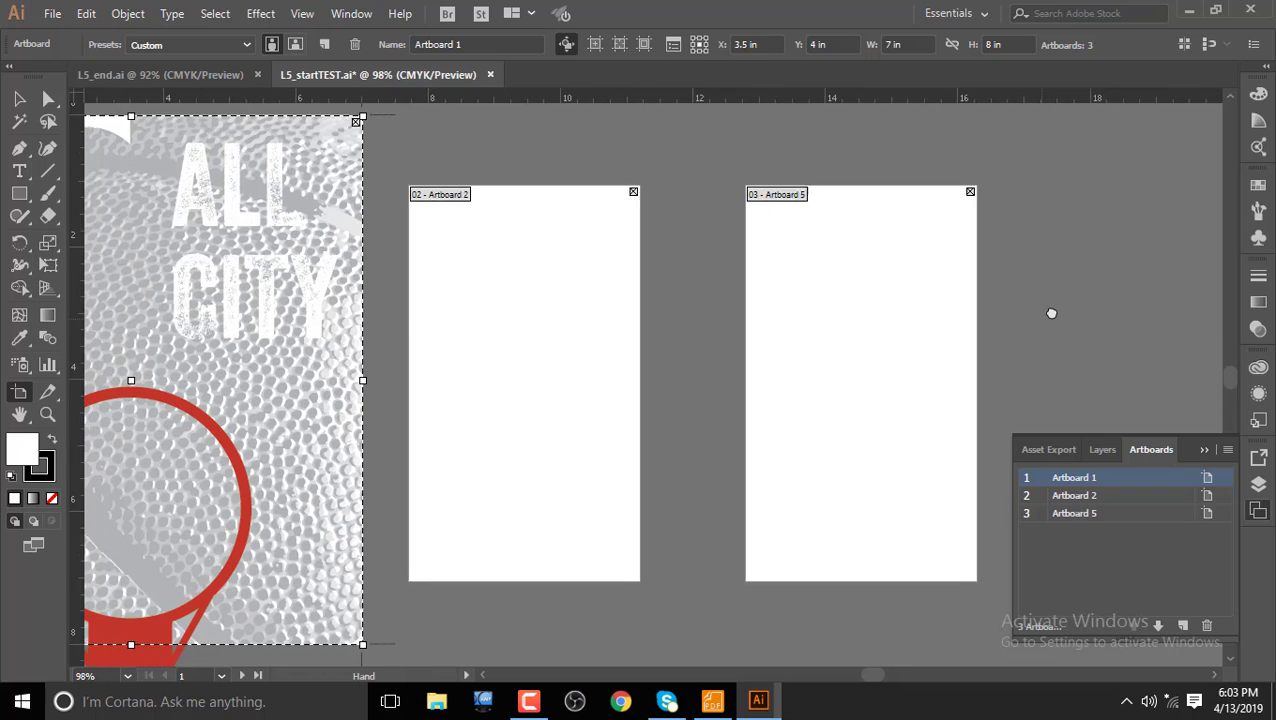
double_click(1163, 478)
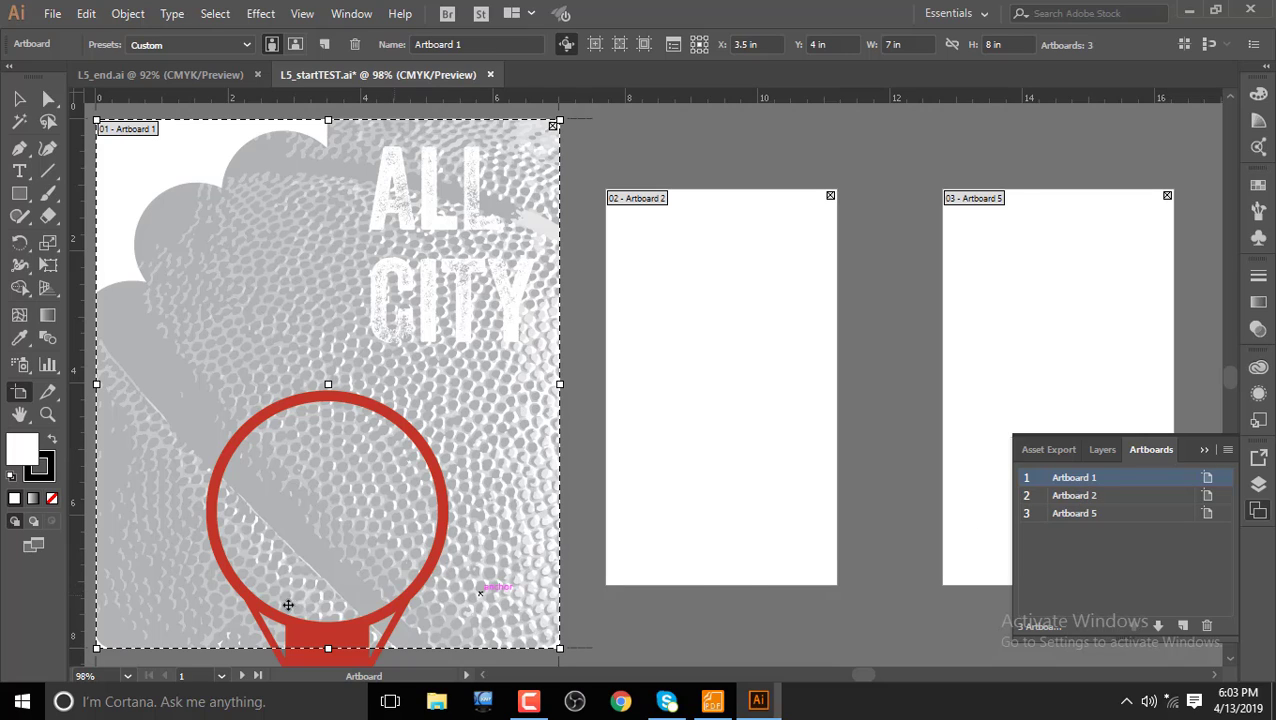
Step: Jump through the artboard navigation list to Artboard 2, then to Artboard 5
click(222, 677)
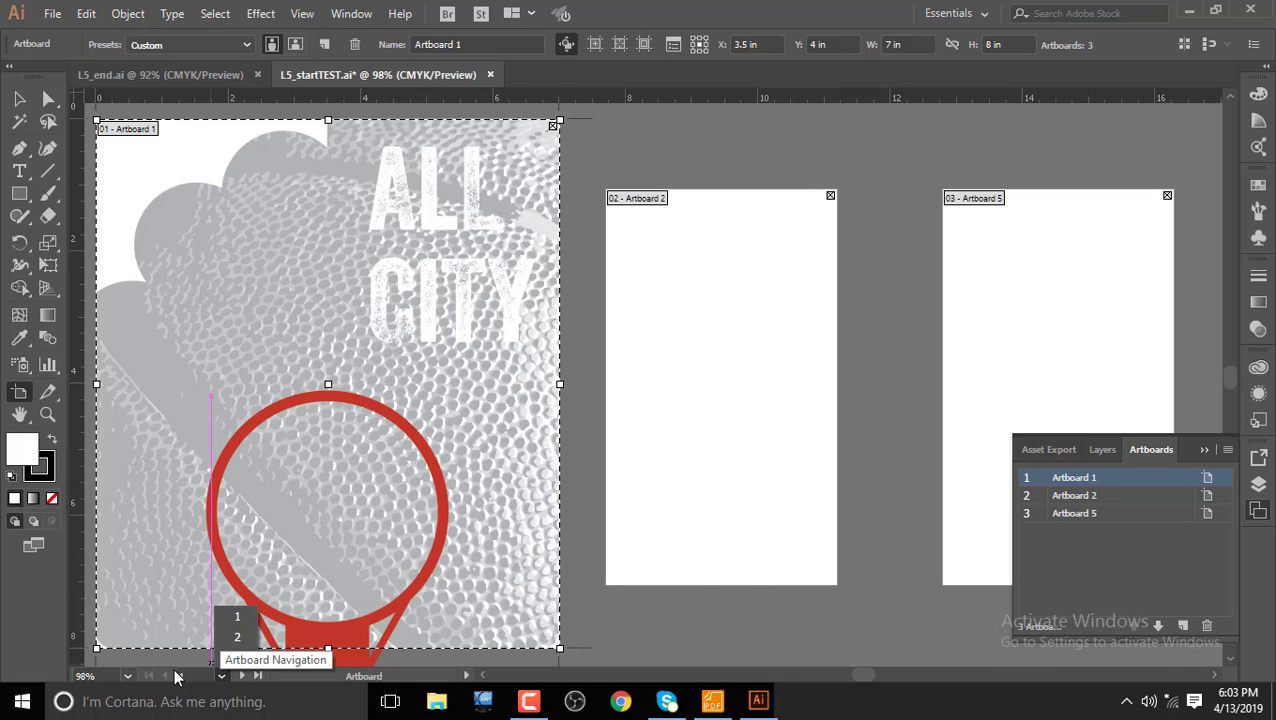
click(222, 677)
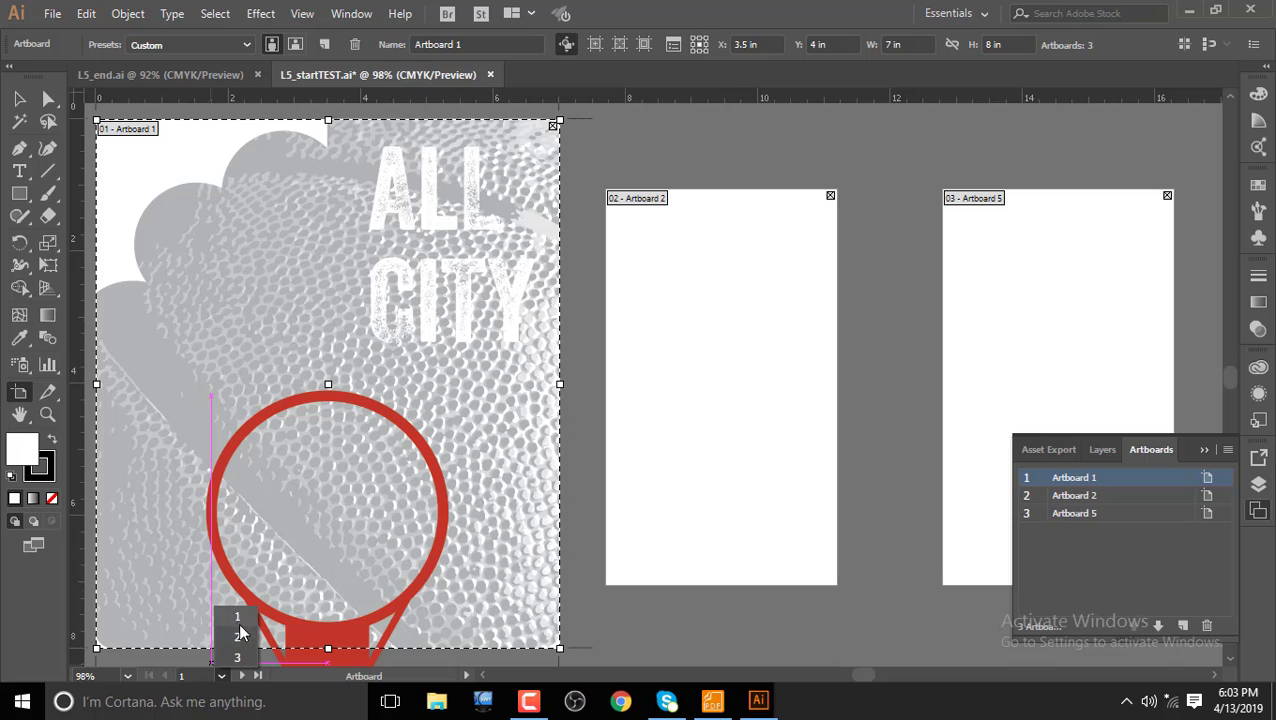
click(238, 614)
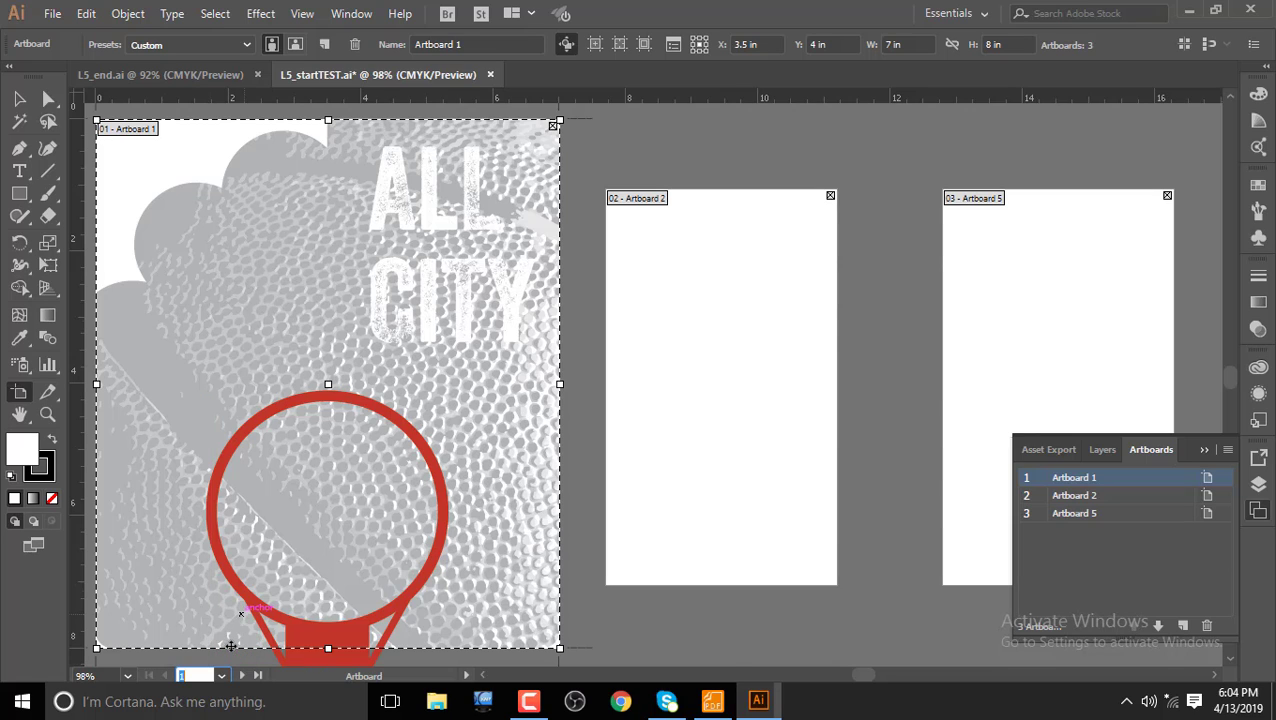
click(240, 676)
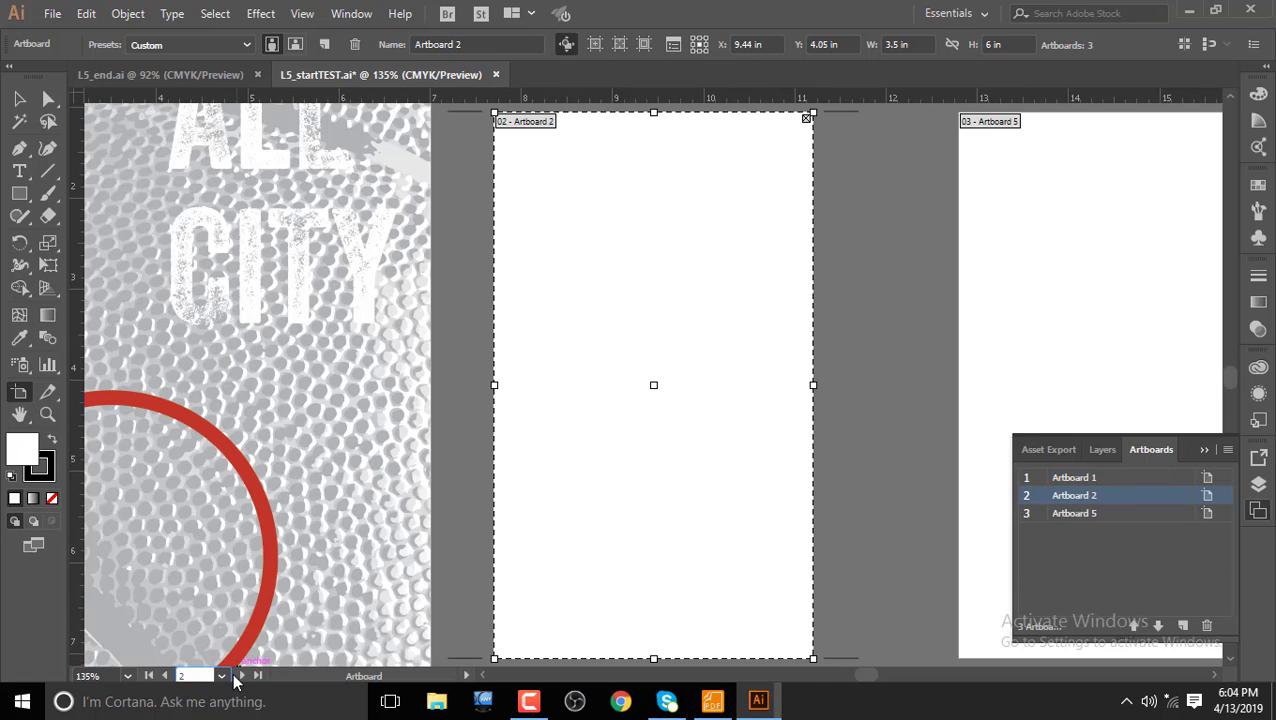
click(222, 676)
click(226, 659)
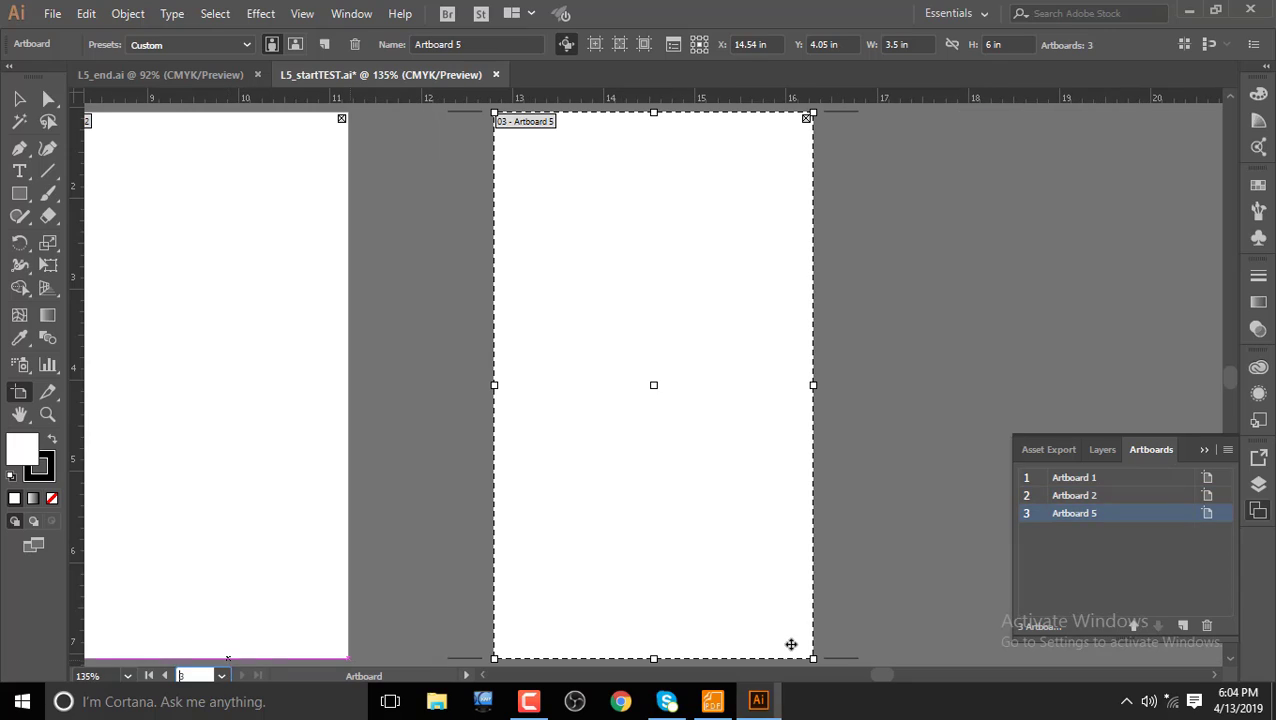
Step: Change the third artboard's name from Artboard 5 to Artboard 3 in the Artboards panel
click(1091, 513)
double_click(1093, 514)
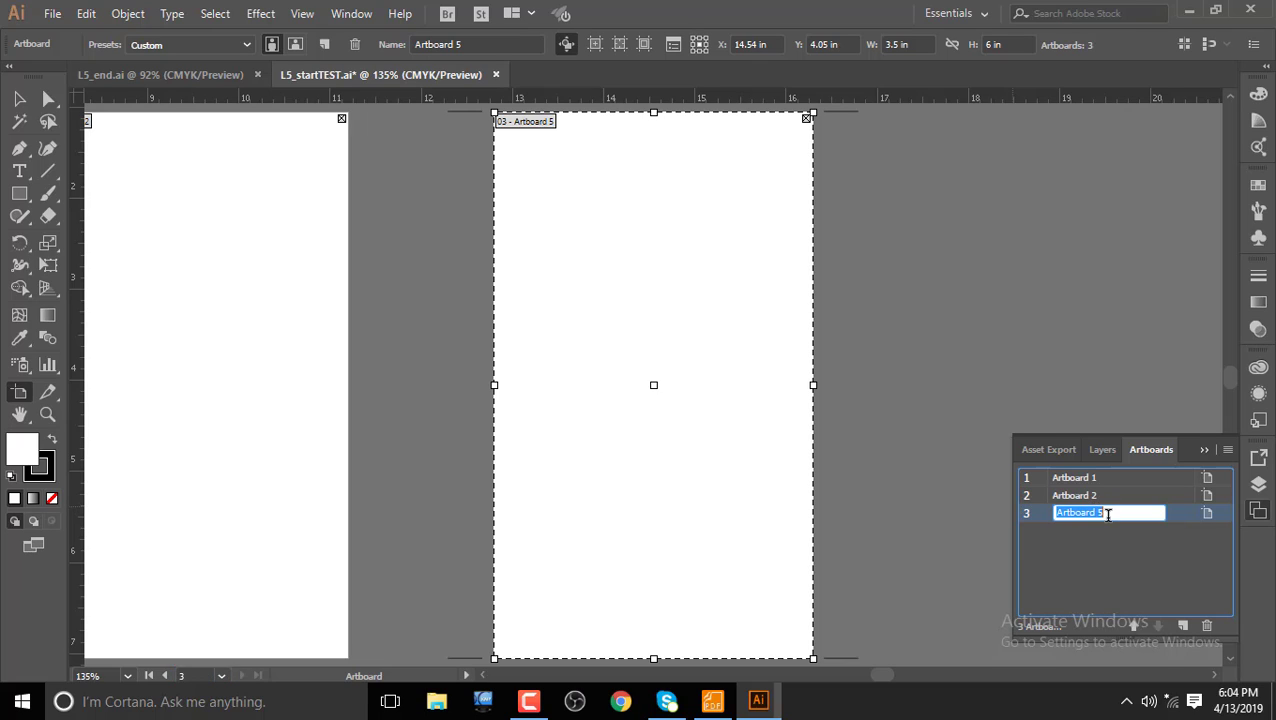
click(1108, 514)
key(BackSpace)
text(3)
click(1147, 541)
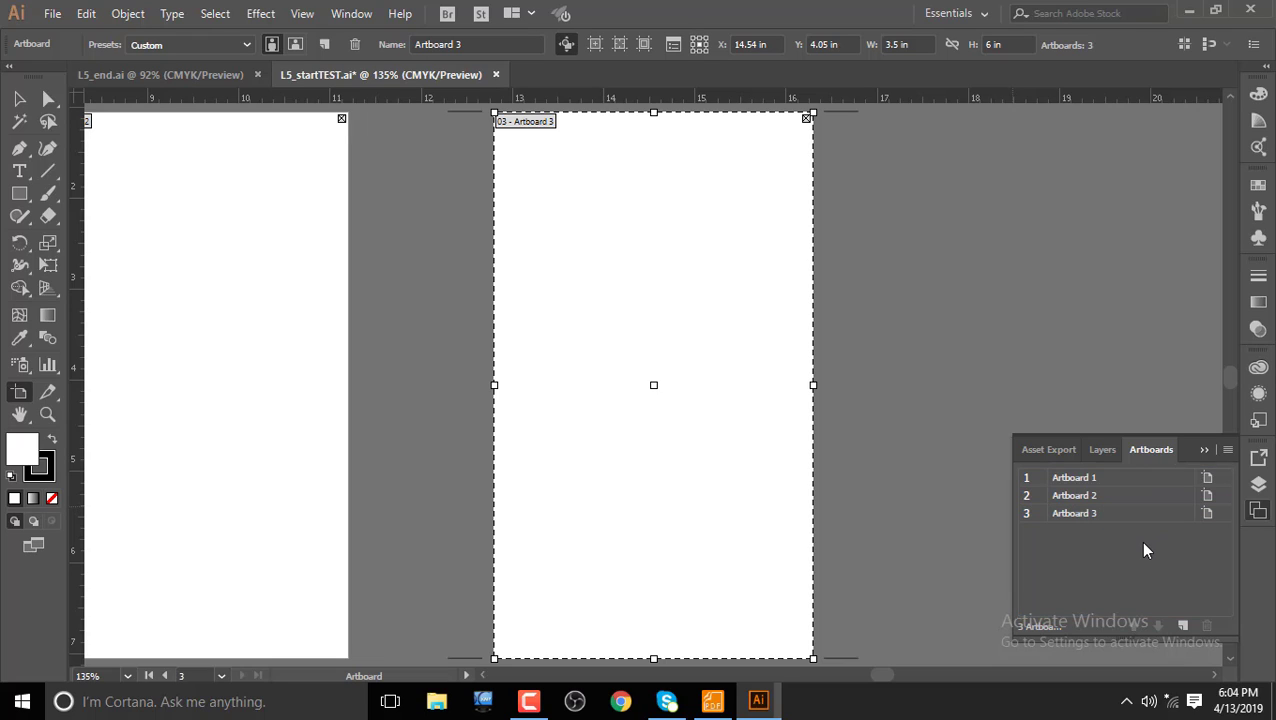
click(1133, 516)
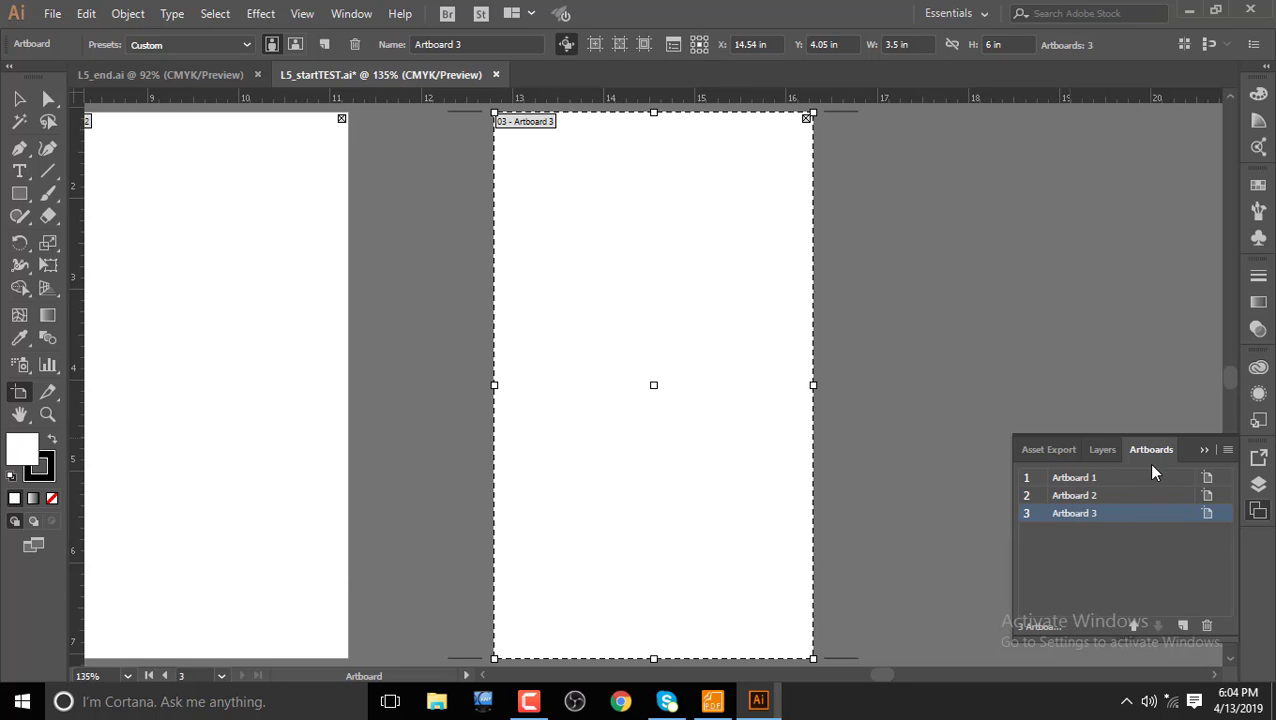
Step: Float the Artboards panel, collapse the dock, and move Artboard 3 up twice to first place
drag(1152, 472, 997, 222)
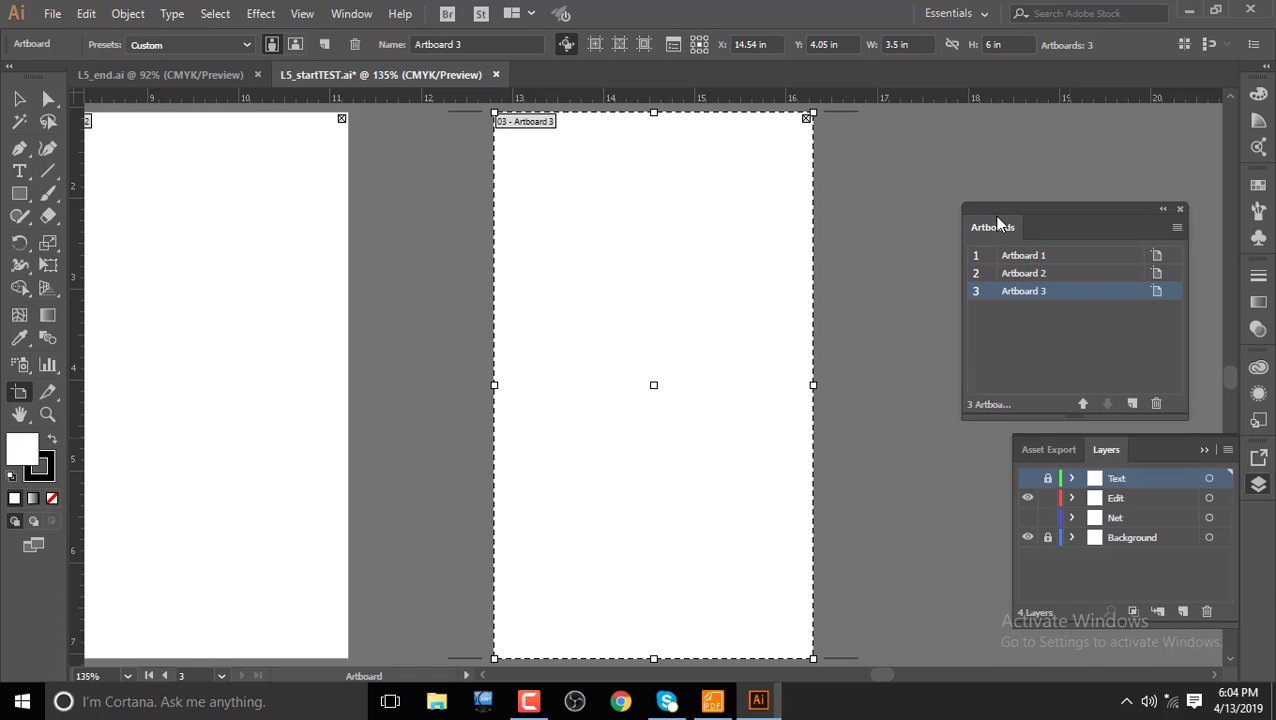
click(1204, 450)
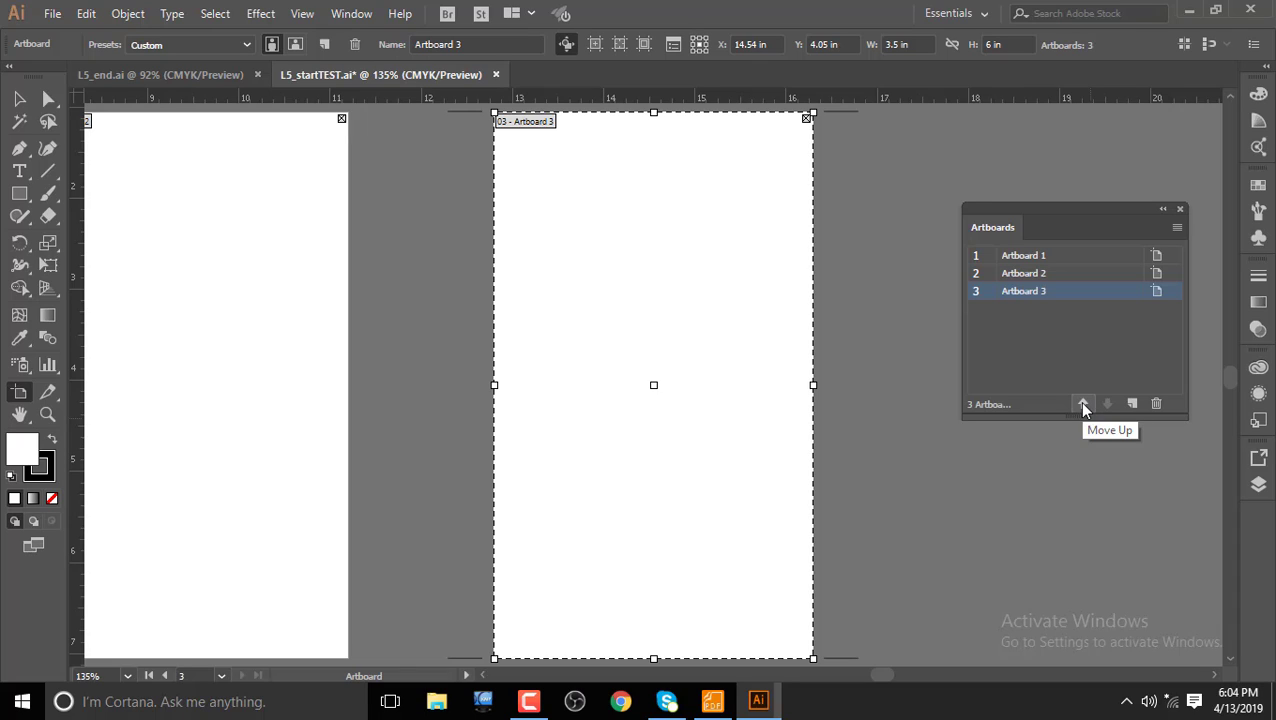
click(1082, 404)
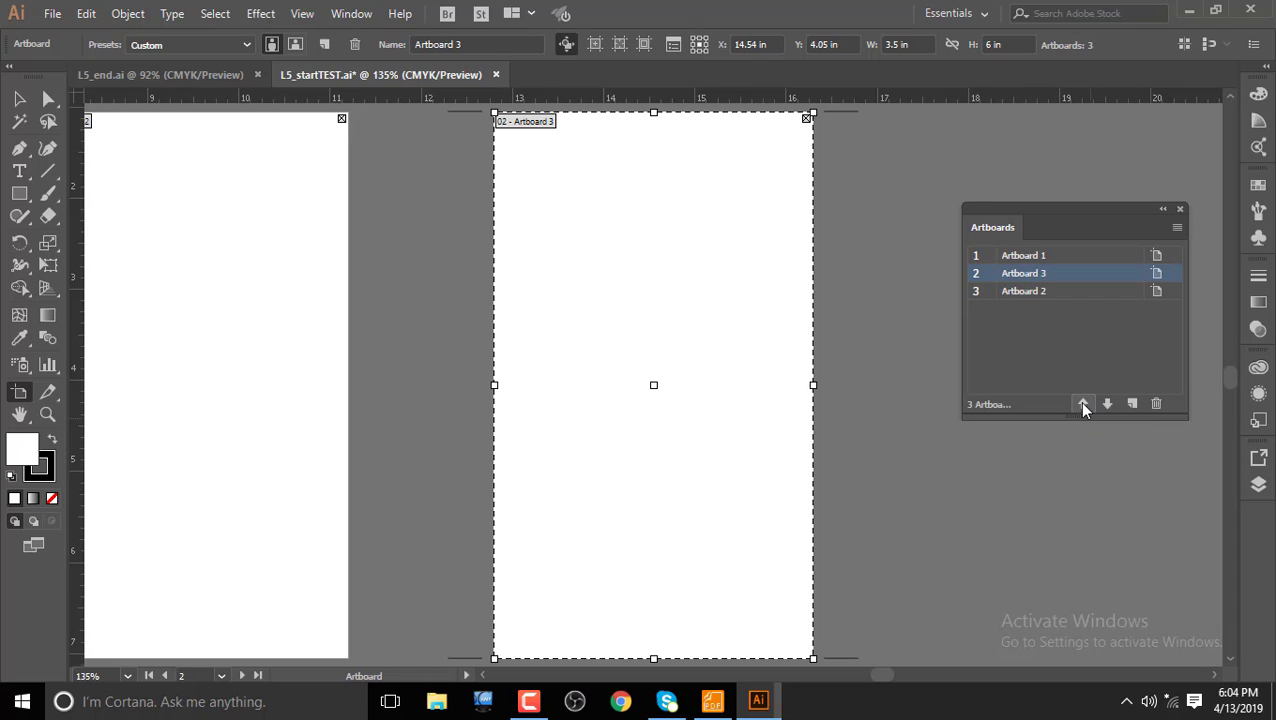
click(1082, 404)
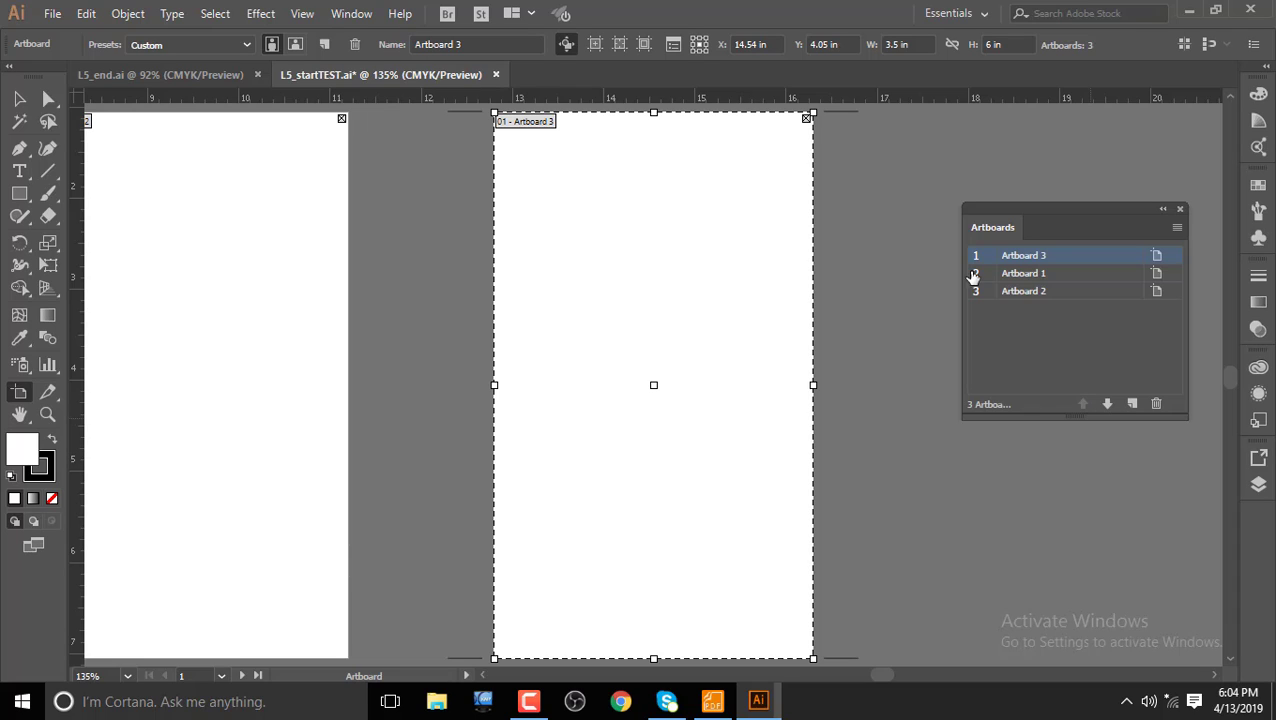
Step: Check the new order in the navigation list, jumping to Artboard 3 and Artboard 1
click(221, 675)
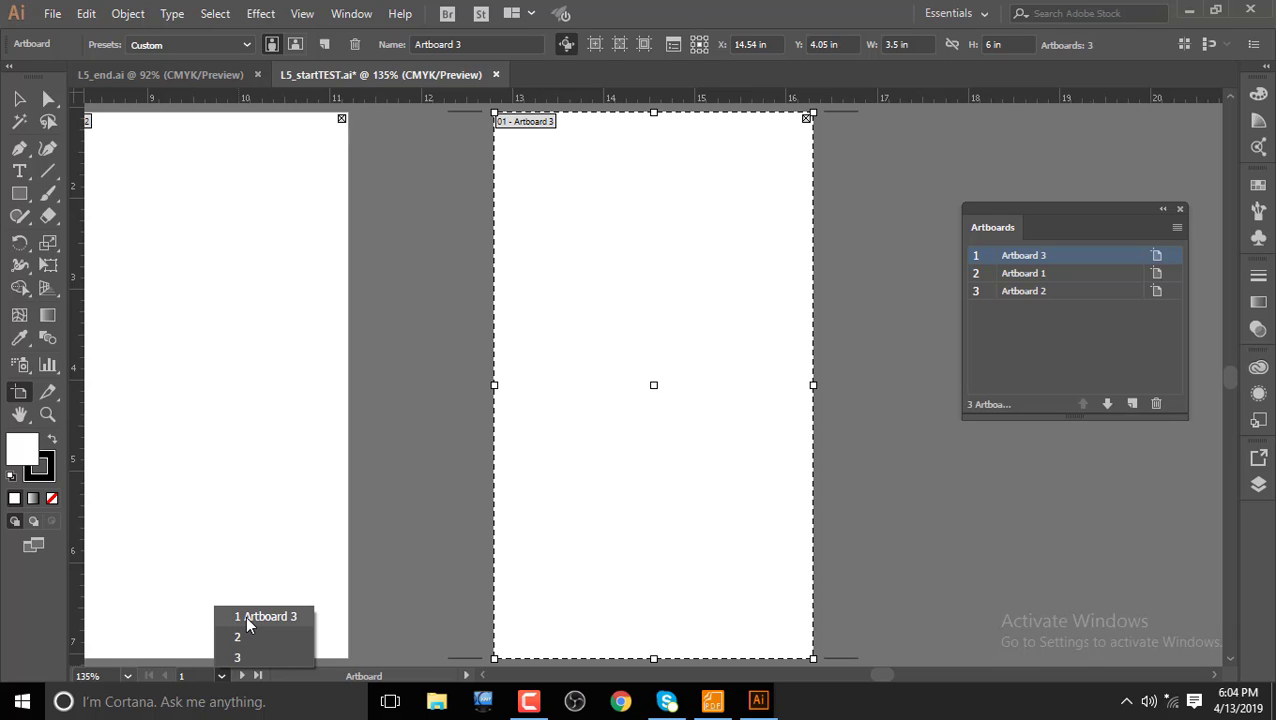
click(248, 617)
click(222, 675)
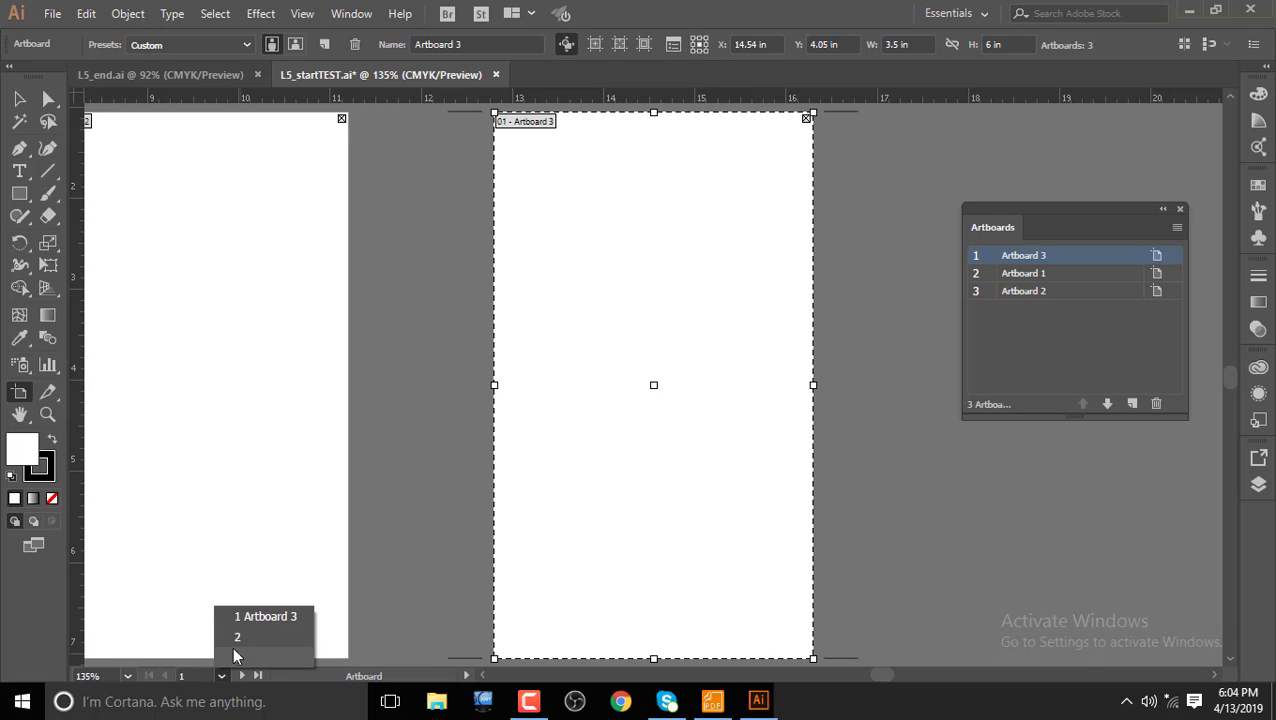
click(240, 632)
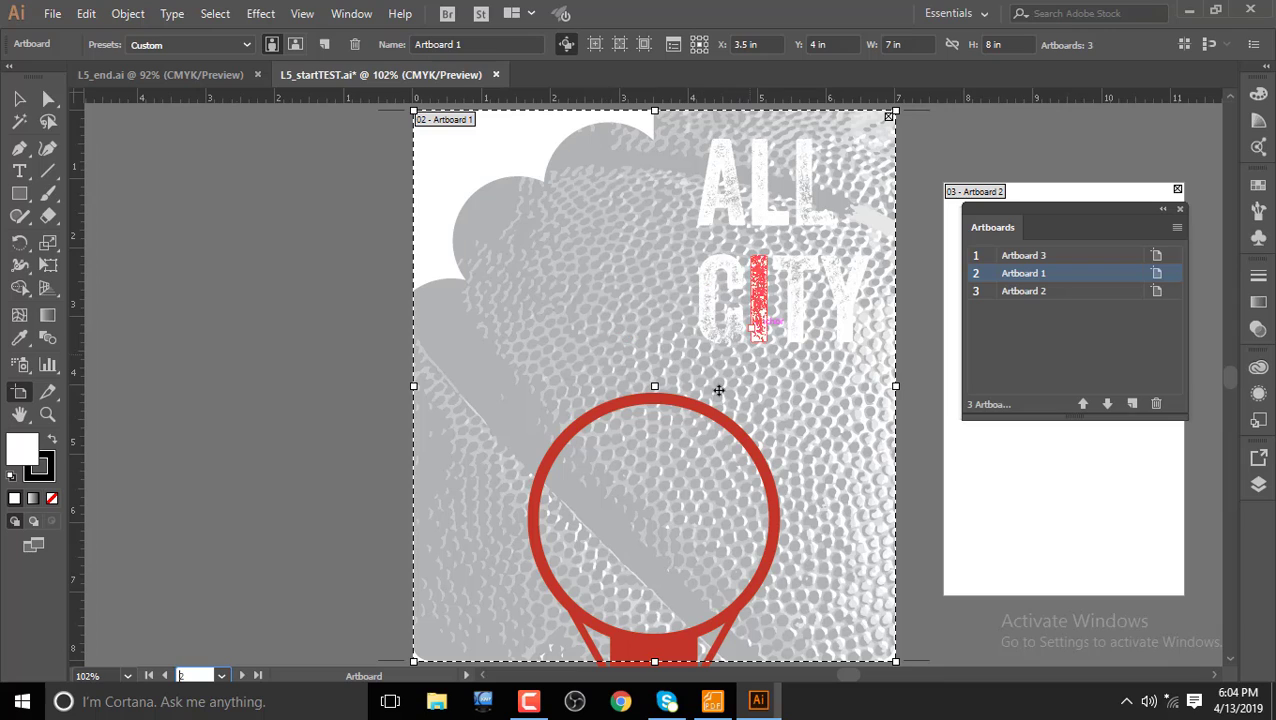
click(1050, 292)
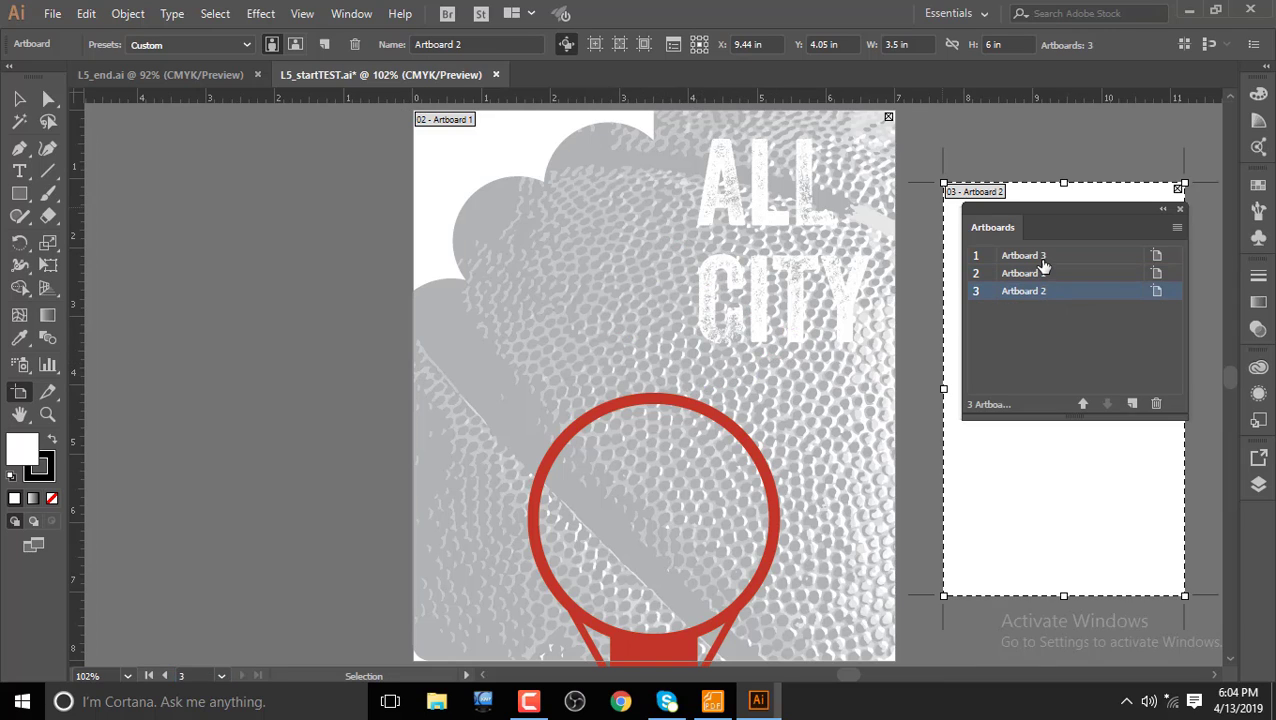
click(1042, 258)
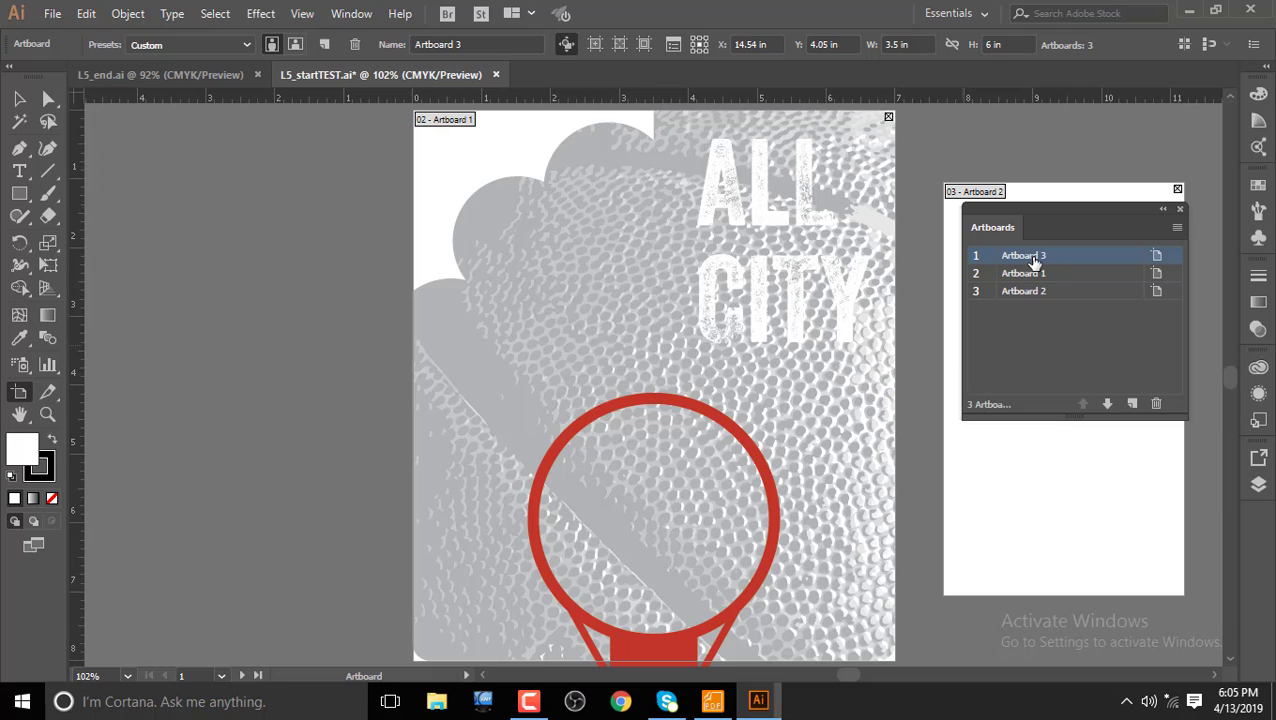
click(221, 676)
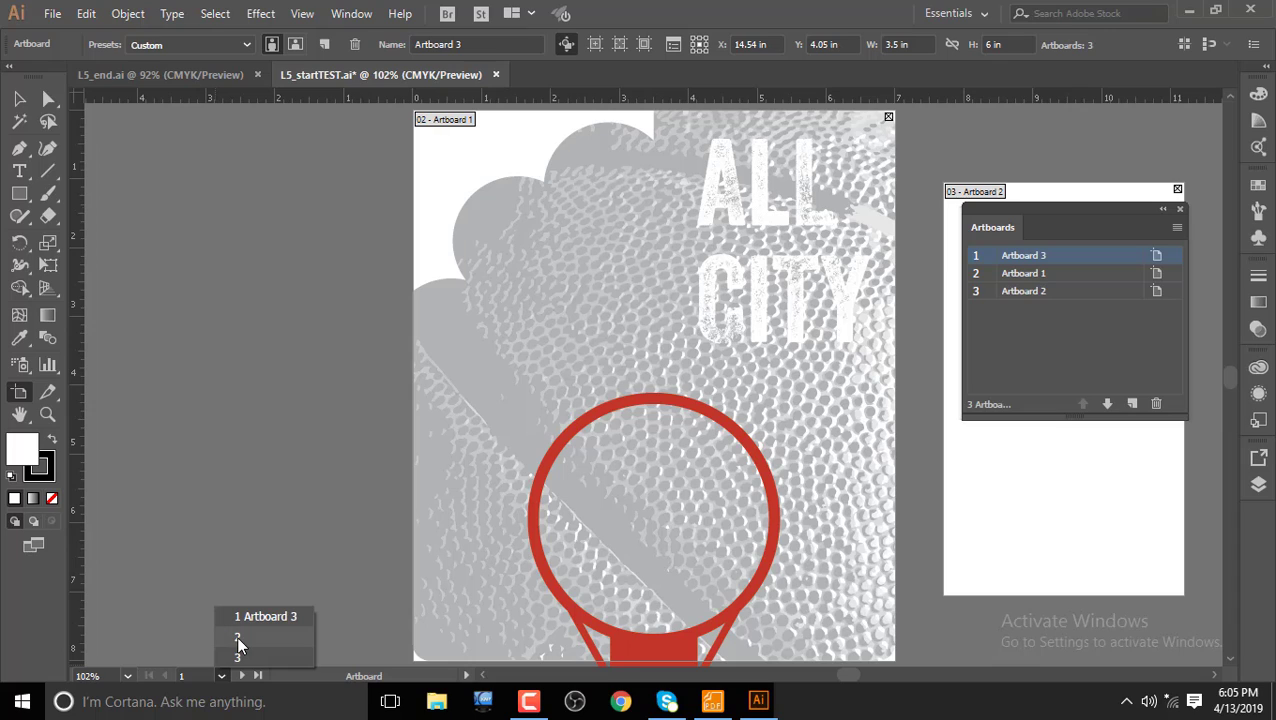
click(236, 637)
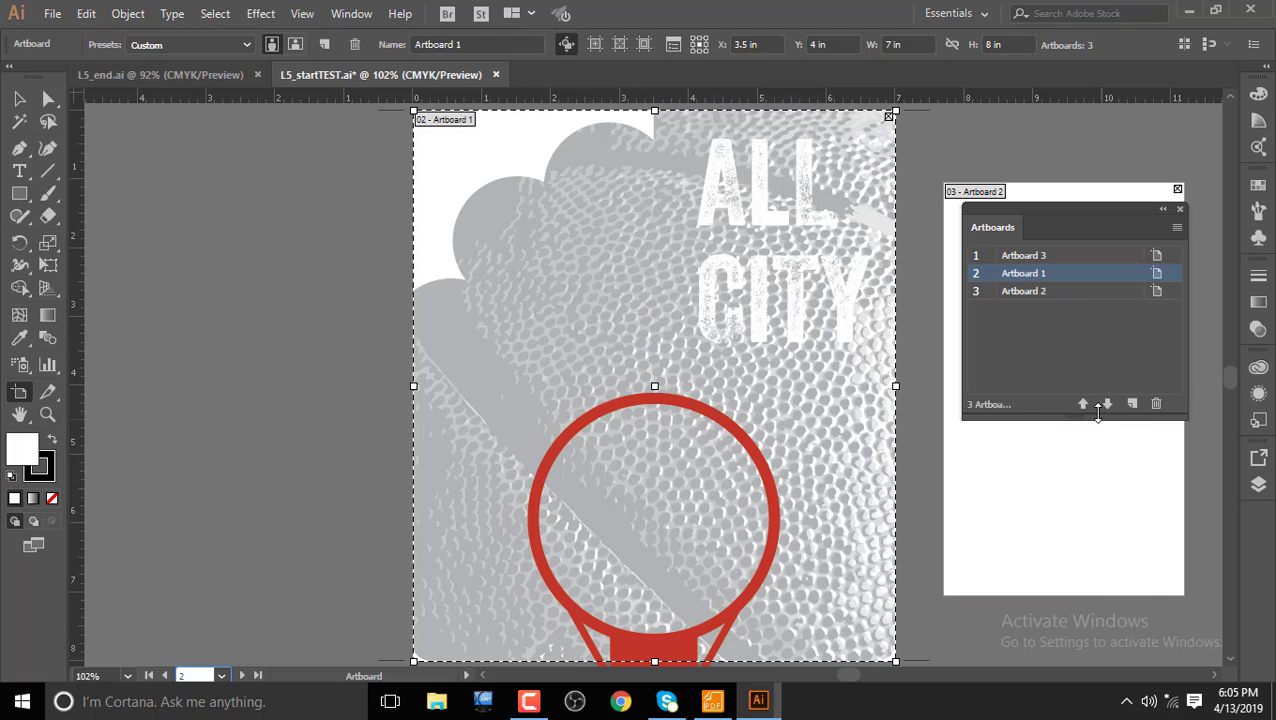
Step: Move Artboard 3 down to second place and check it in the navigation list
click(1043, 255)
click(1107, 405)
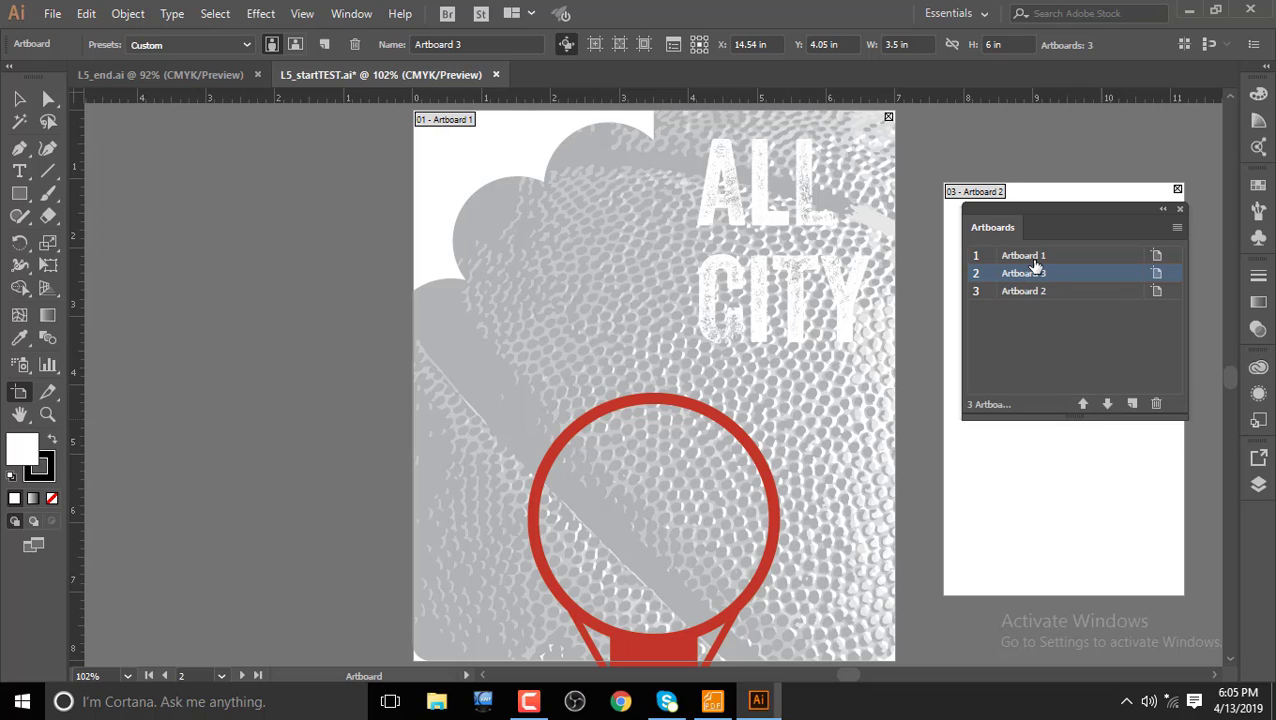
click(221, 676)
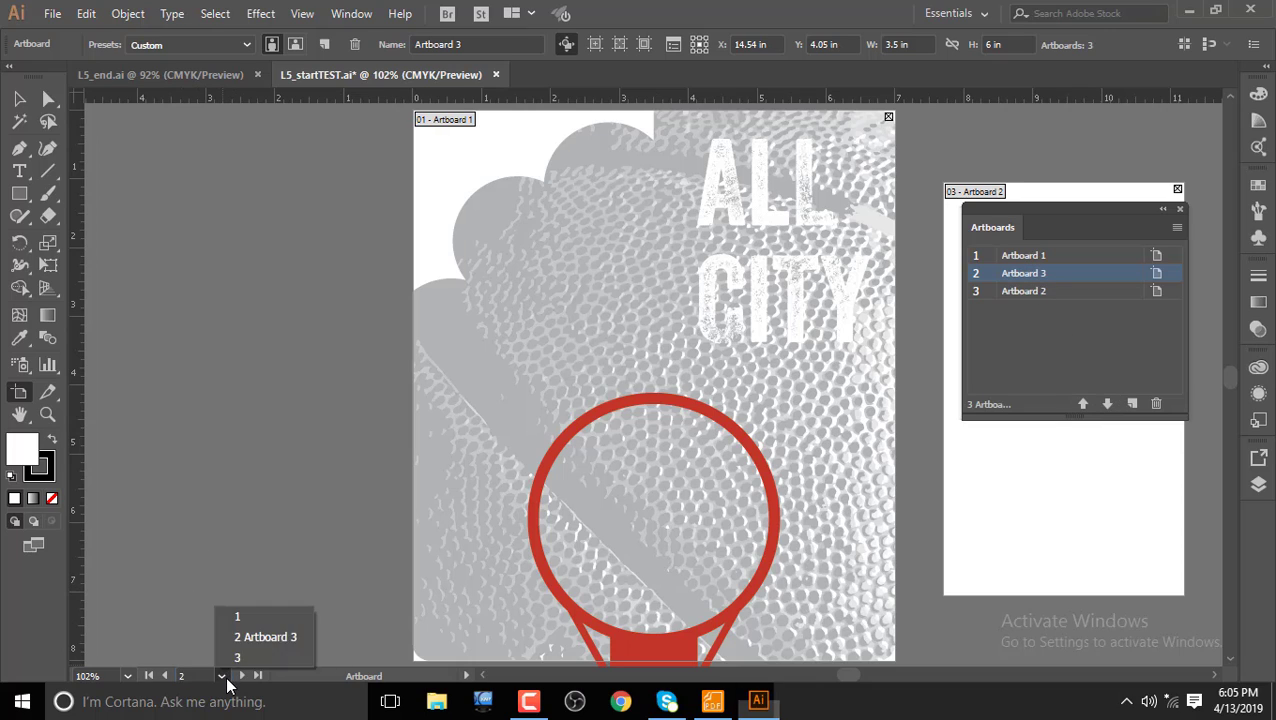
click(244, 617)
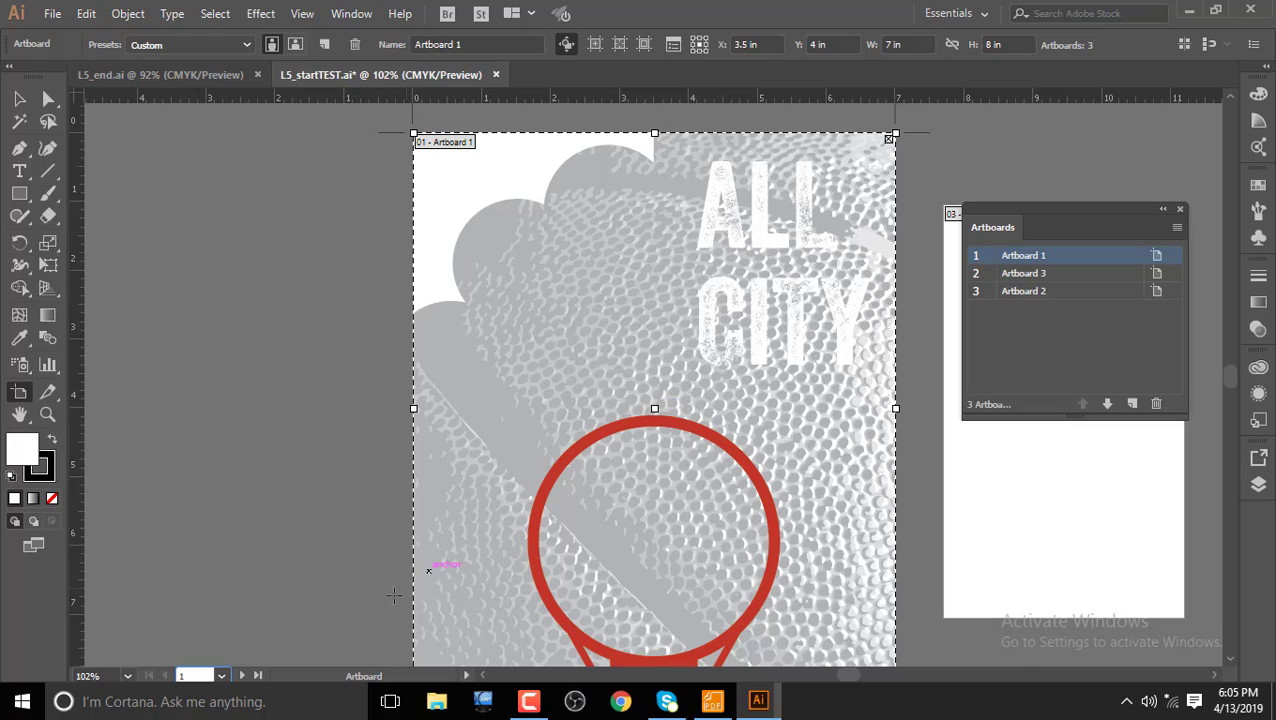
click(222, 677)
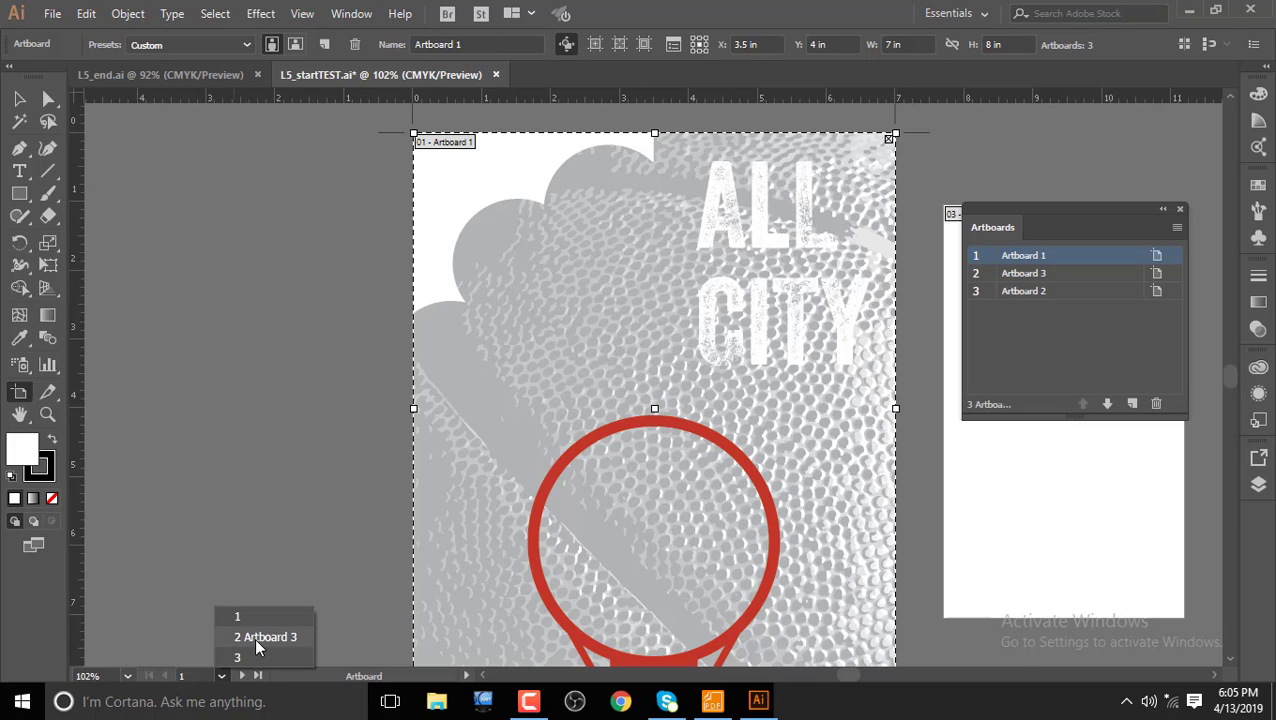
click(258, 643)
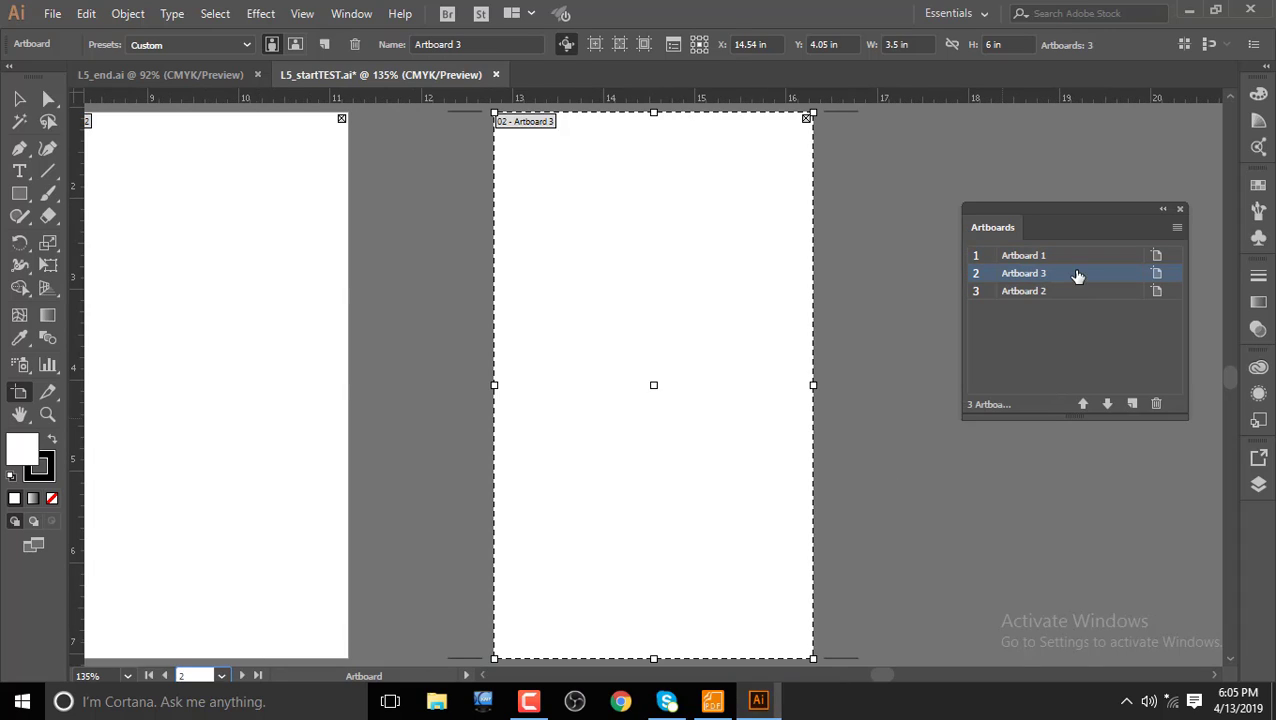
Step: Move Artboard 2 up twice, then down once, restoring order Artboard 1, 2, 3
click(1041, 296)
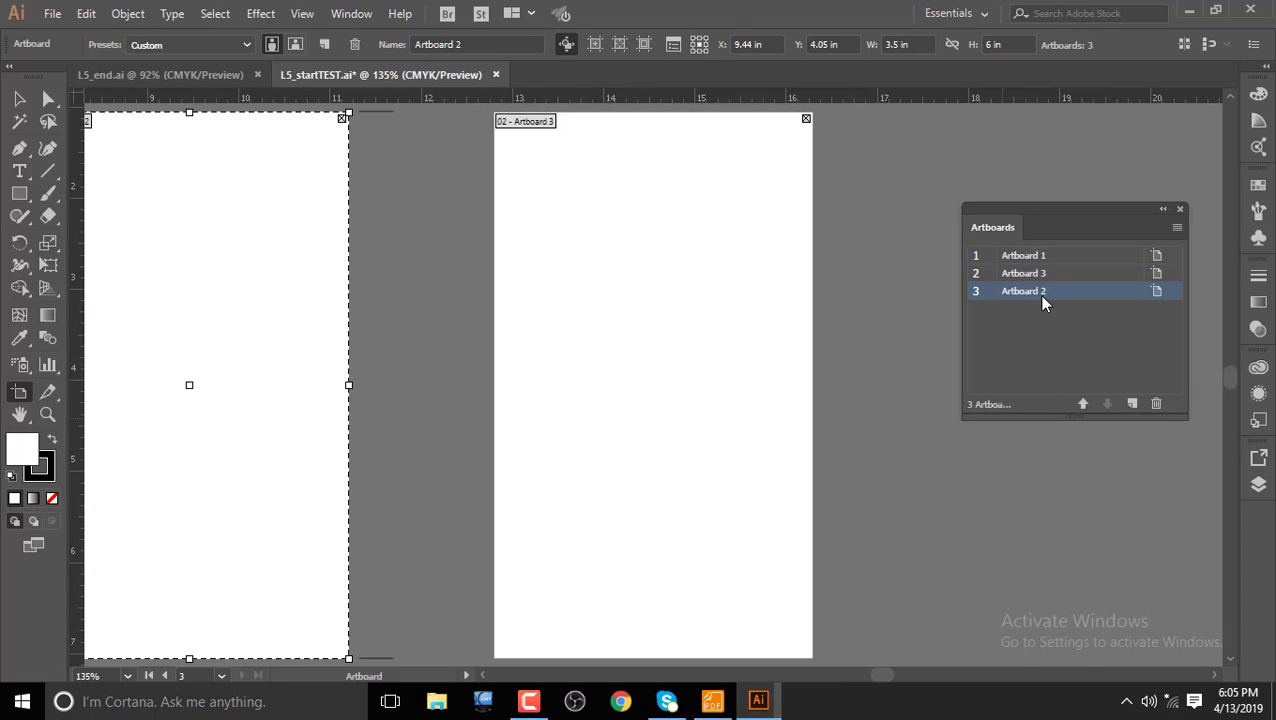
click(1087, 407)
click(1087, 407)
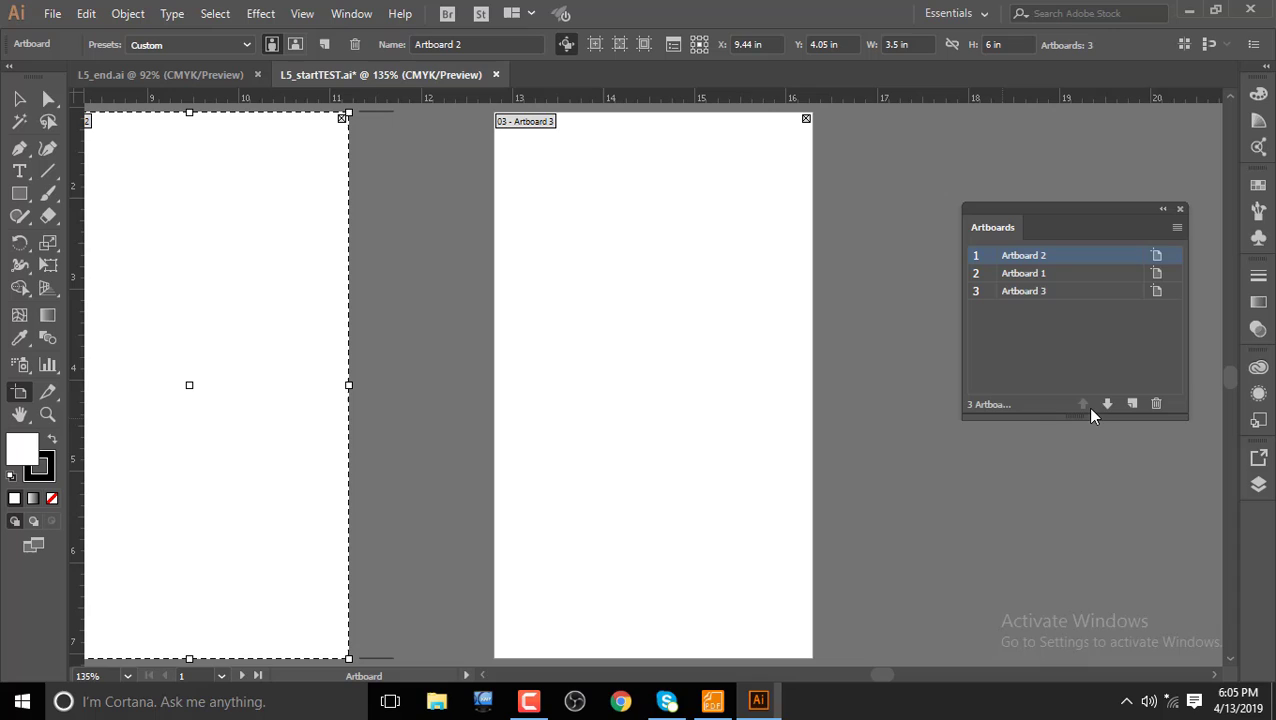
click(219, 676)
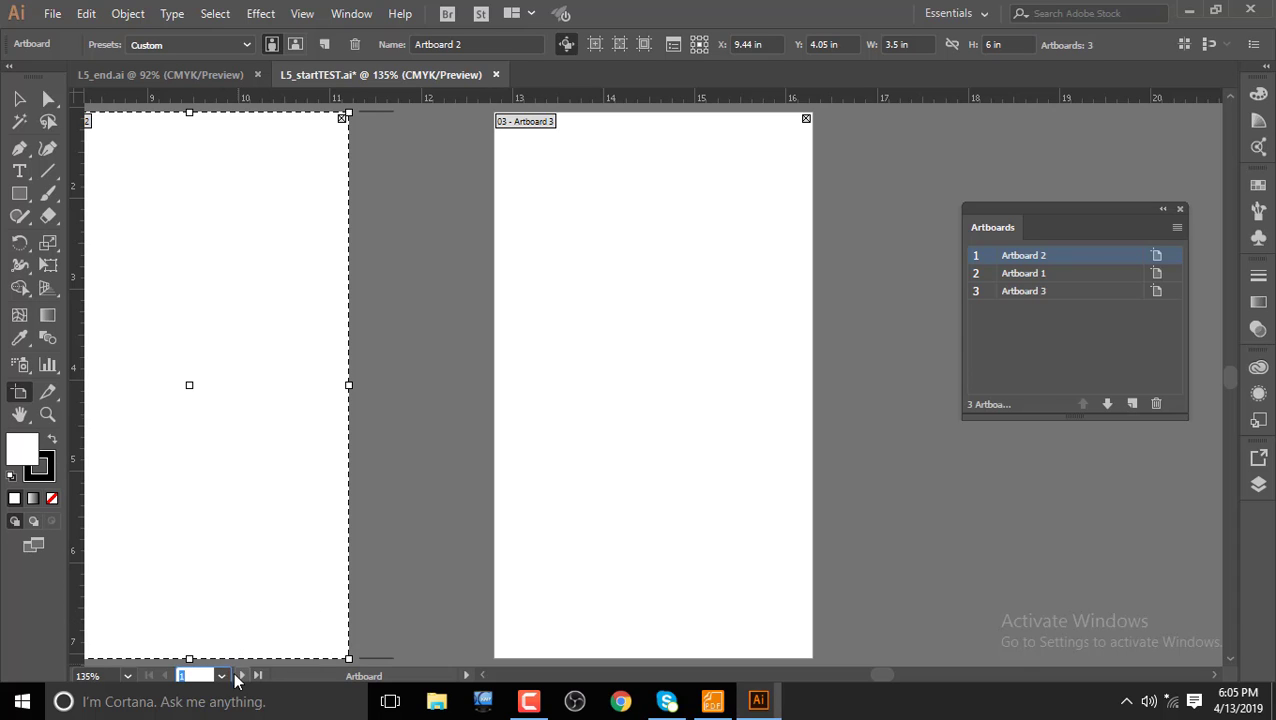
click(222, 677)
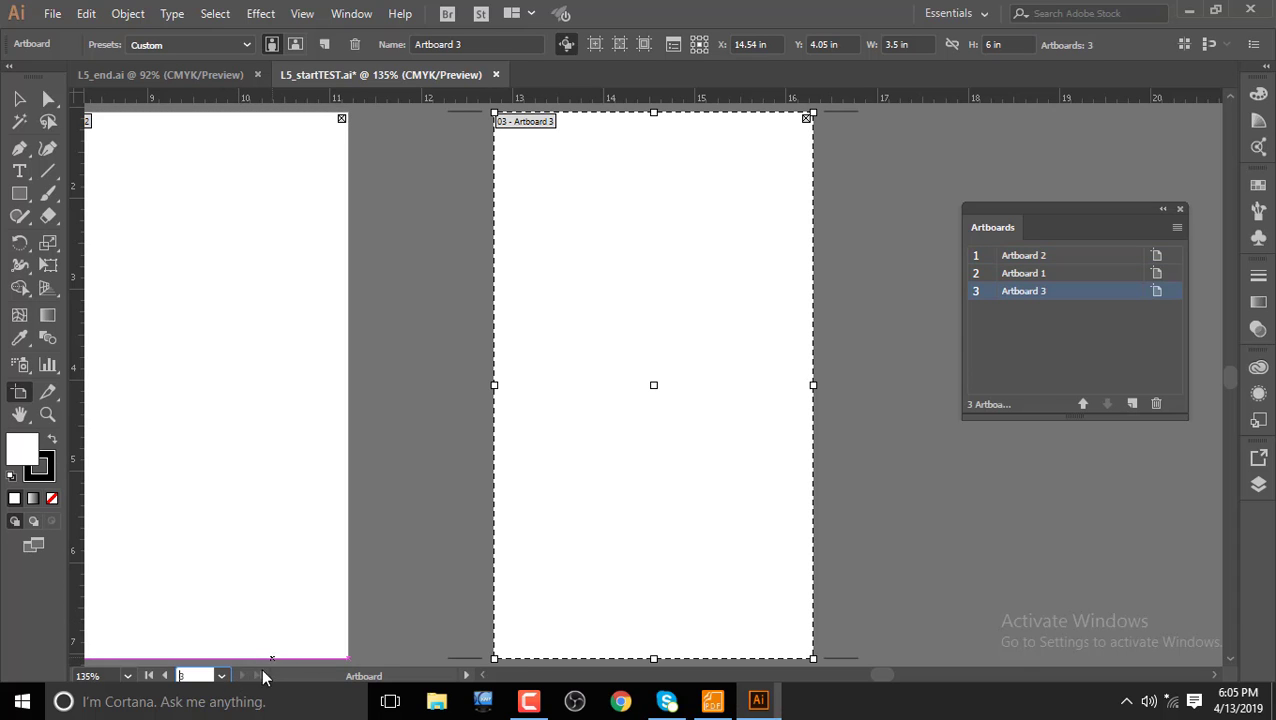
click(221, 677)
click(238, 618)
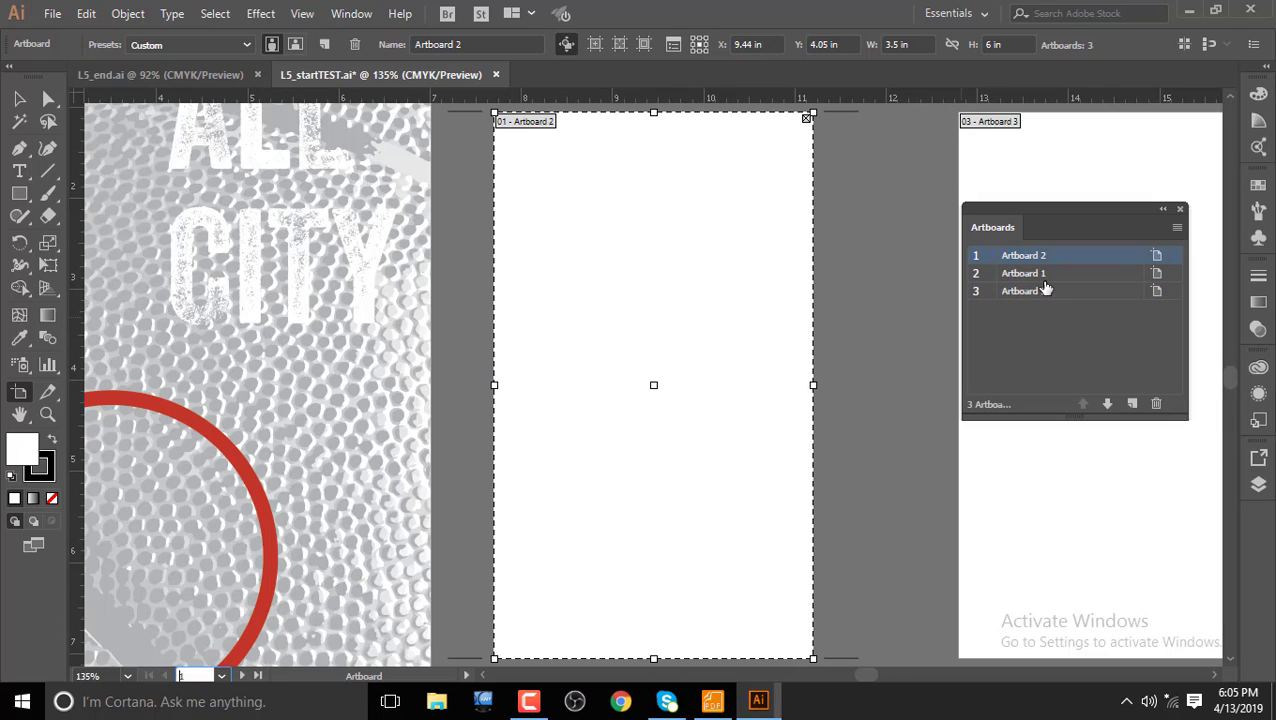
click(1108, 406)
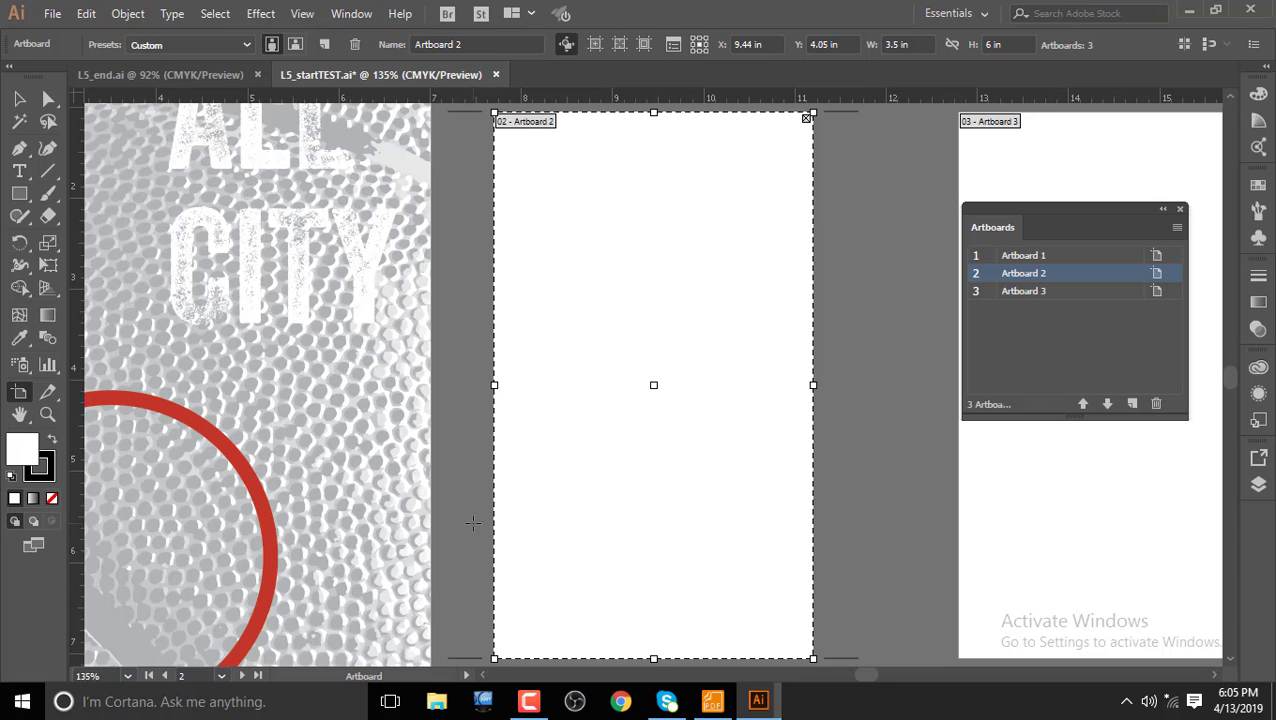
Step: Reposition the floating Artboards panel so it lists Artboard 1, Artboard 2 and Artboard 3
scroll(473, 522, down, 1)
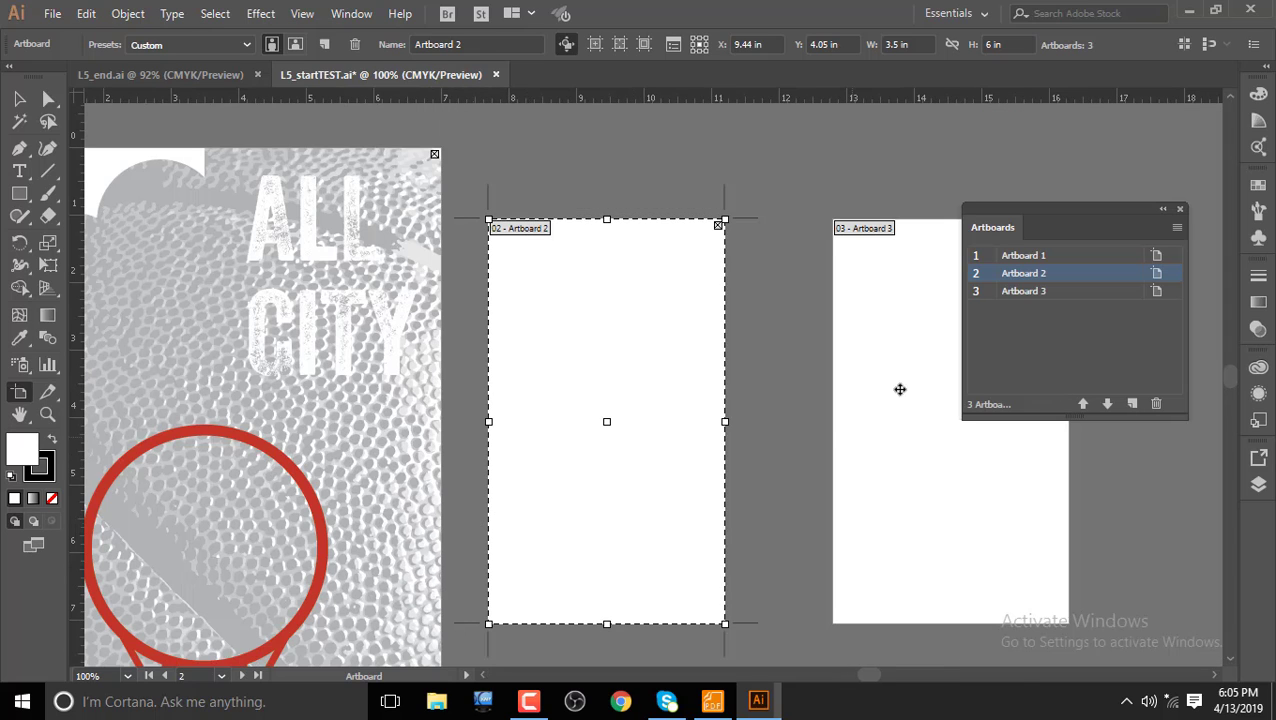
drag(1088, 218, 1023, 268)
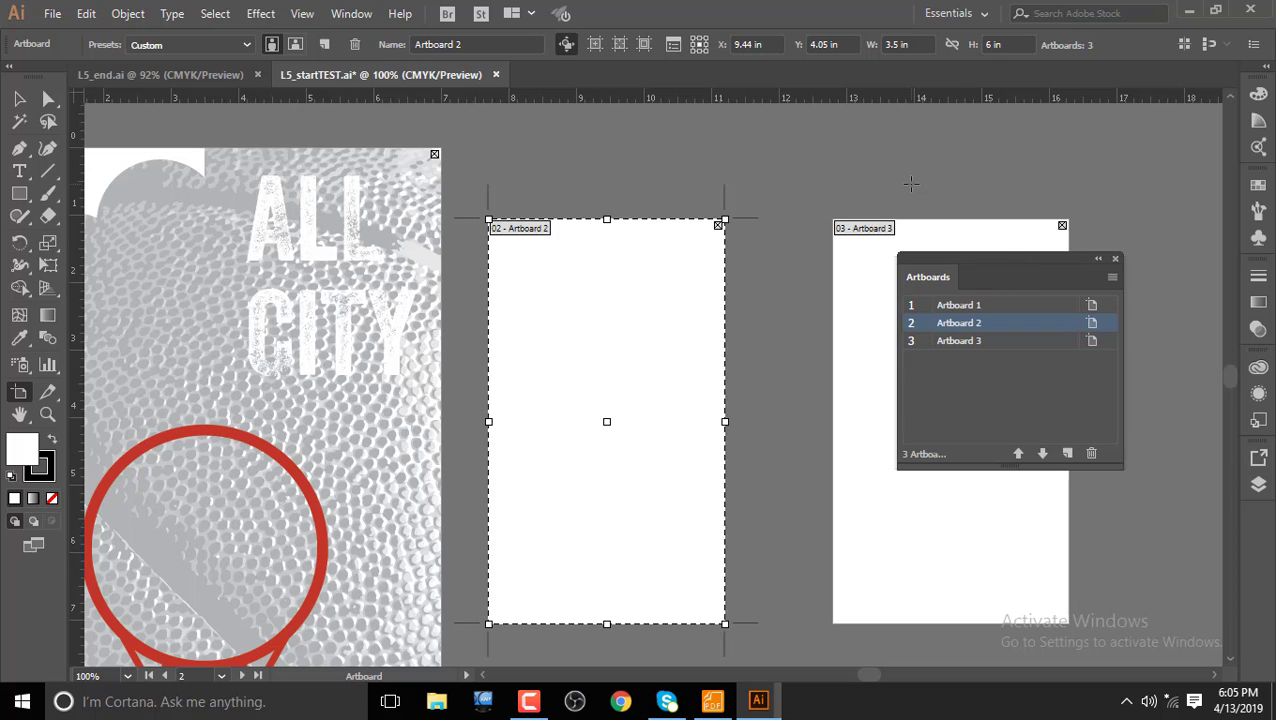
click(19, 98)
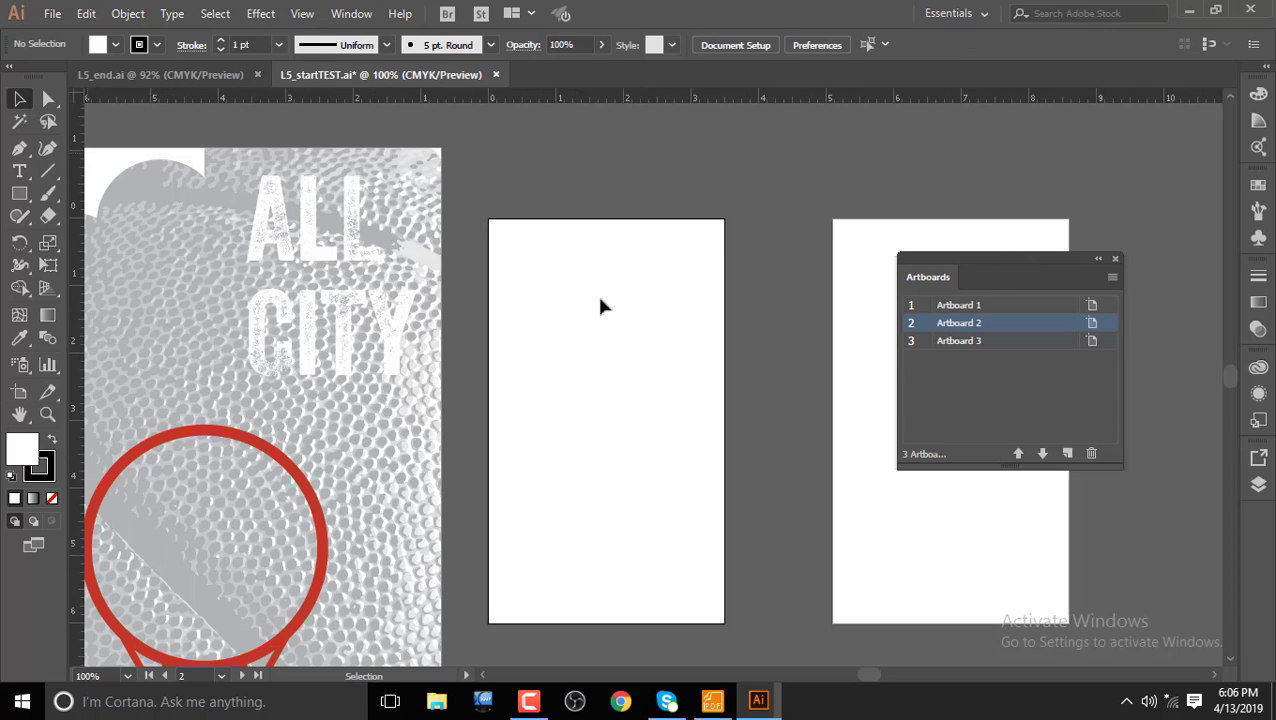
drag(1022, 266, 941, 271)
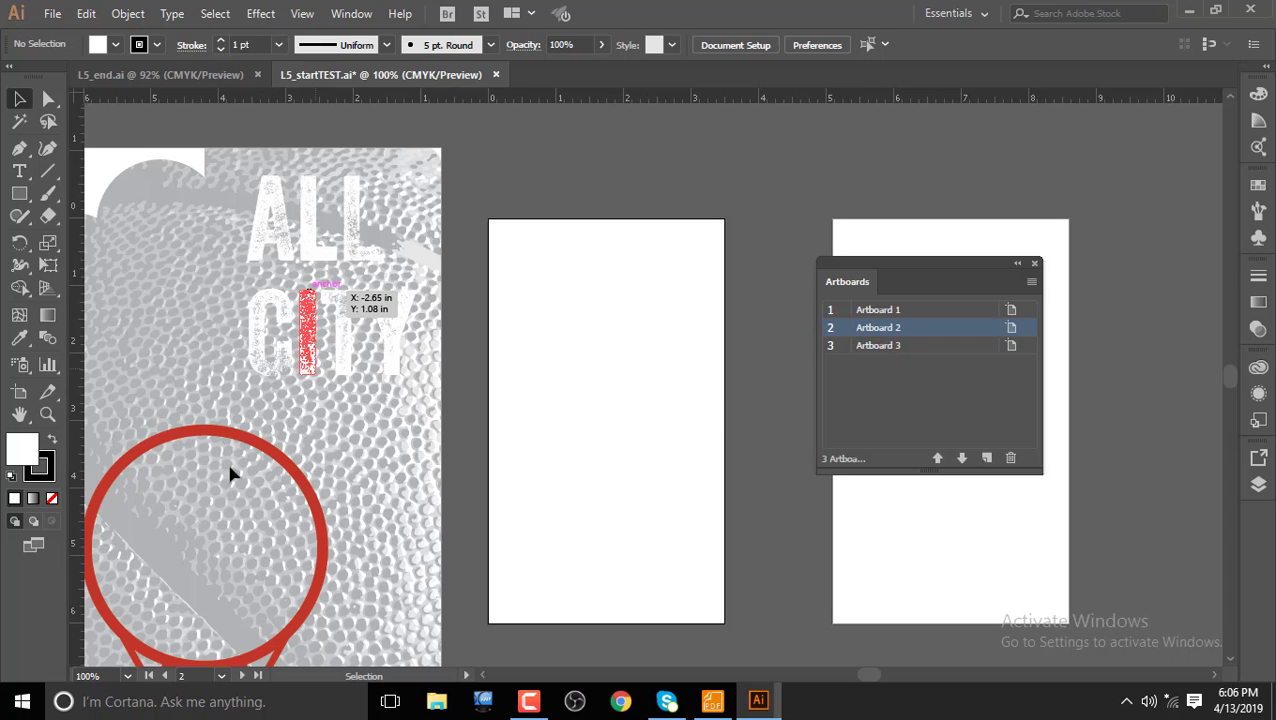
scroll(288, 470, down, 1)
scroll(288, 470, down, 2)
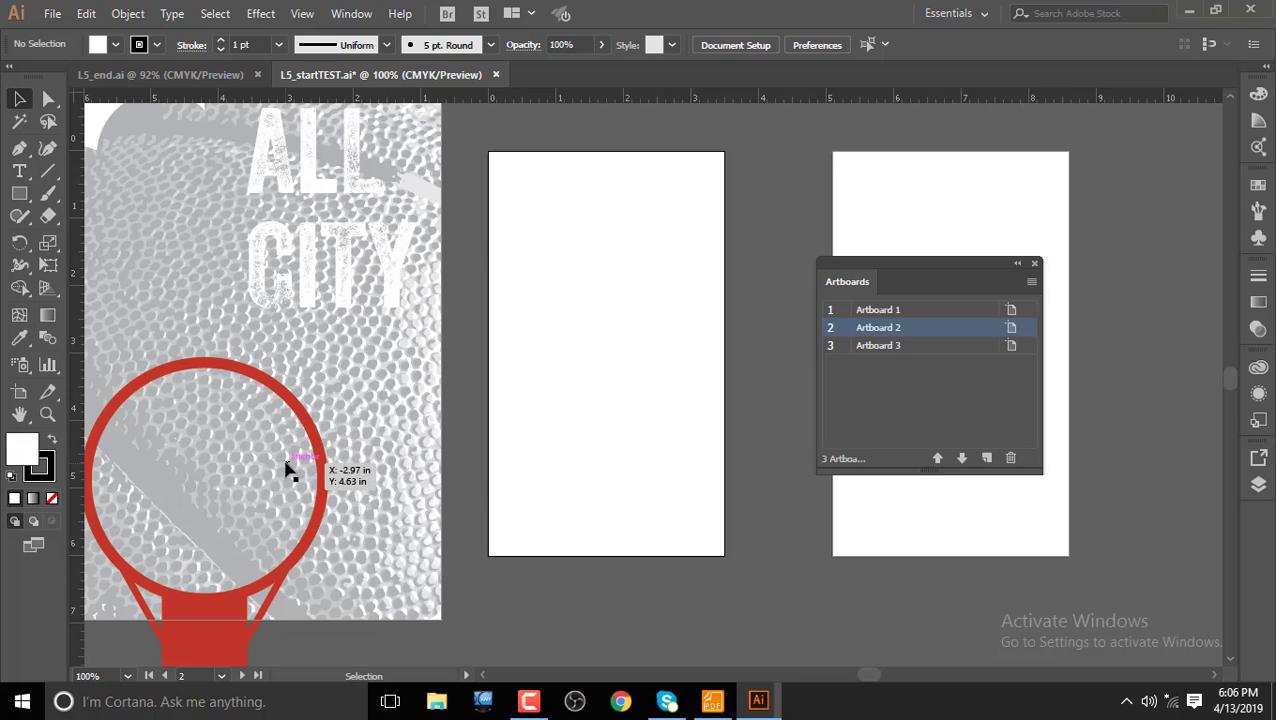
scroll(287, 468, up, 1)
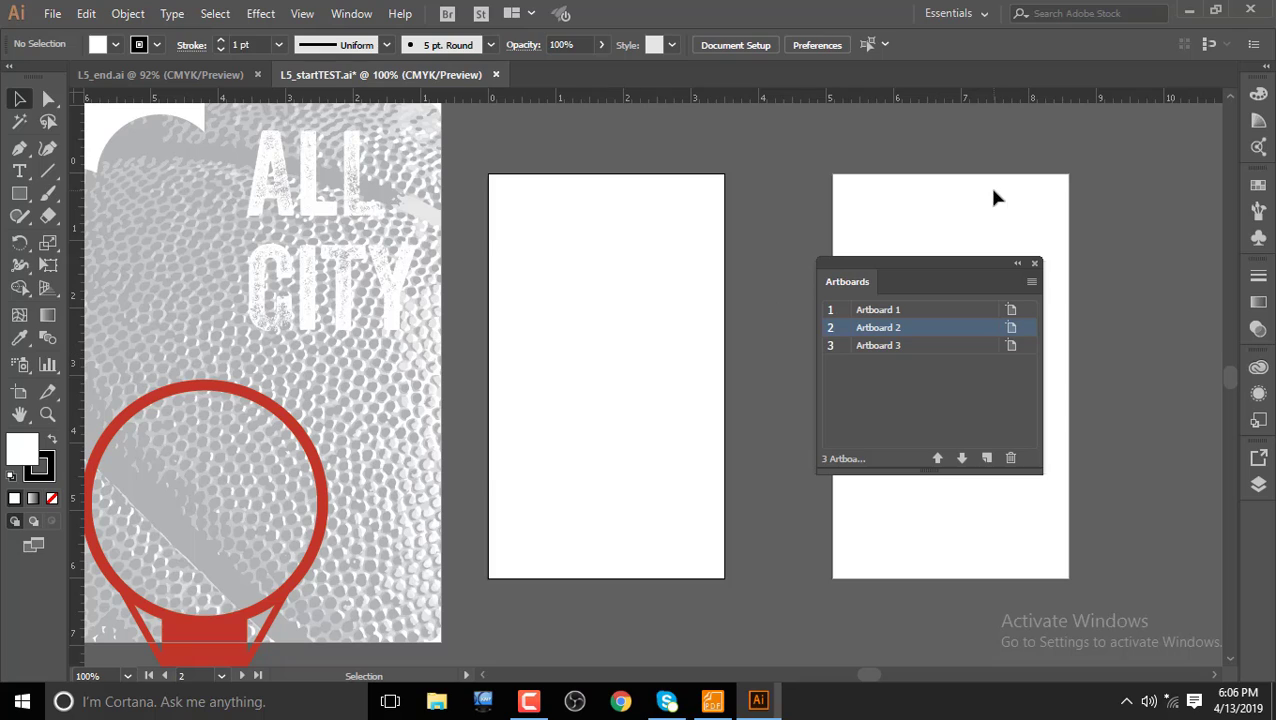
Step: Rename Artboard 2 to BALL CORT in the Artboards panel
double_click(893, 330)
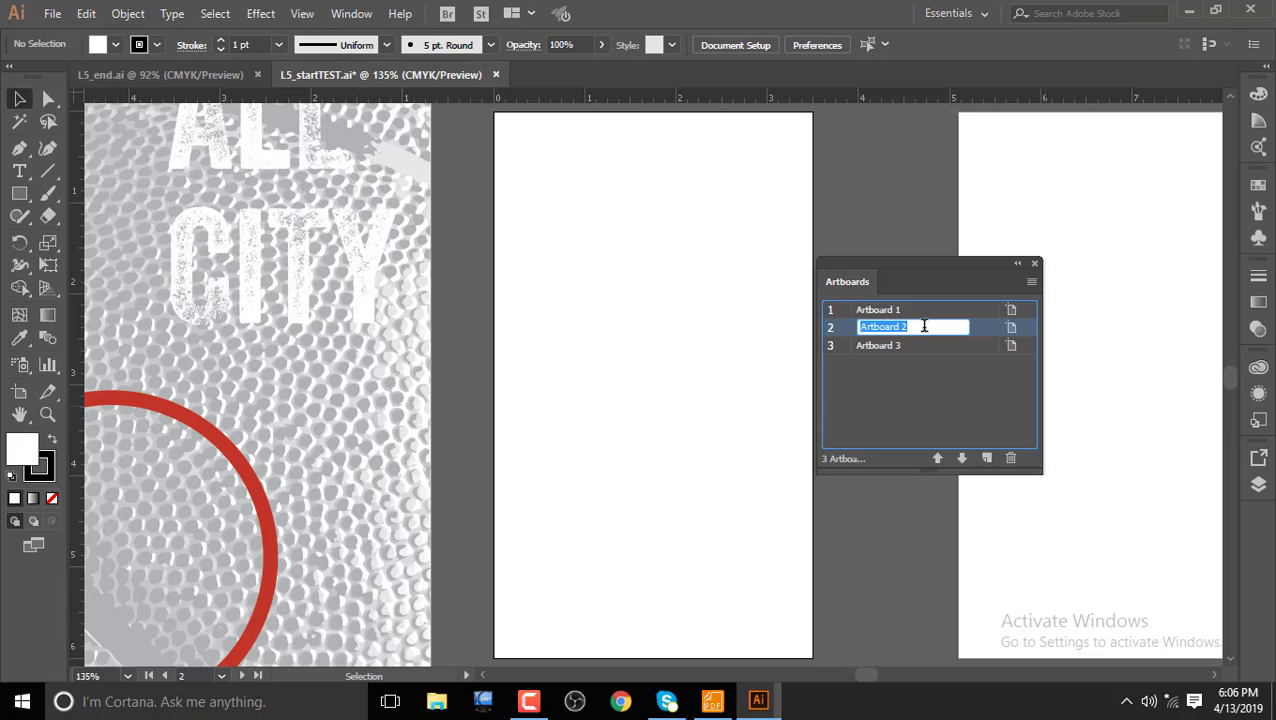
text(BA)
text(LL CO)
text(R)
text(T)
click(937, 378)
Step: Open Artboard 3's name for editing and leave it unchanged, then dismiss the panel menu
click(896, 332)
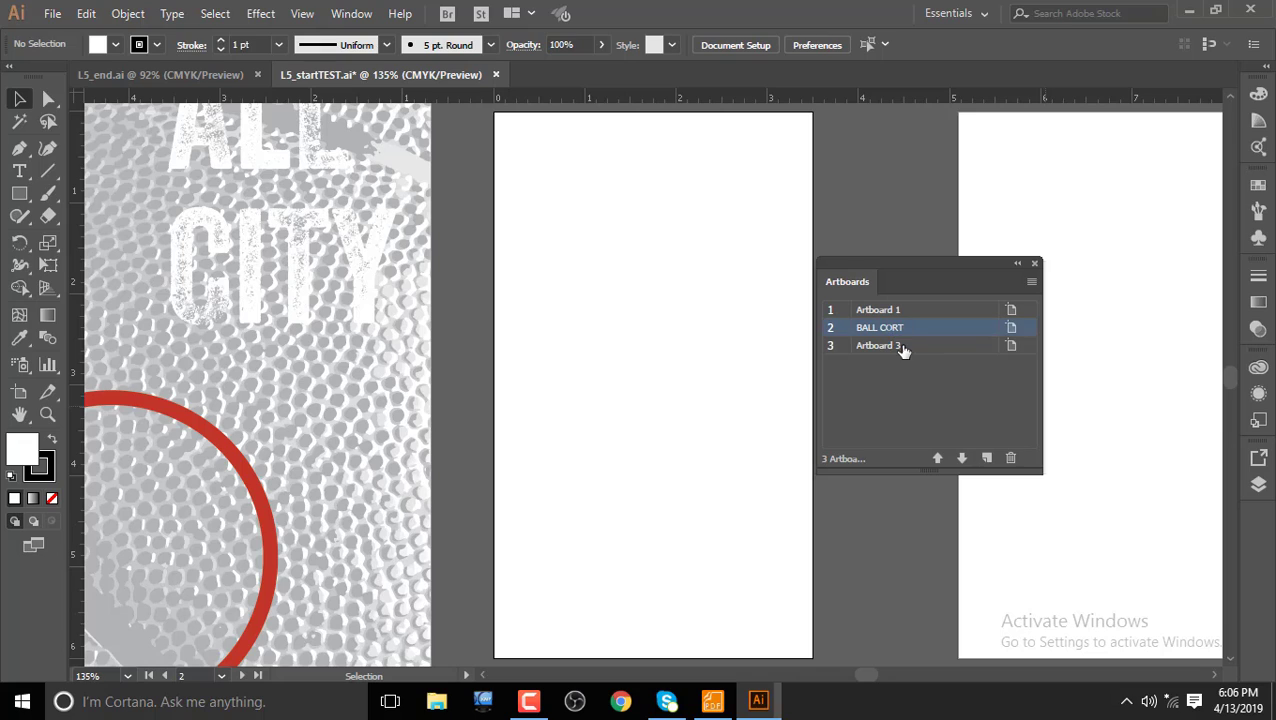
double_click(897, 346)
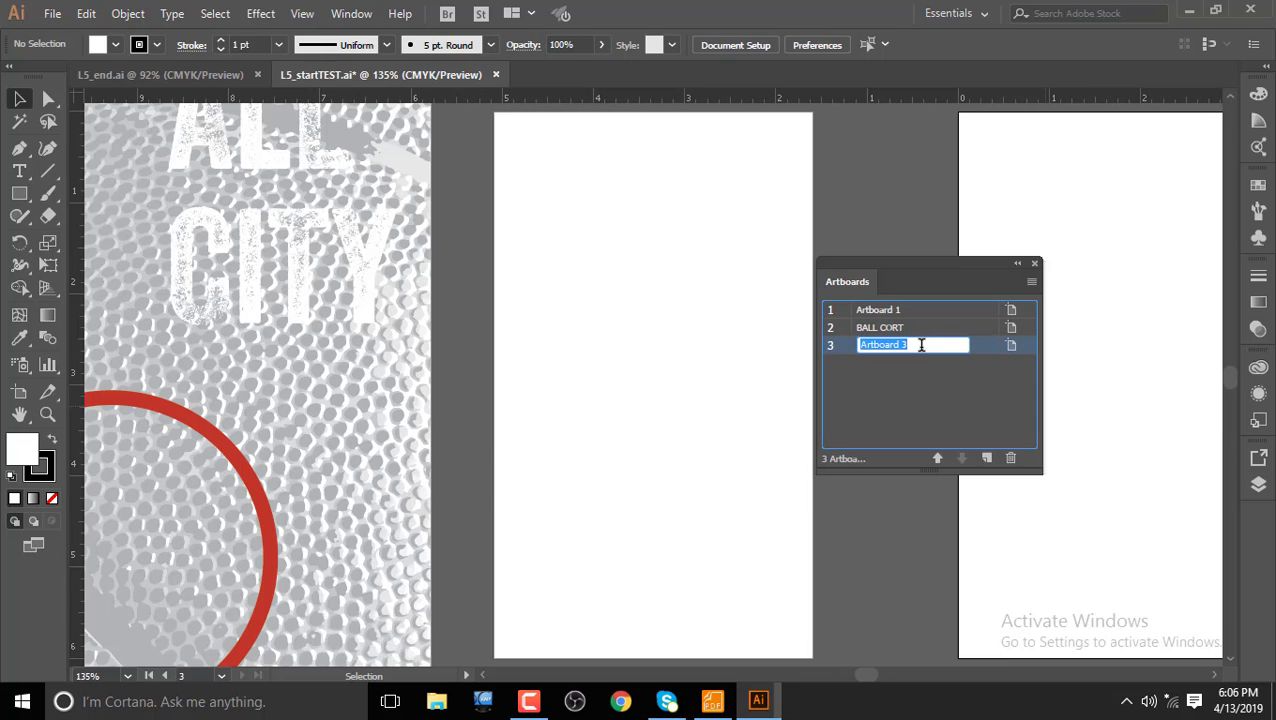
click(919, 366)
click(1031, 281)
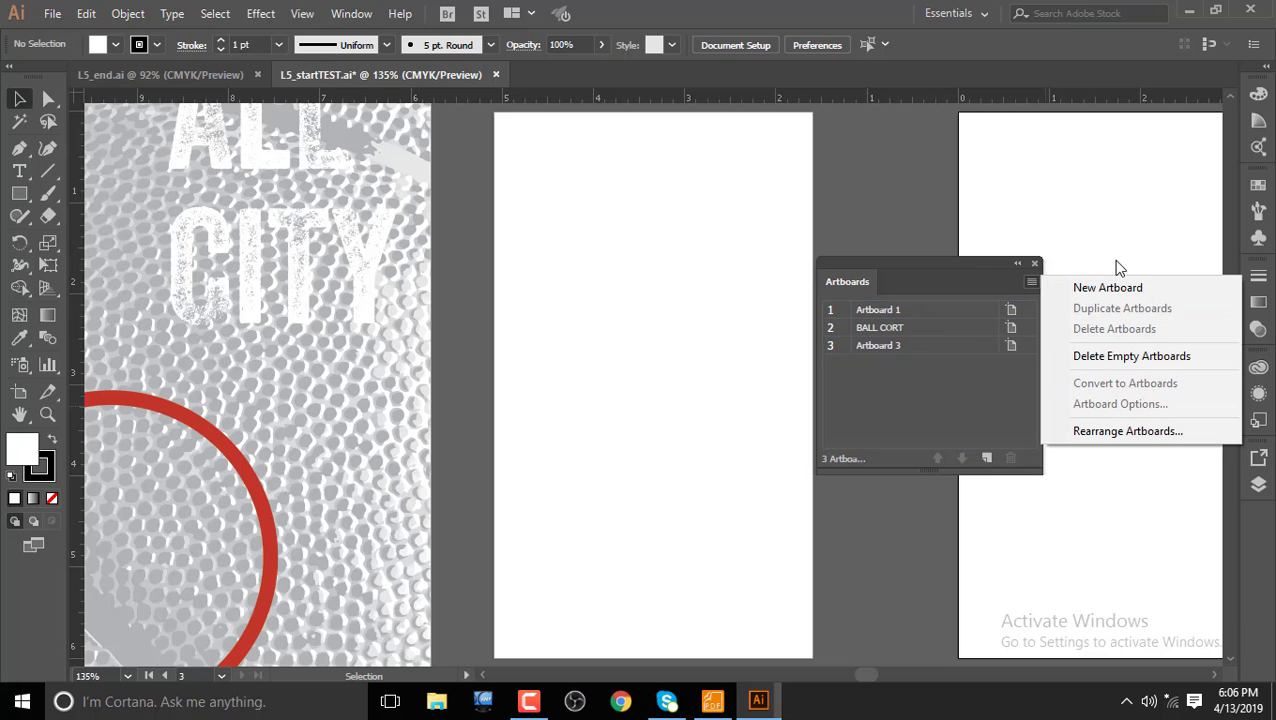
click(955, 265)
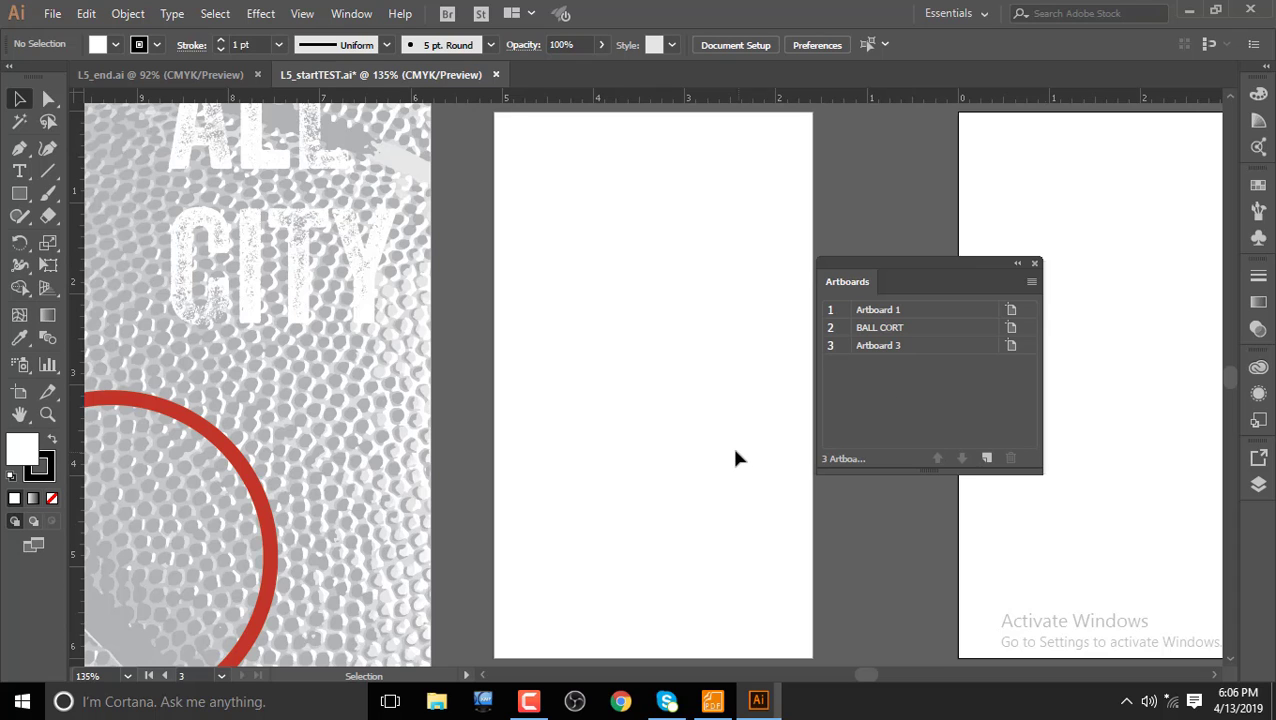
Step: Add blank Artboard 7 and shift it up and right with the Artboard tool
scroll(730, 458, down, 3)
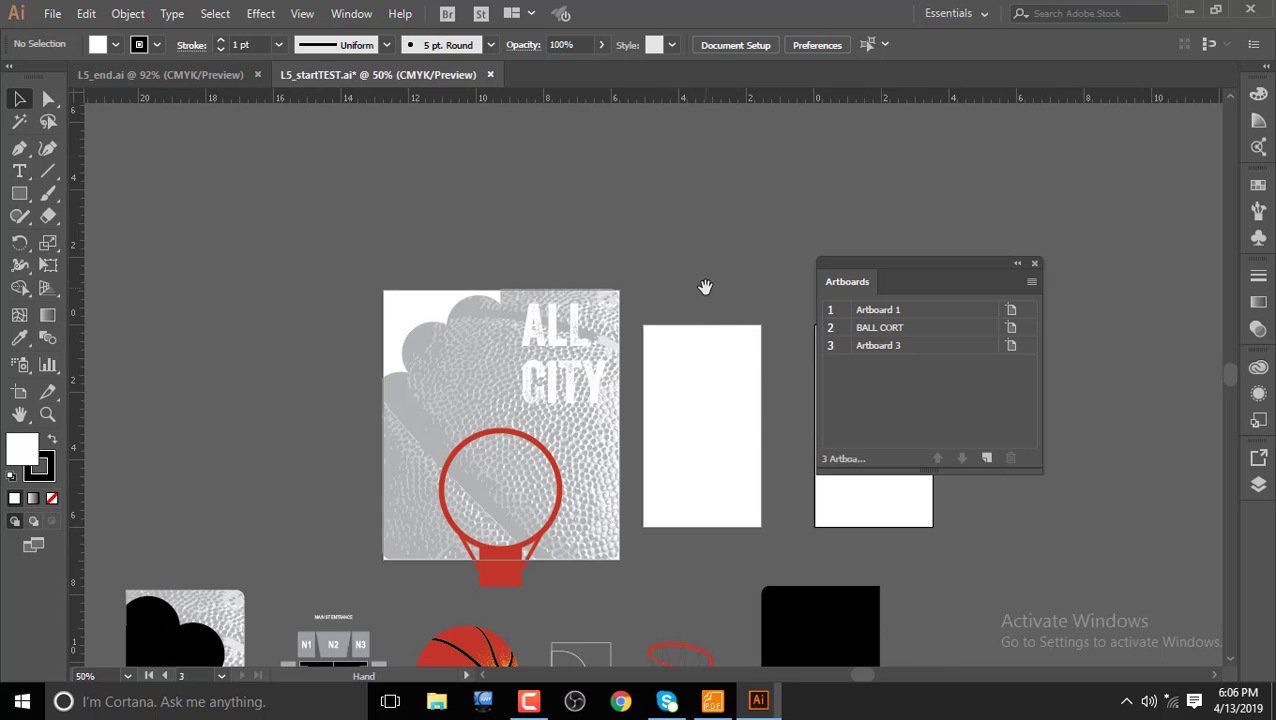
drag(704, 285, 464, 225)
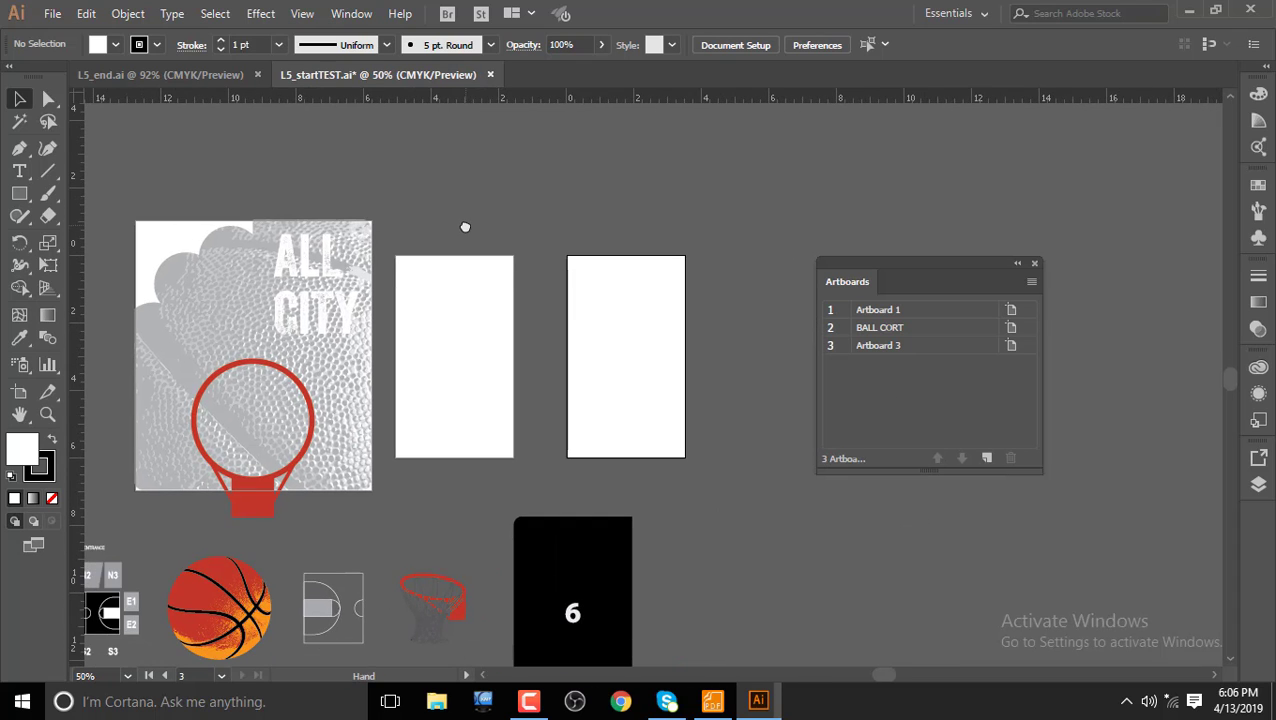
click(986, 459)
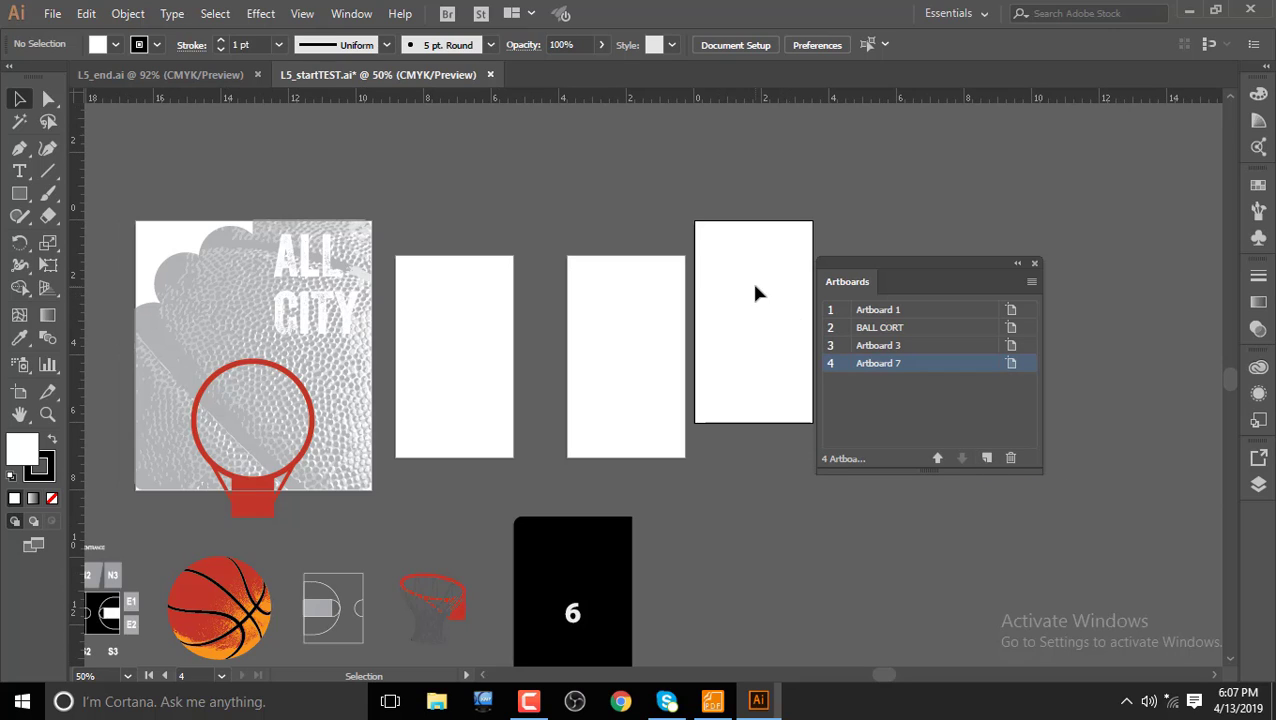
click(19, 391)
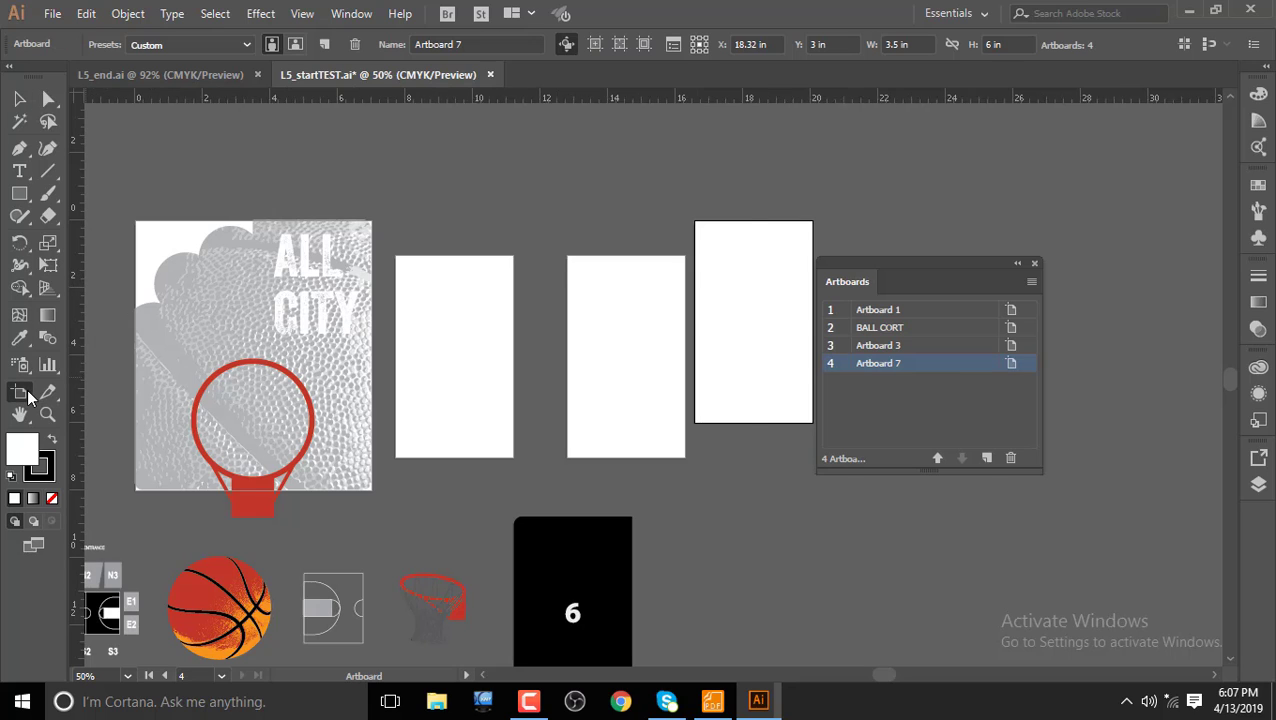
drag(766, 294, 789, 270)
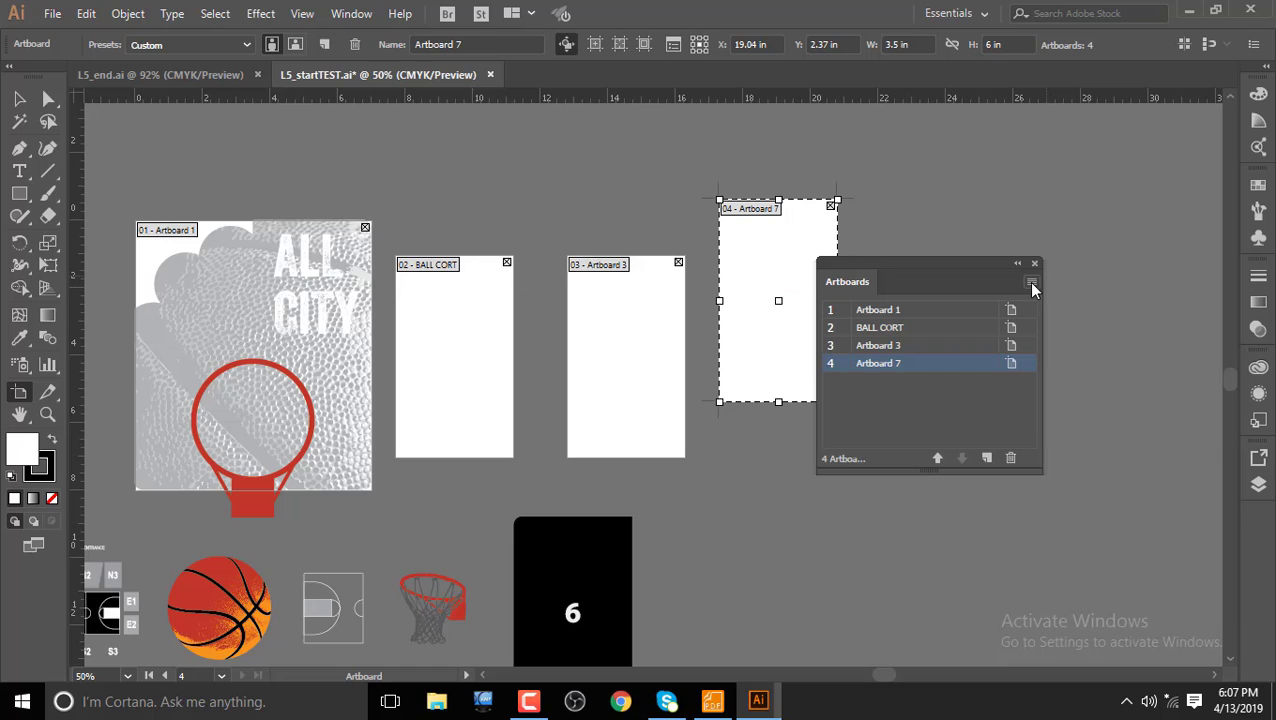
Step: Create blank Artboard 8 via the panel menu's New Artboard command
click(1031, 281)
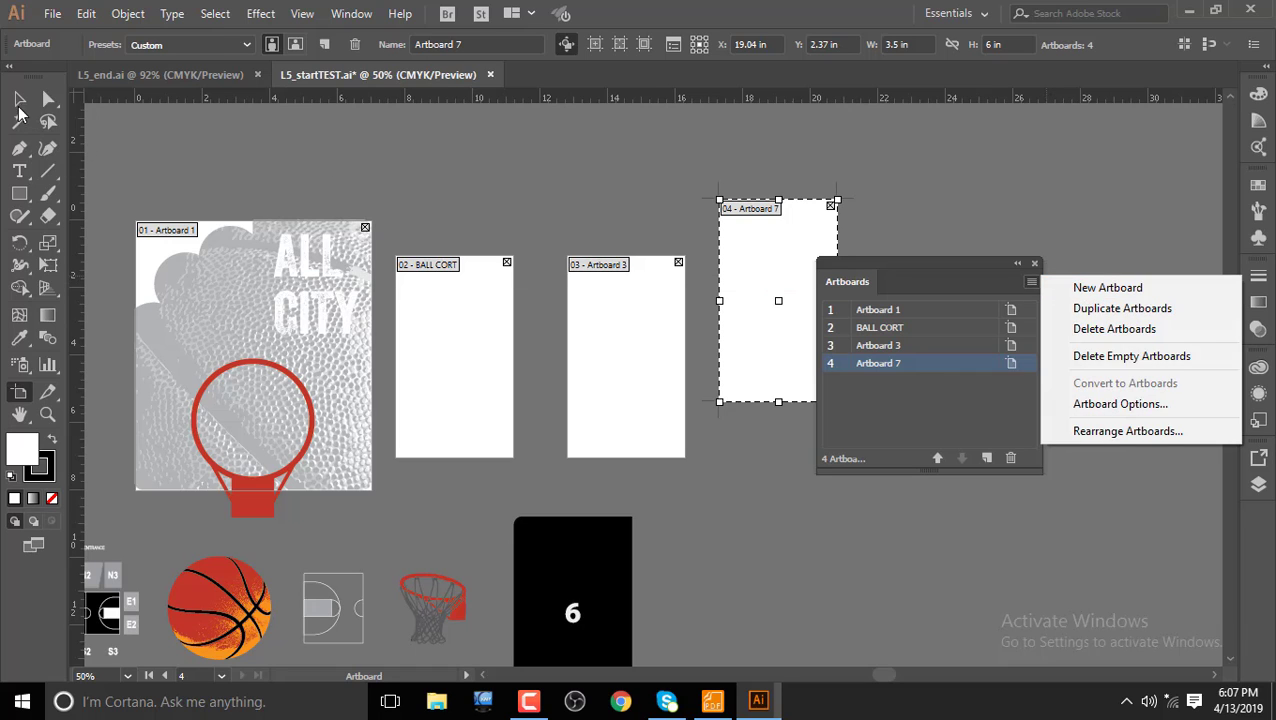
click(20, 100)
click(1031, 281)
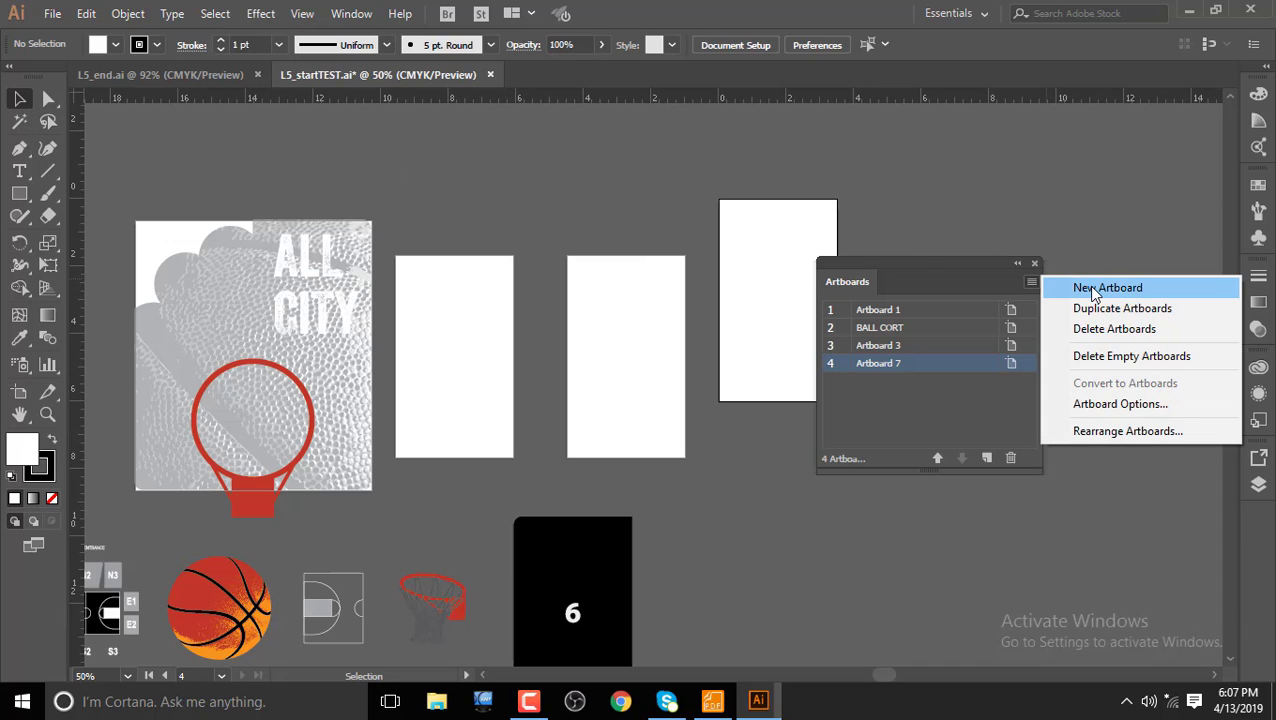
click(1090, 287)
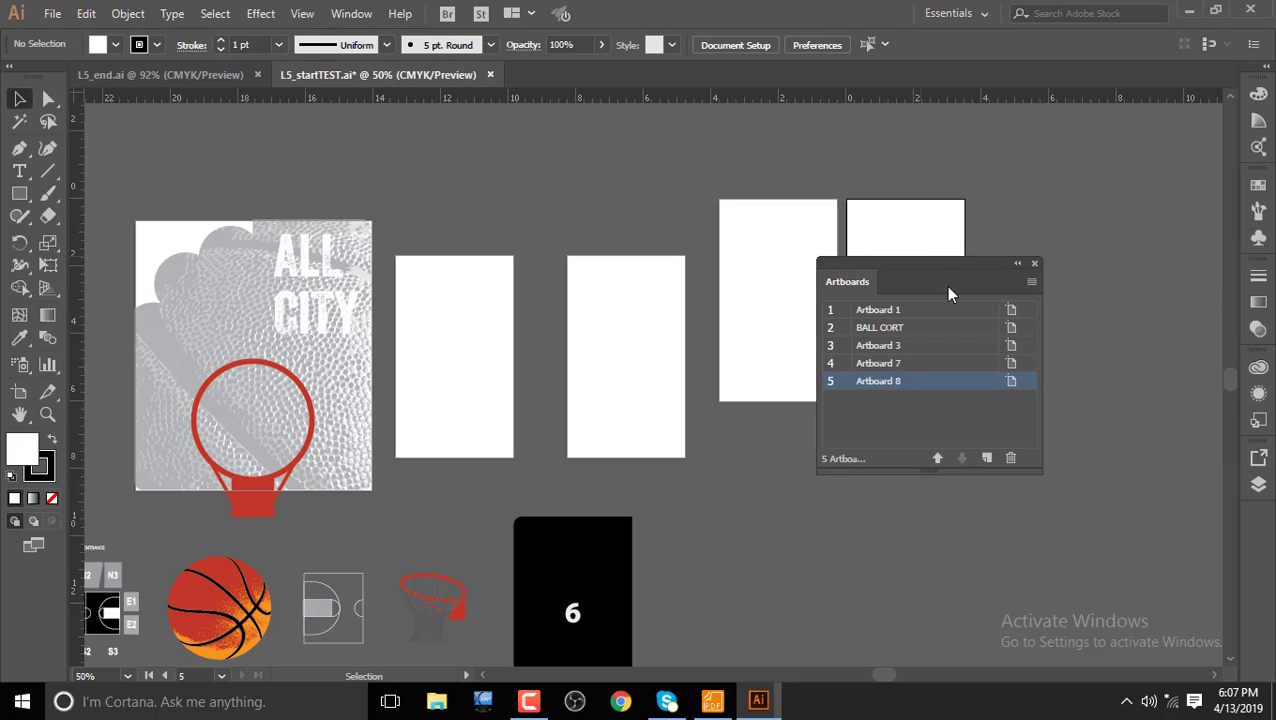
drag(919, 267, 819, 366)
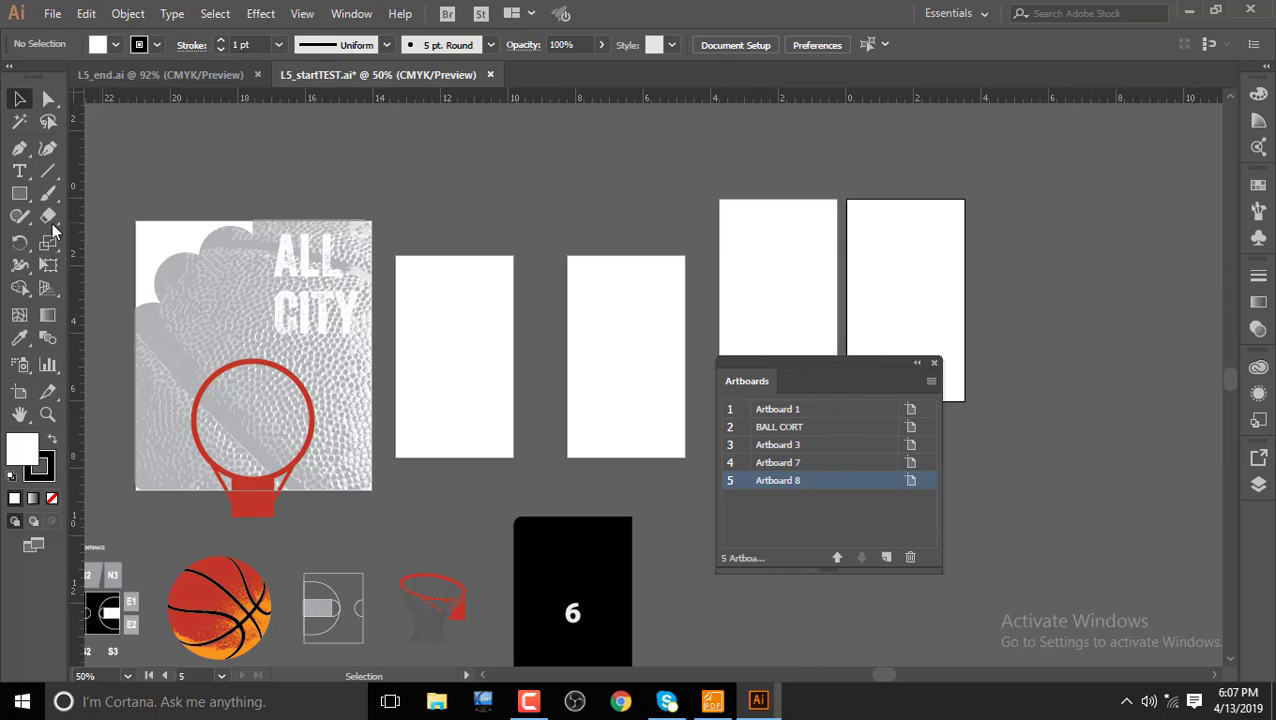
Step: Duplicate Artboard 8 as Artboard 8 copy, then try Delete Empty Artboards and undo it
click(931, 381)
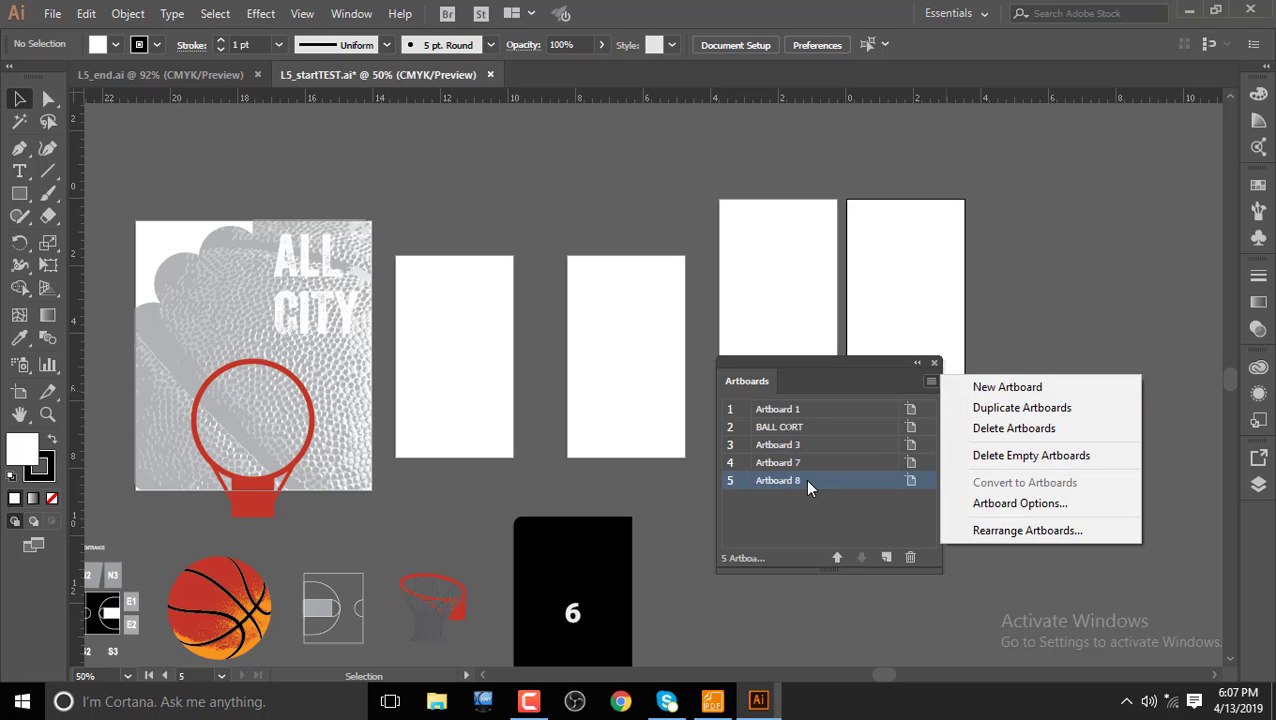
click(1032, 412)
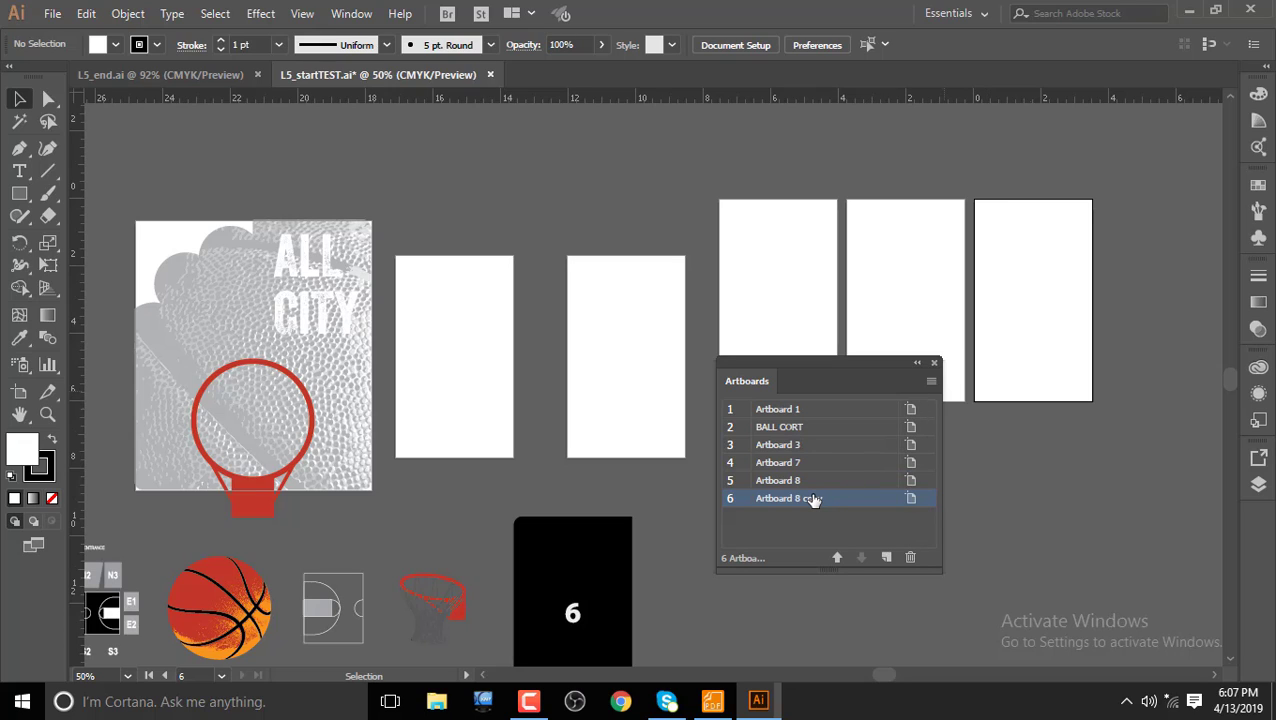
click(931, 381)
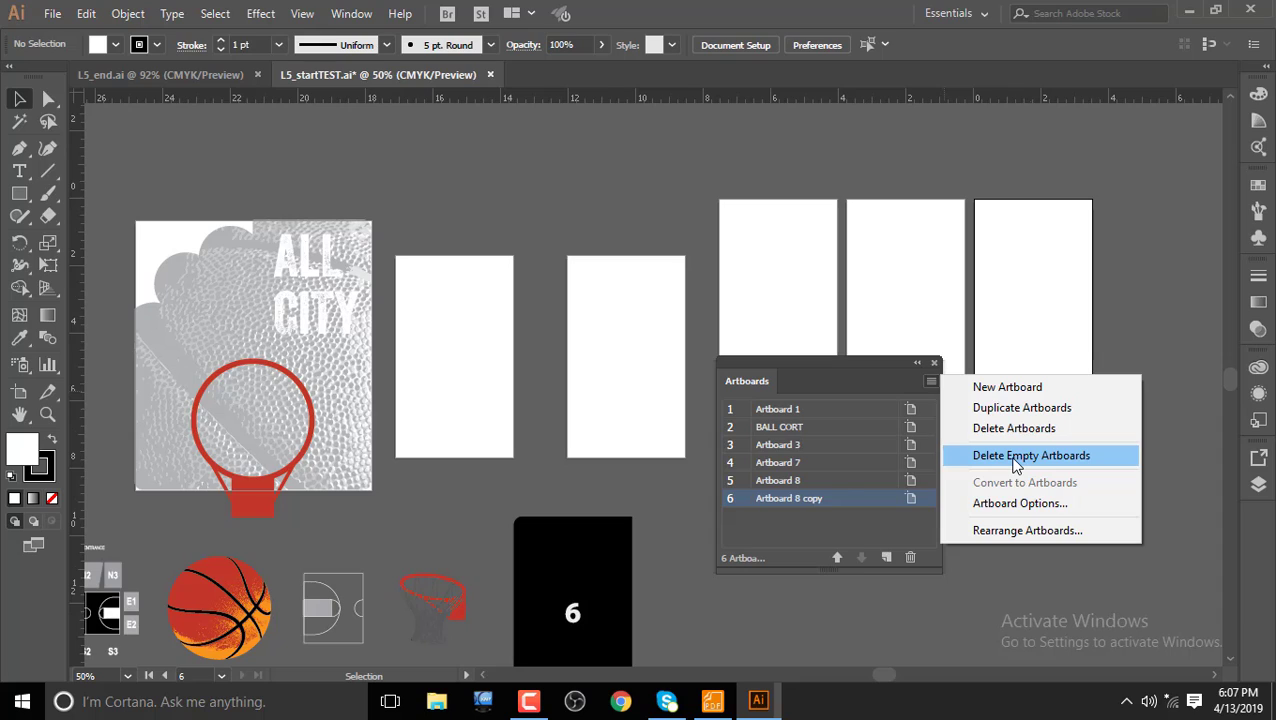
click(1015, 458)
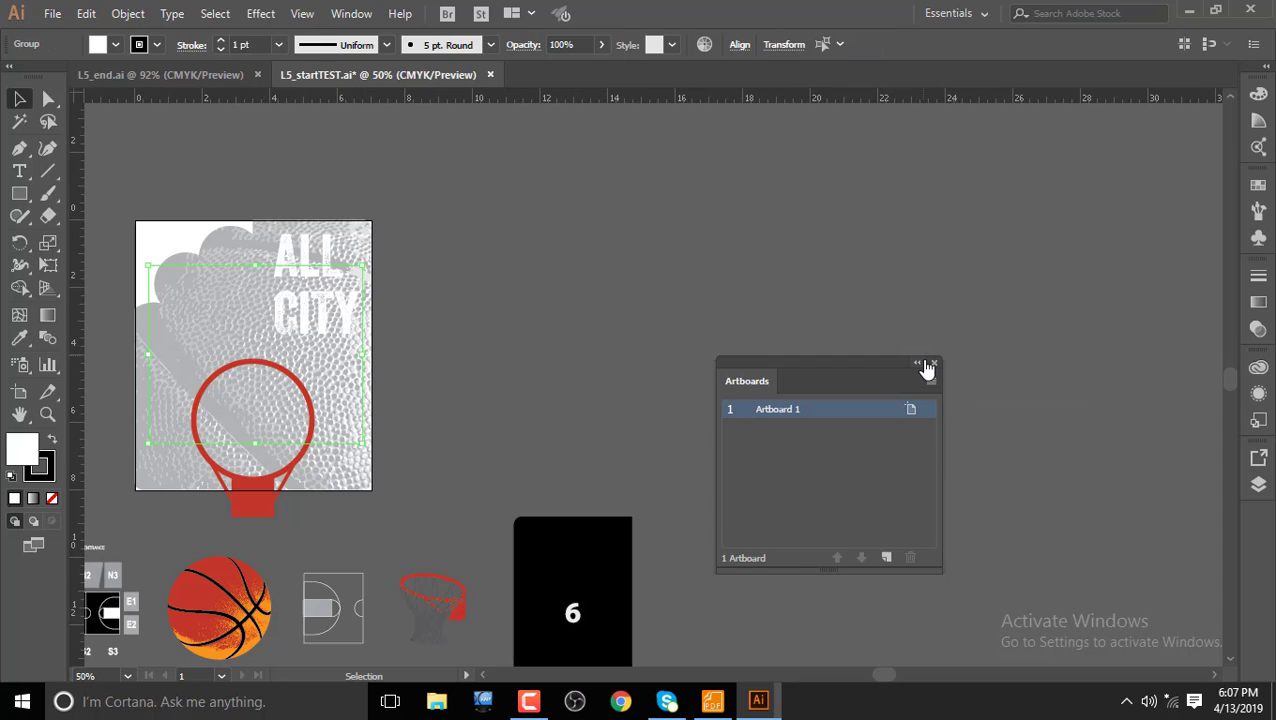
key(ctrl+z)
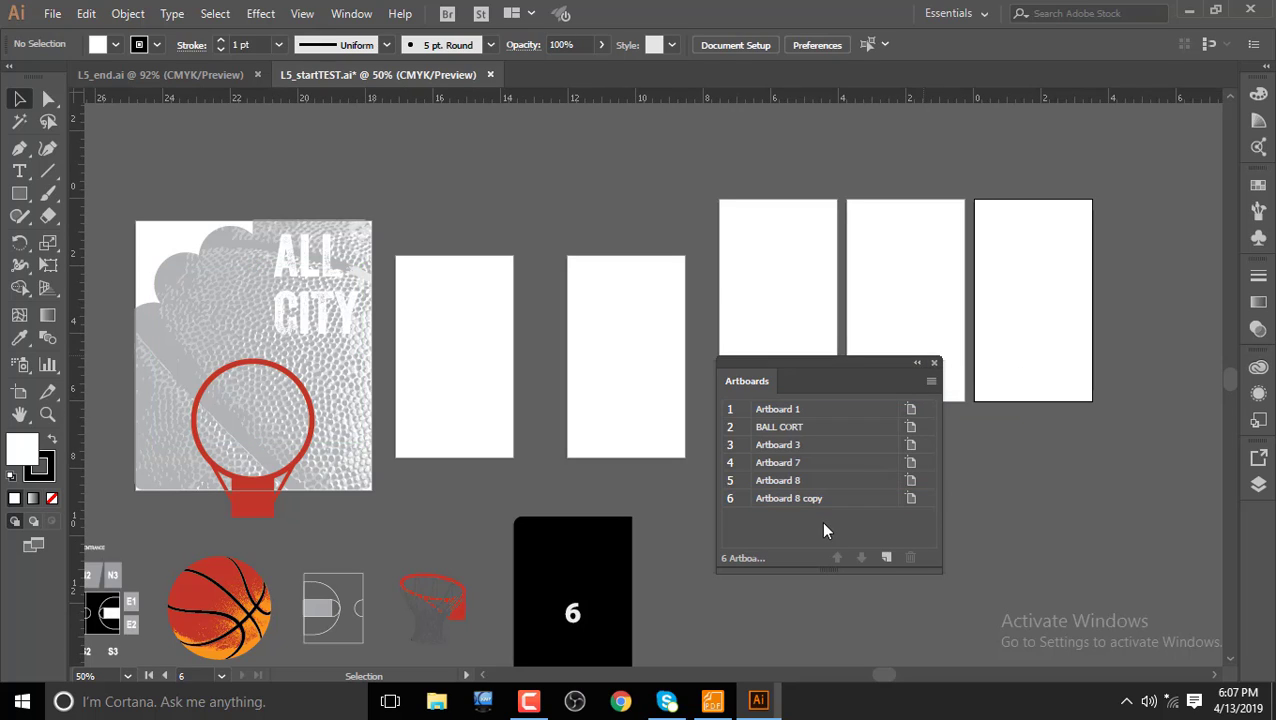
Step: Delete Artboard 7, Artboard 8 and Artboard 8 copy from the Artboards panel
drag(824, 530, 818, 468)
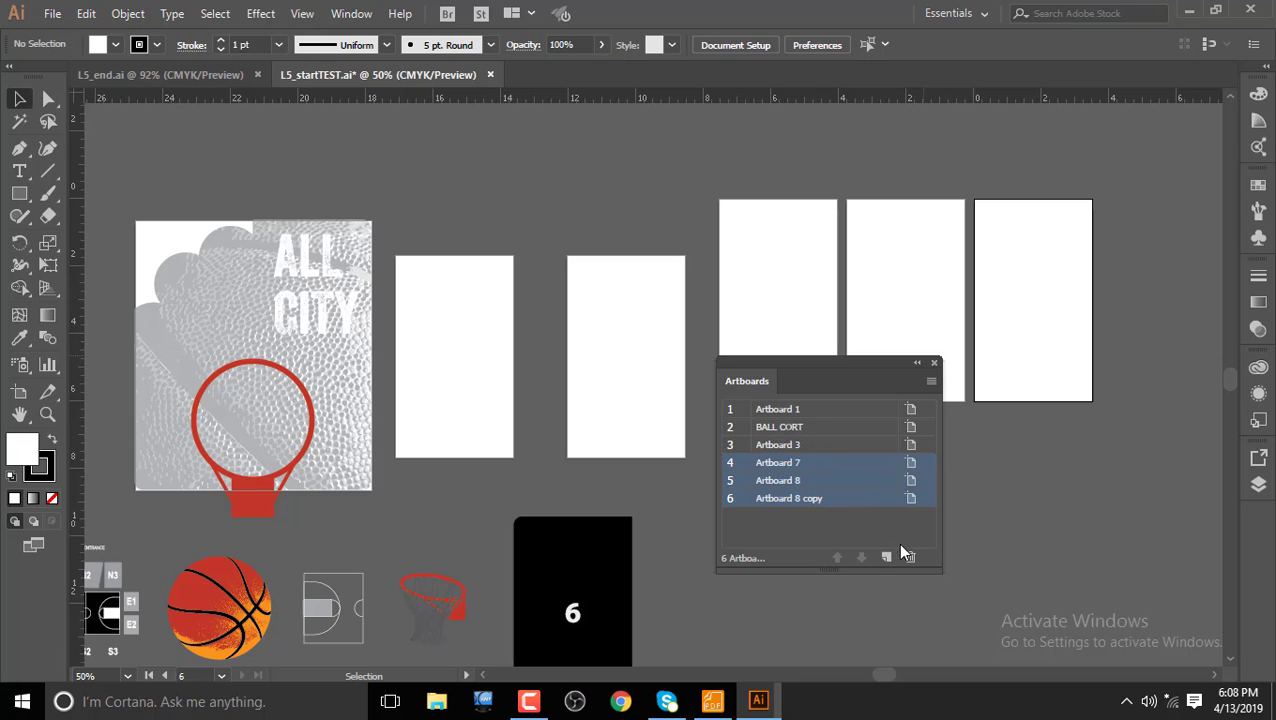
click(909, 558)
click(806, 430)
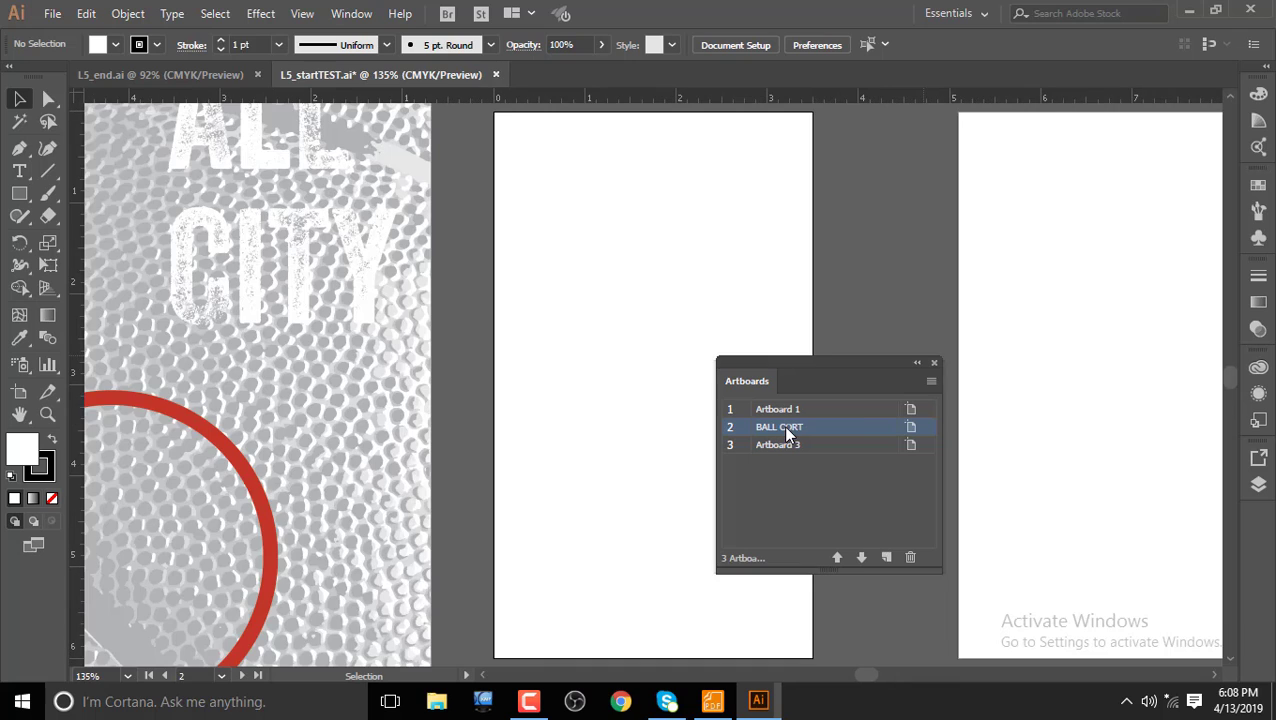
Step: Rename BALL CORT to 'Artboard 2' by reusing Artboard 1's name and changing the number
double_click(786, 428)
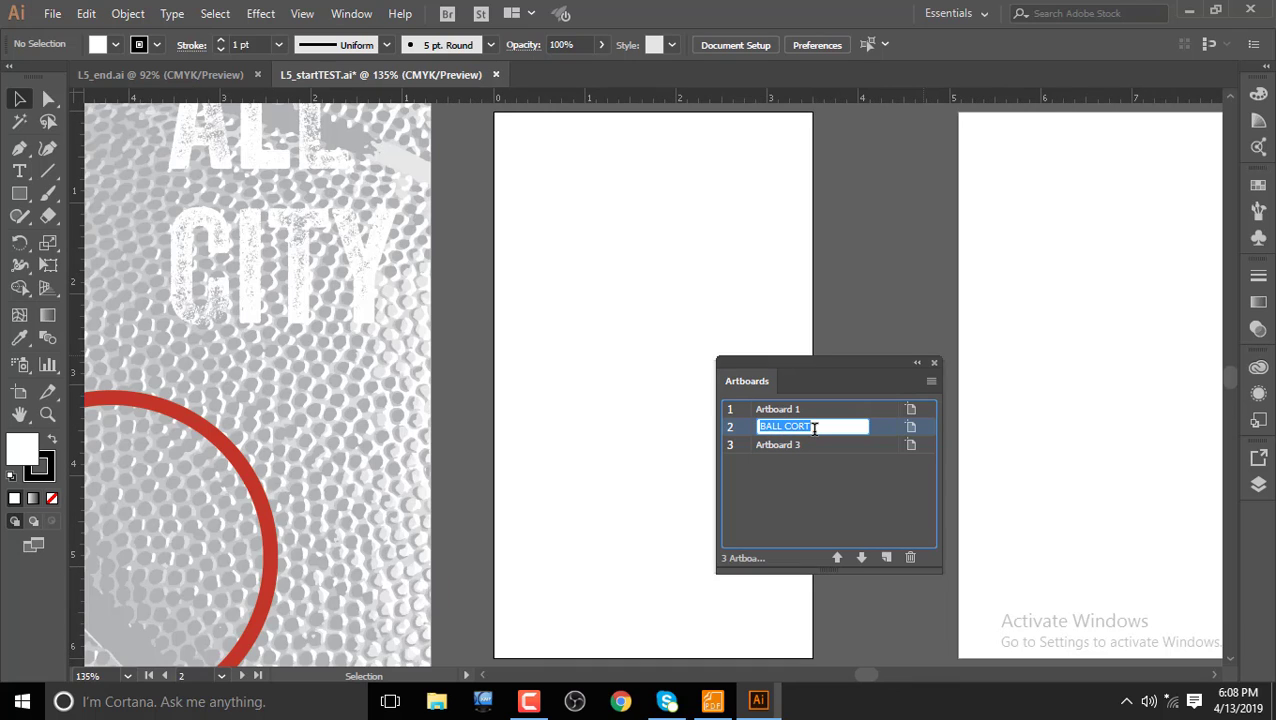
double_click(787, 408)
key(ctrl+c)
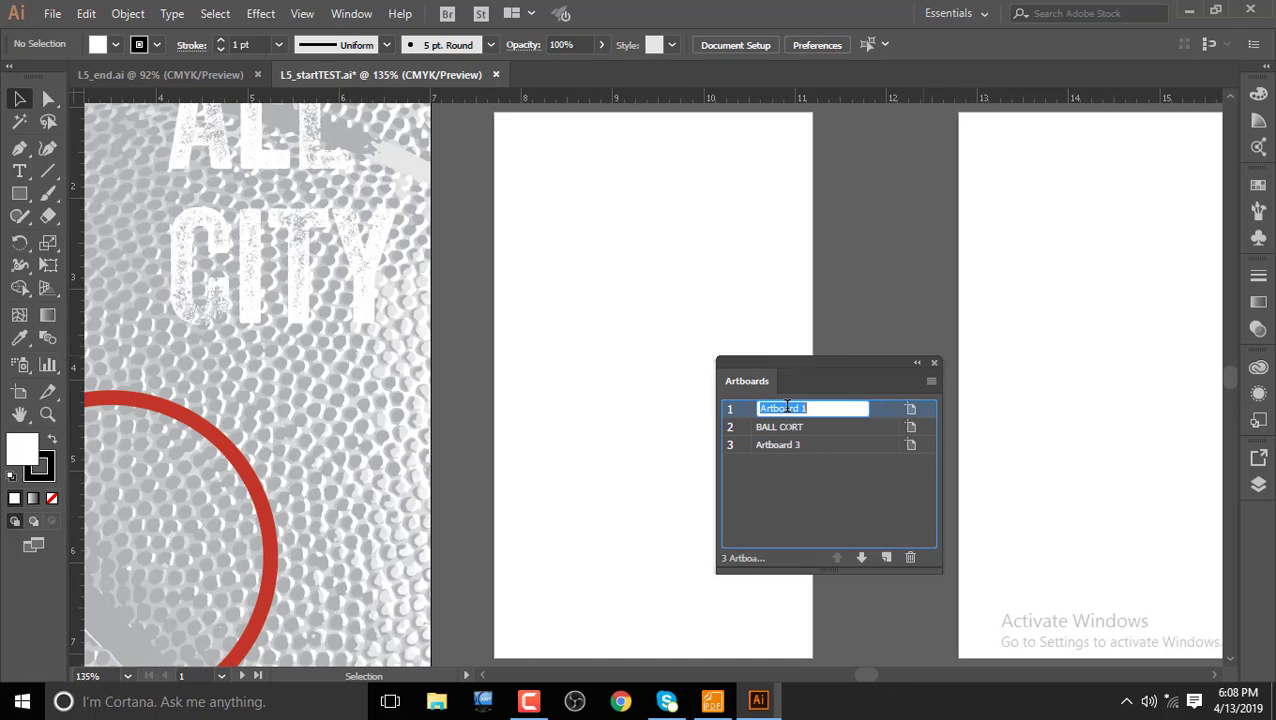
right_click(787, 408)
click(826, 466)
click(797, 428)
double_click(797, 428)
right_click(794, 428)
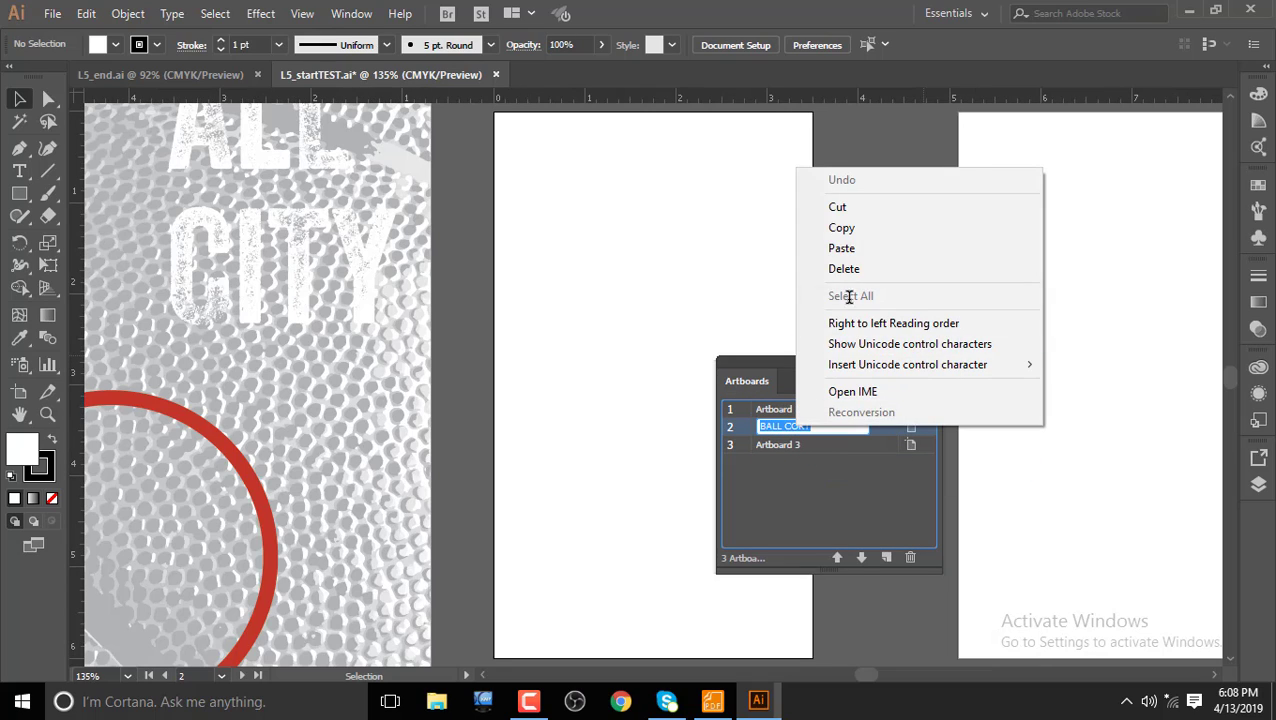
click(849, 254)
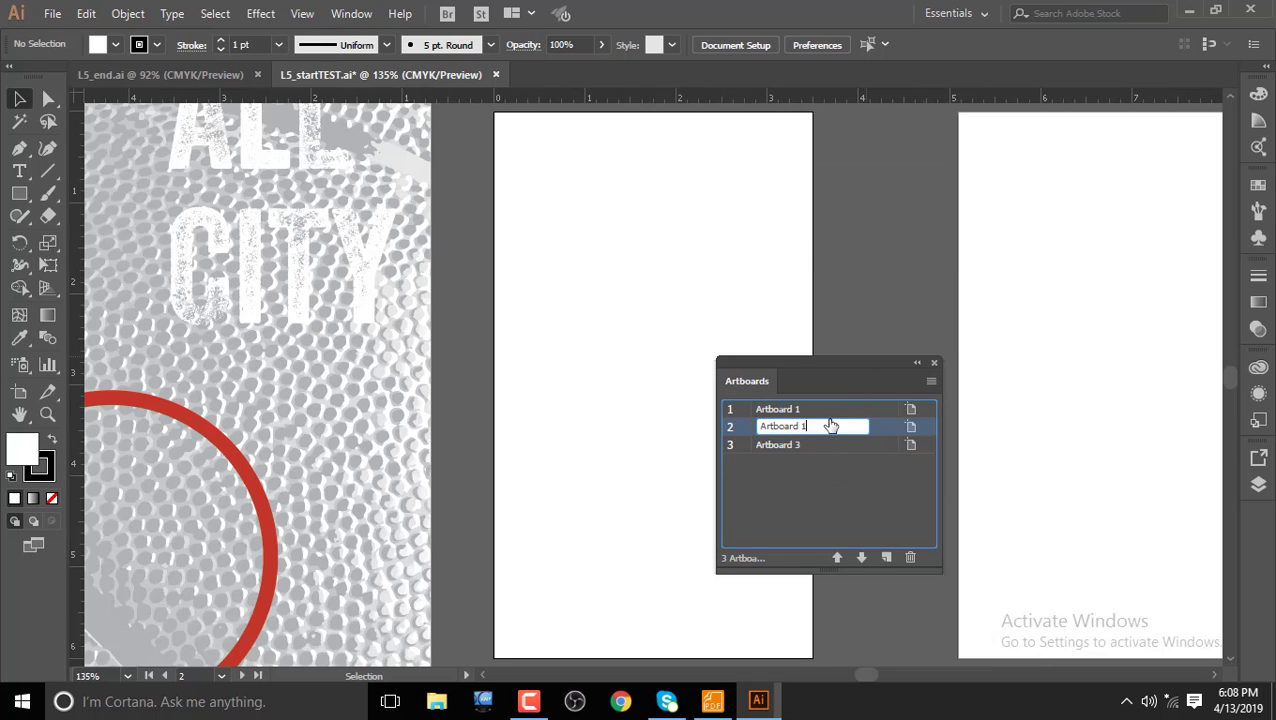
text(2)
click(849, 476)
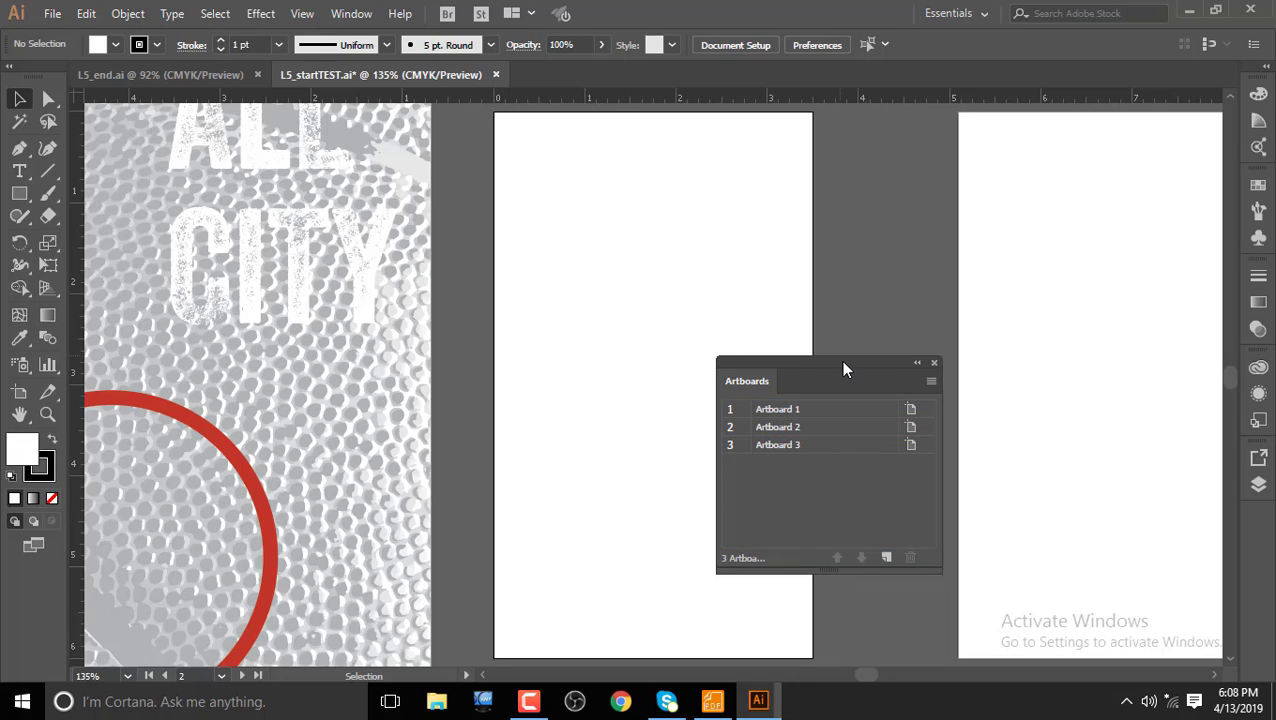
Step: Draw a new artboard, Artboard 9 (3.5 by 5.39 in), right of Artboard 3
drag(842, 362, 940, 384)
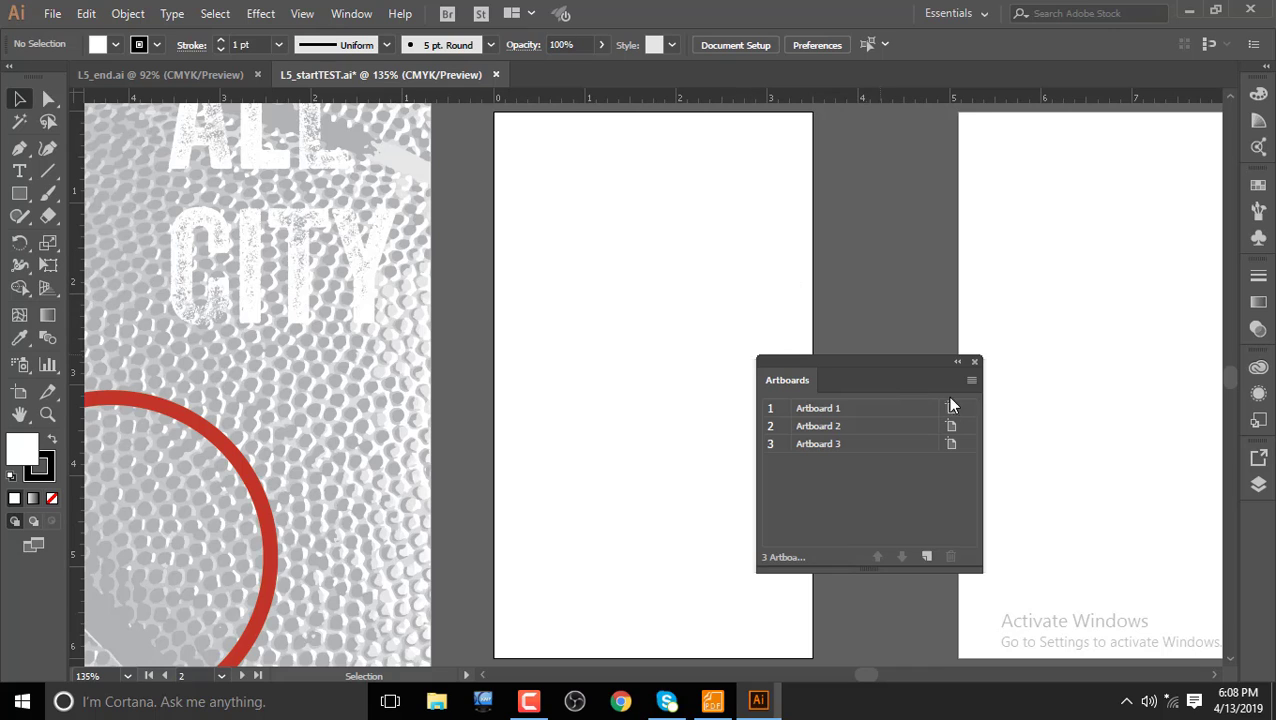
drag(921, 368, 854, 367)
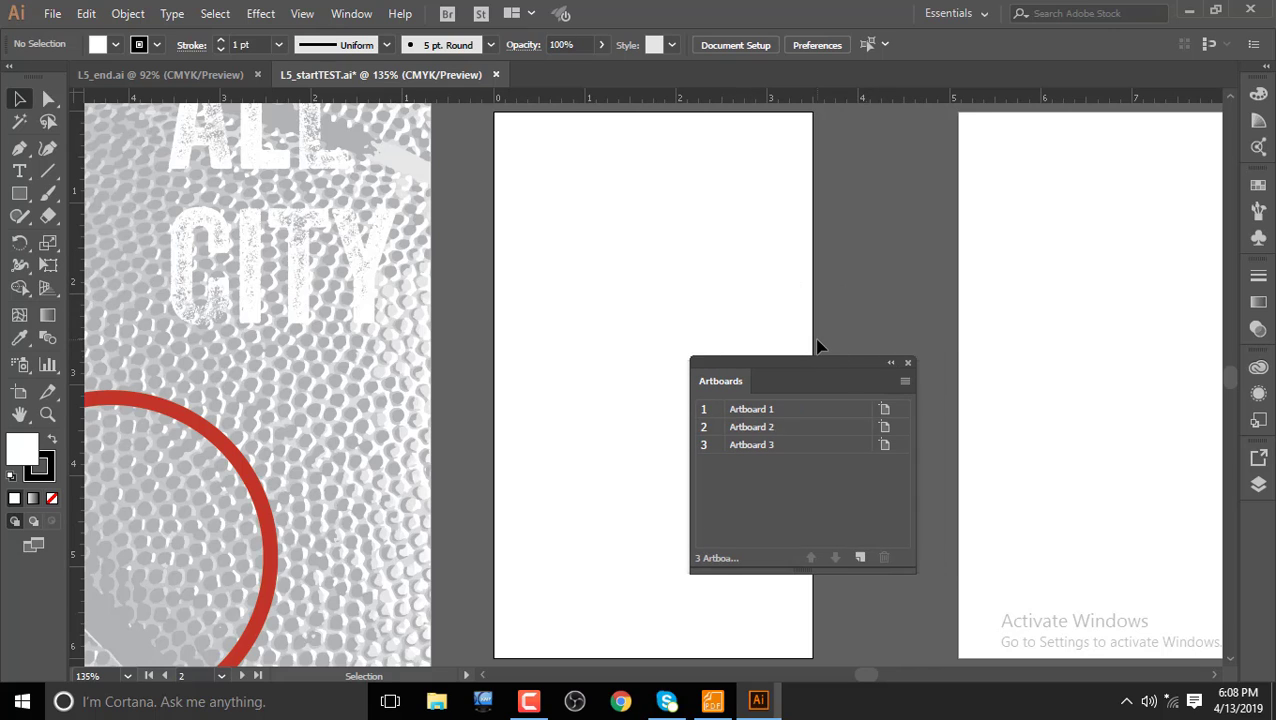
key(ctrl+minus)
key(ctrl+minus)
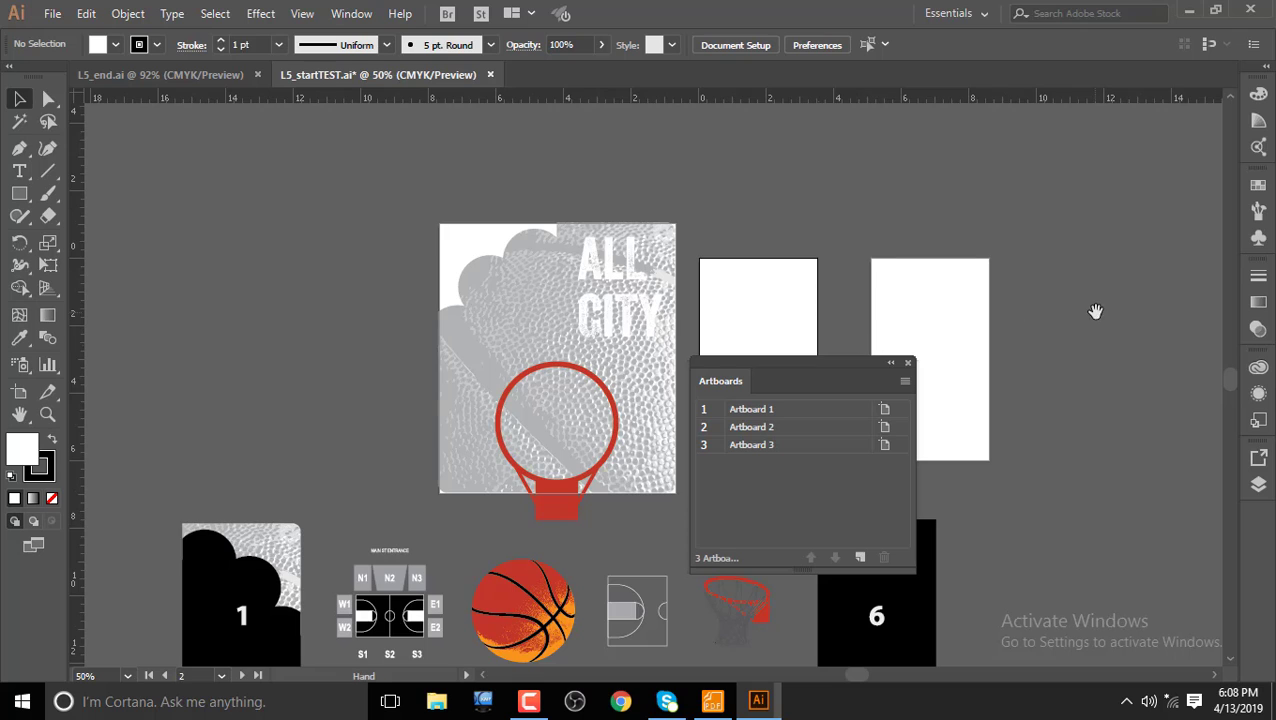
mouse_move(1094, 307)
mouse_down()
mouse_move(719, 269)
mouse_move(571, 291)
mouse_up()
drag(826, 365, 976, 364)
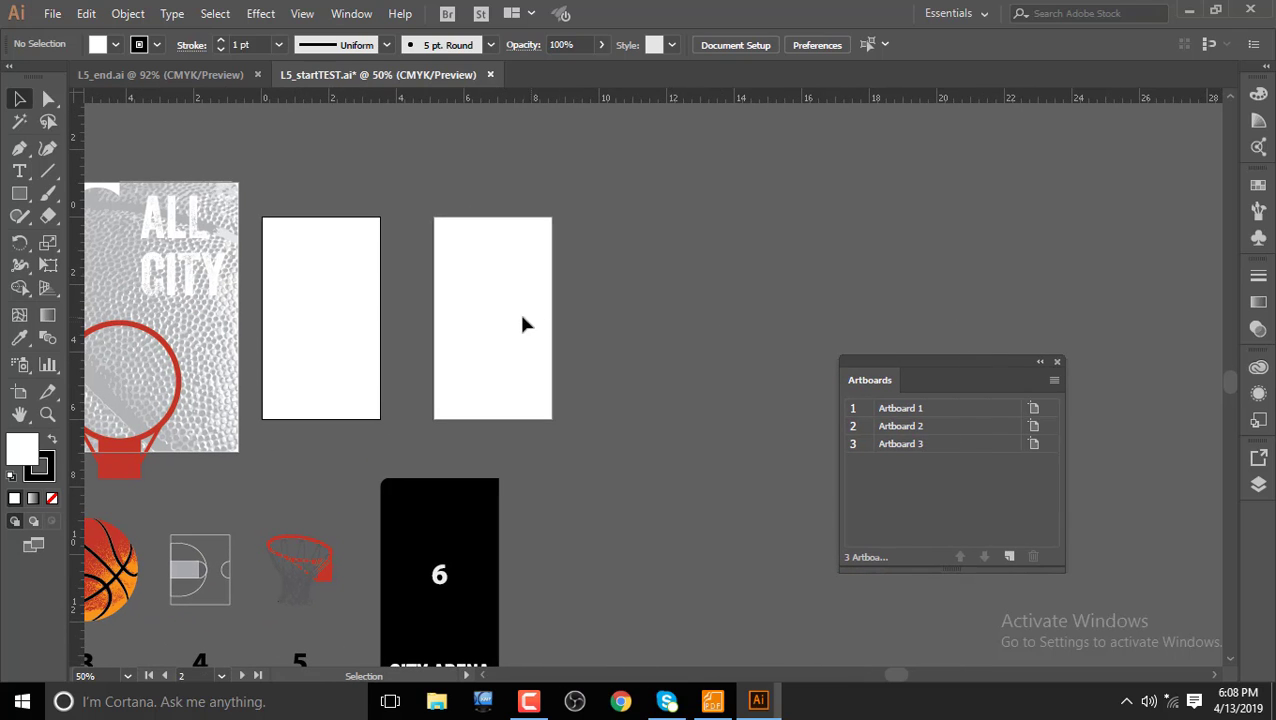
click(19, 392)
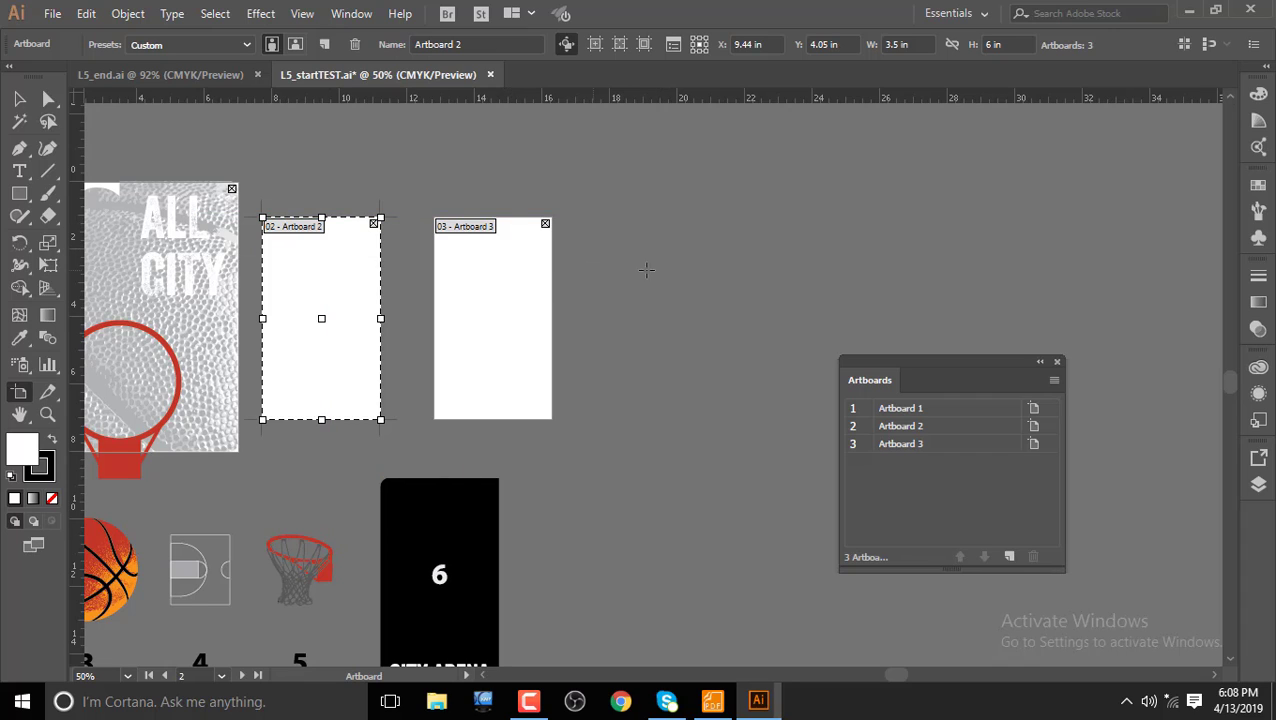
drag(665, 209, 784, 392)
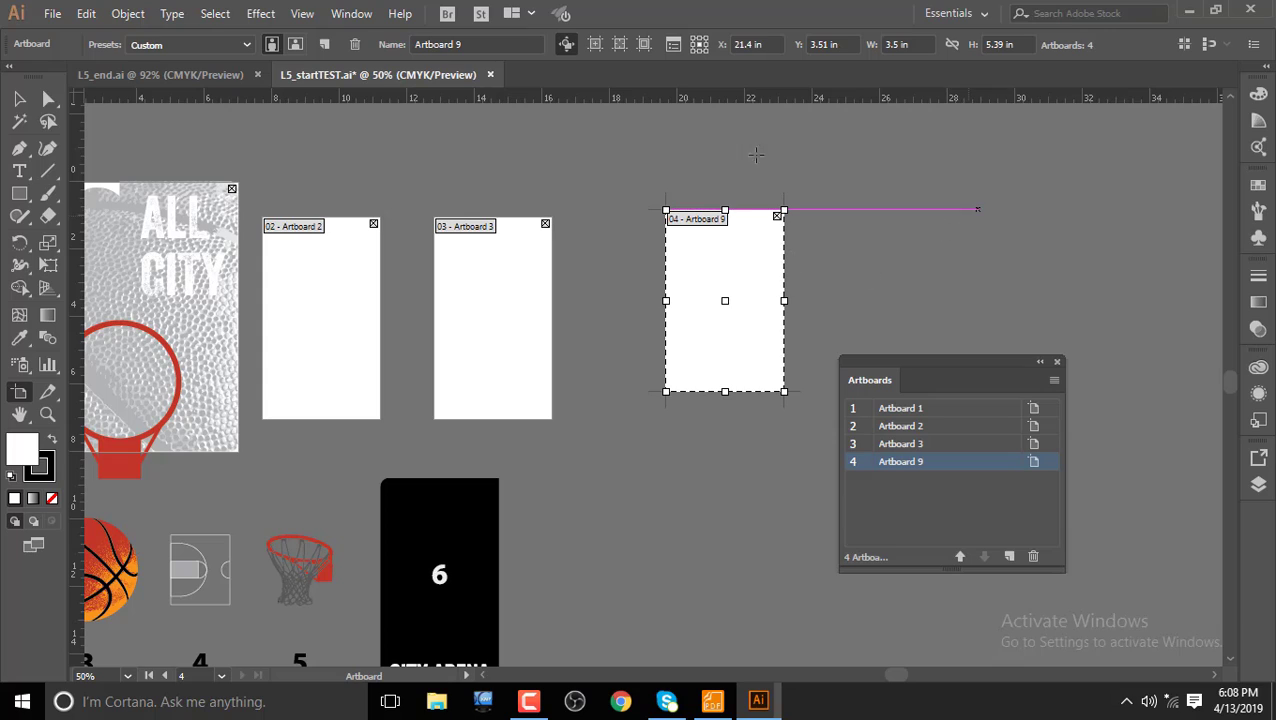
Step: Turn on center mark, cross hairs and video safe areas for Artboard 9, viewed at 150%
click(594, 45)
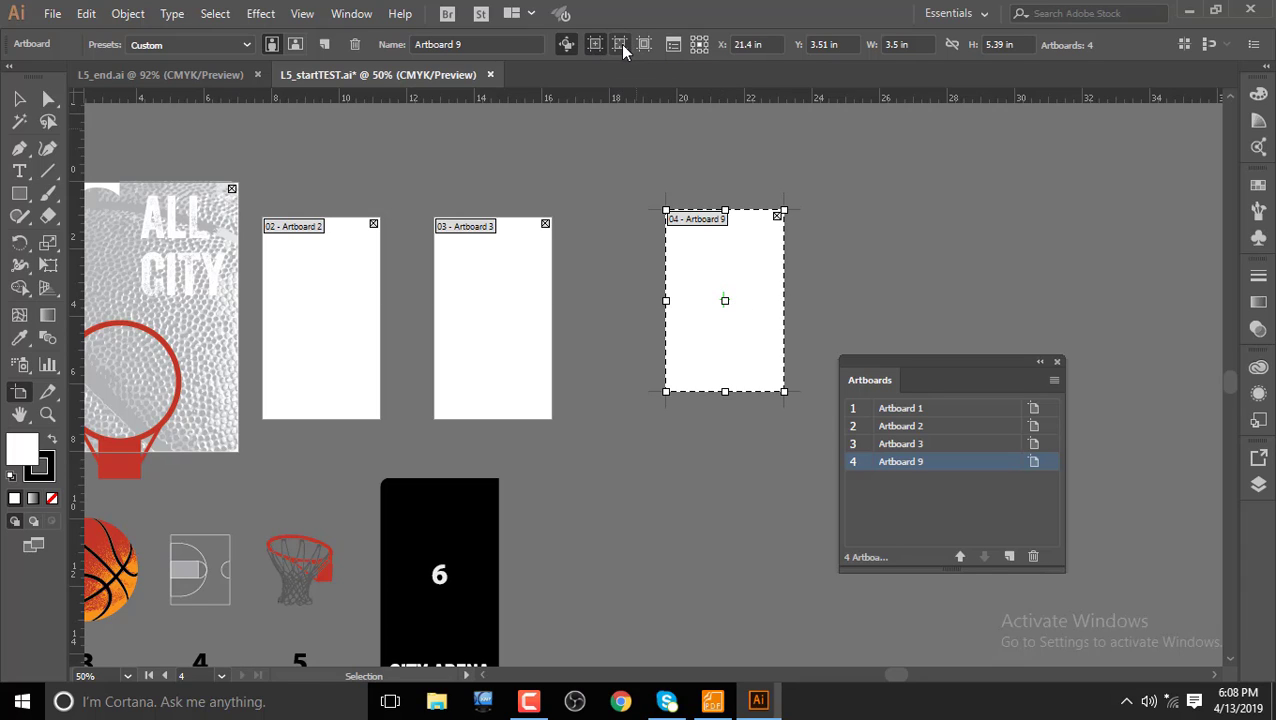
click(622, 45)
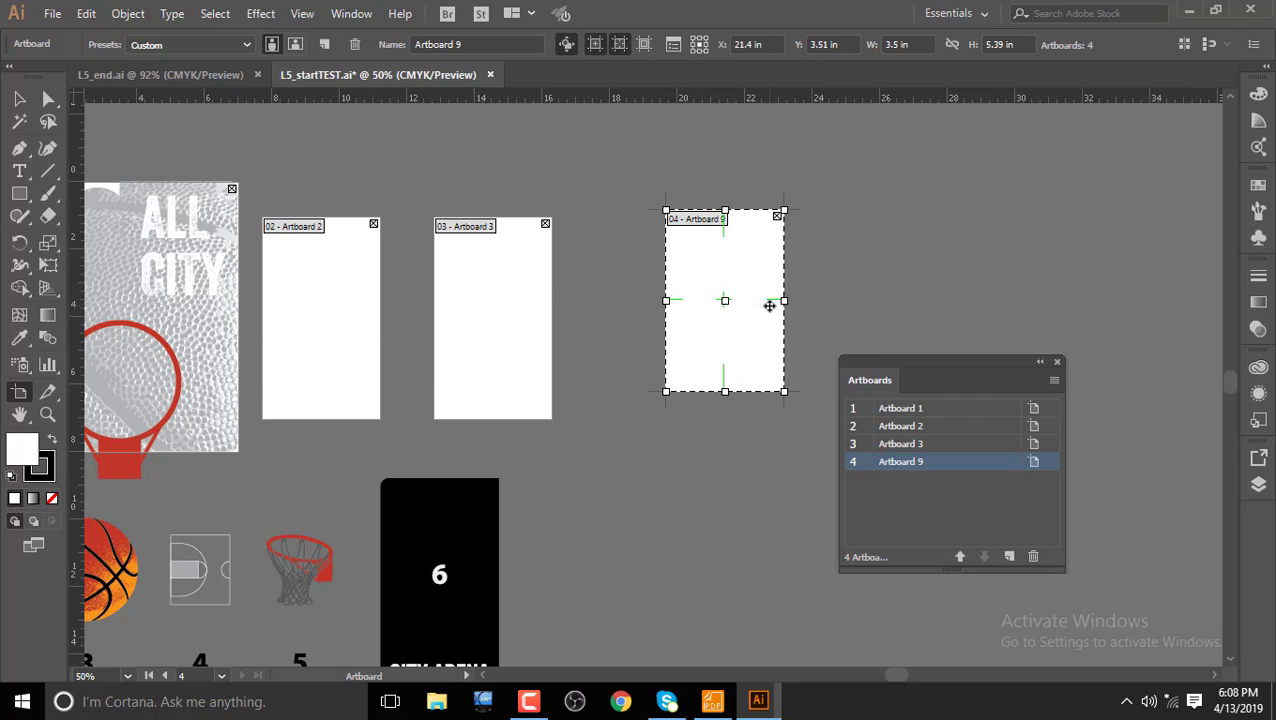
click(646, 50)
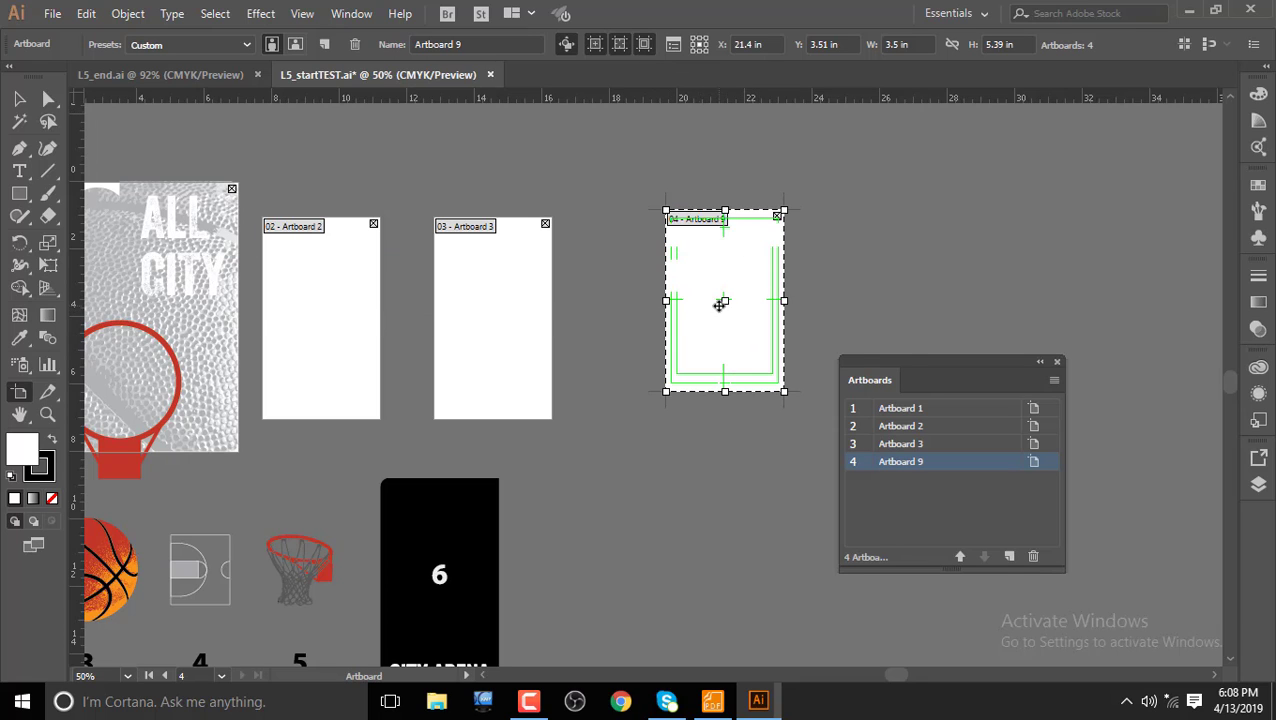
scroll(720, 304, up, 3)
mouse_move(754, 195)
mouse_down()
mouse_move(660, 306)
mouse_move(676, 328)
mouse_up()
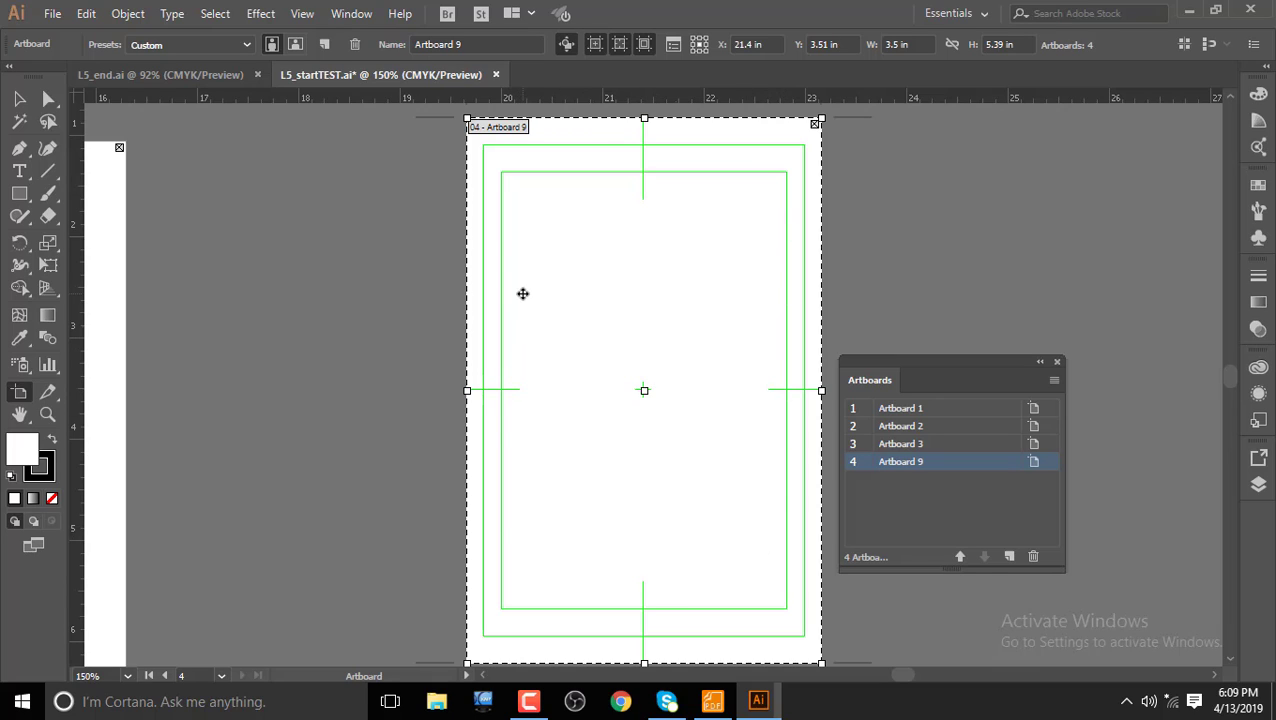
Step: In Artboard 9's options, toggle the center mark, cross hairs and video safe-area checkboxes off and on
click(669, 50)
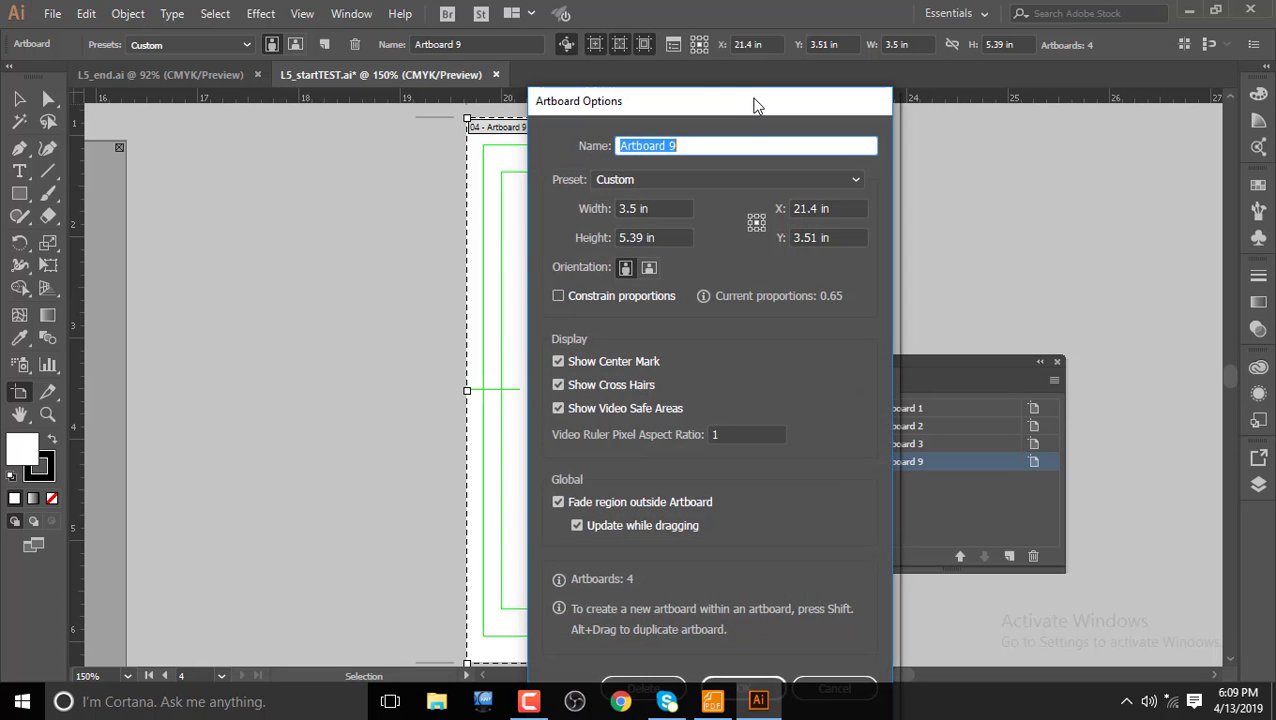
mouse_move(755, 105)
mouse_down()
mouse_move(809, 105)
mouse_move(374, 36)
mouse_up()
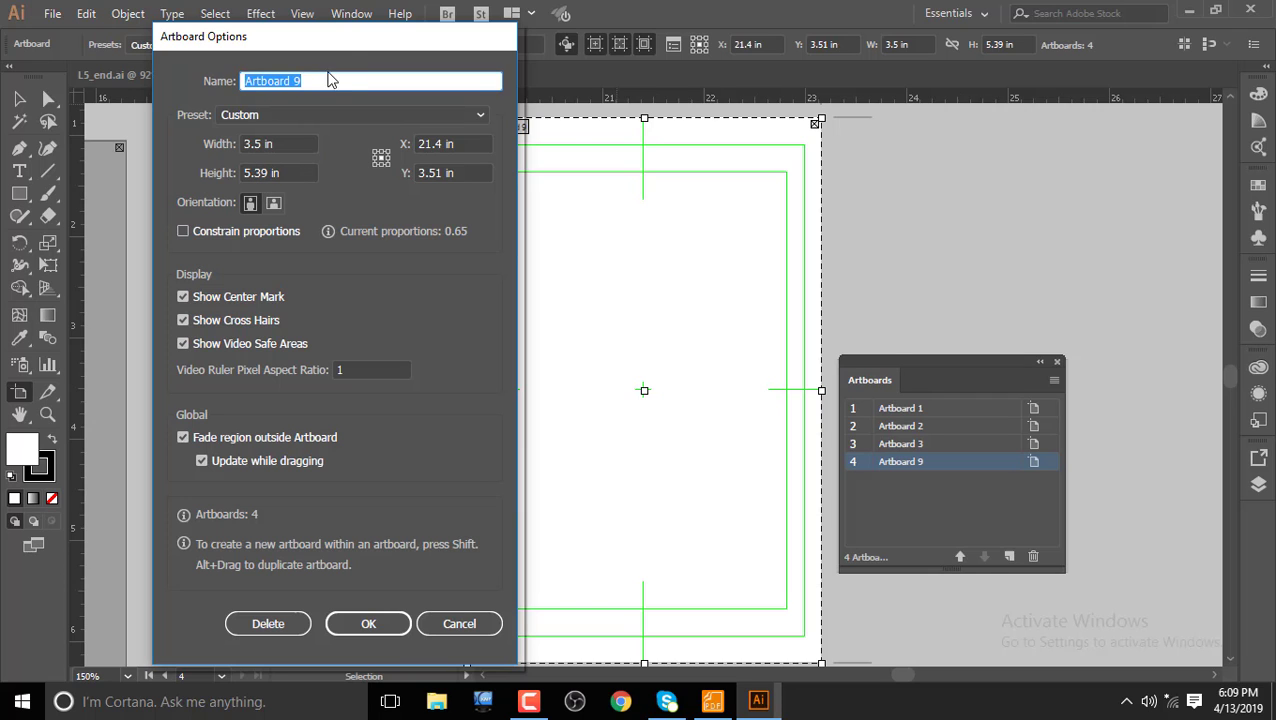
mouse_move(354, 34)
mouse_down()
mouse_move(1062, 62)
mouse_move(1104, 79)
mouse_up()
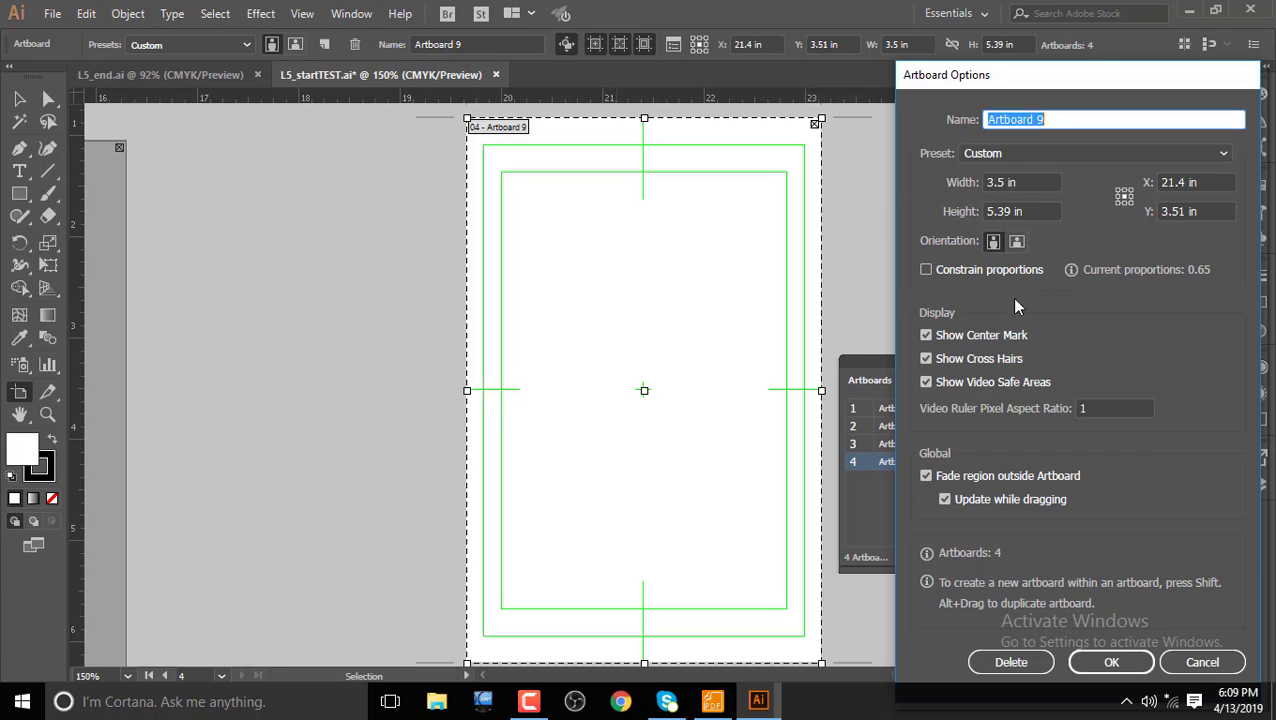
click(948, 337)
click(948, 358)
click(949, 380)
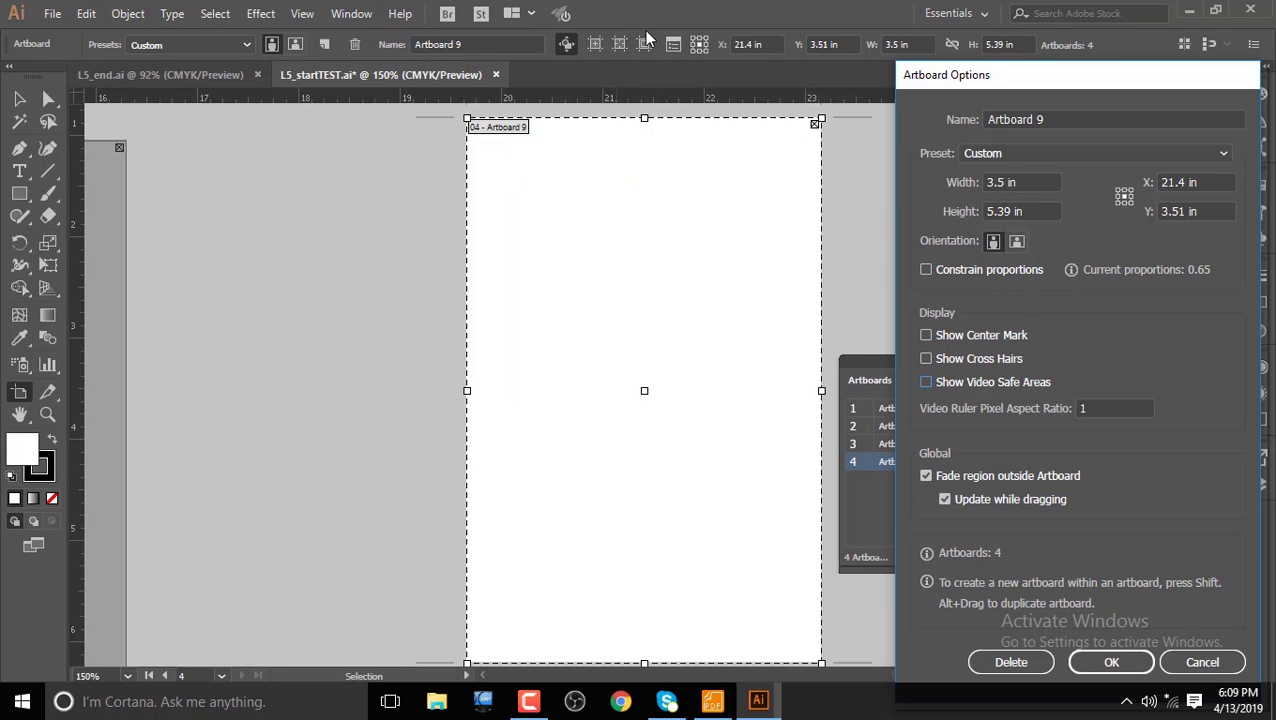
click(952, 337)
click(963, 358)
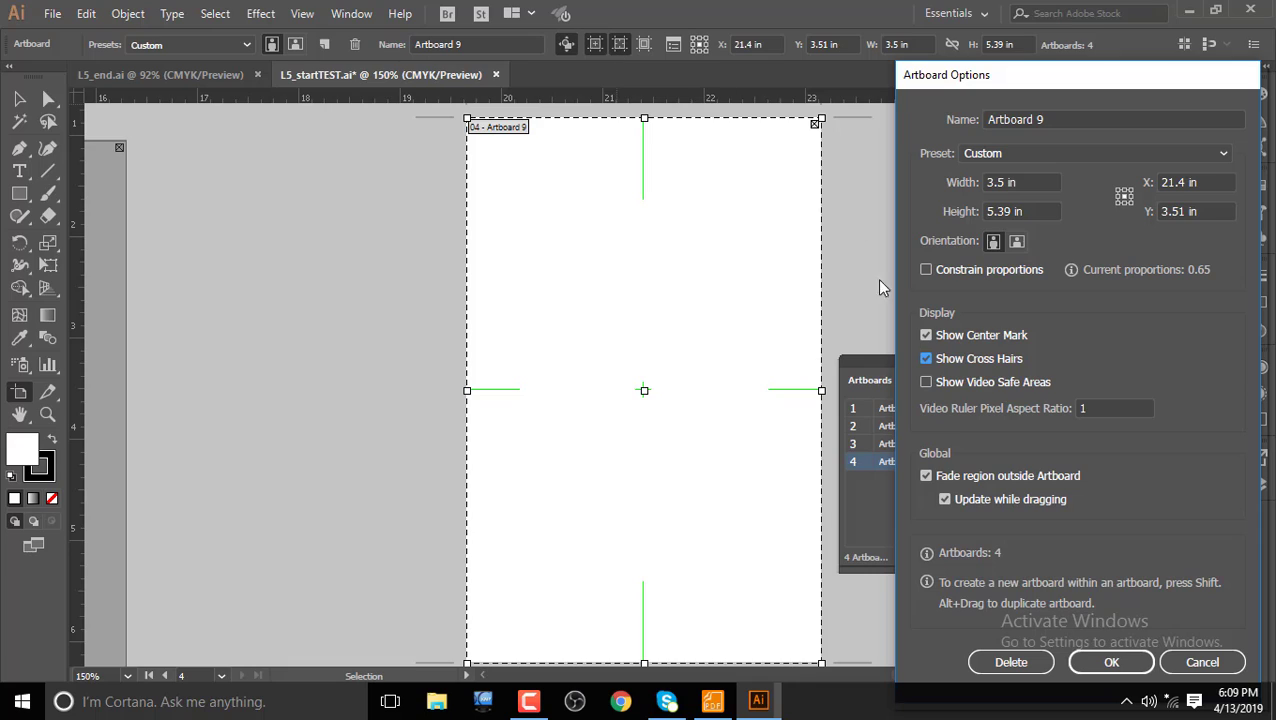
click(954, 381)
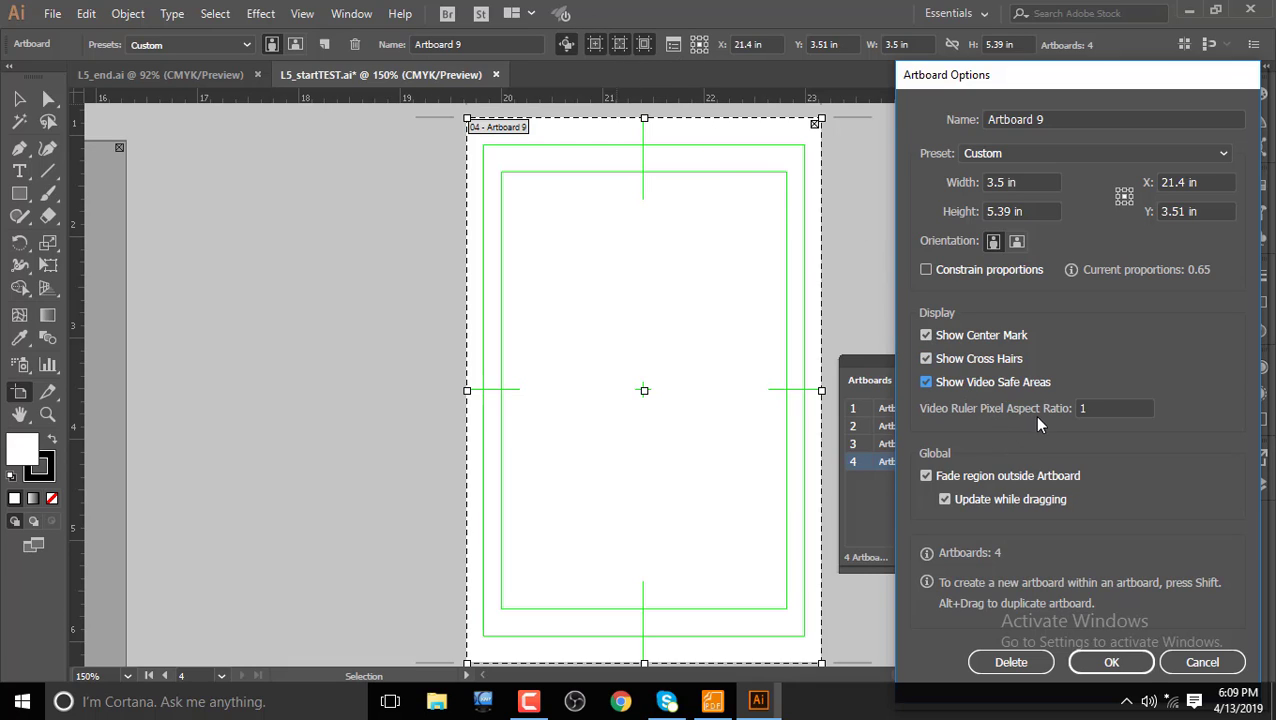
Step: Change the video ruler pixel aspect ratio to 3 and apply the options
click(1090, 410)
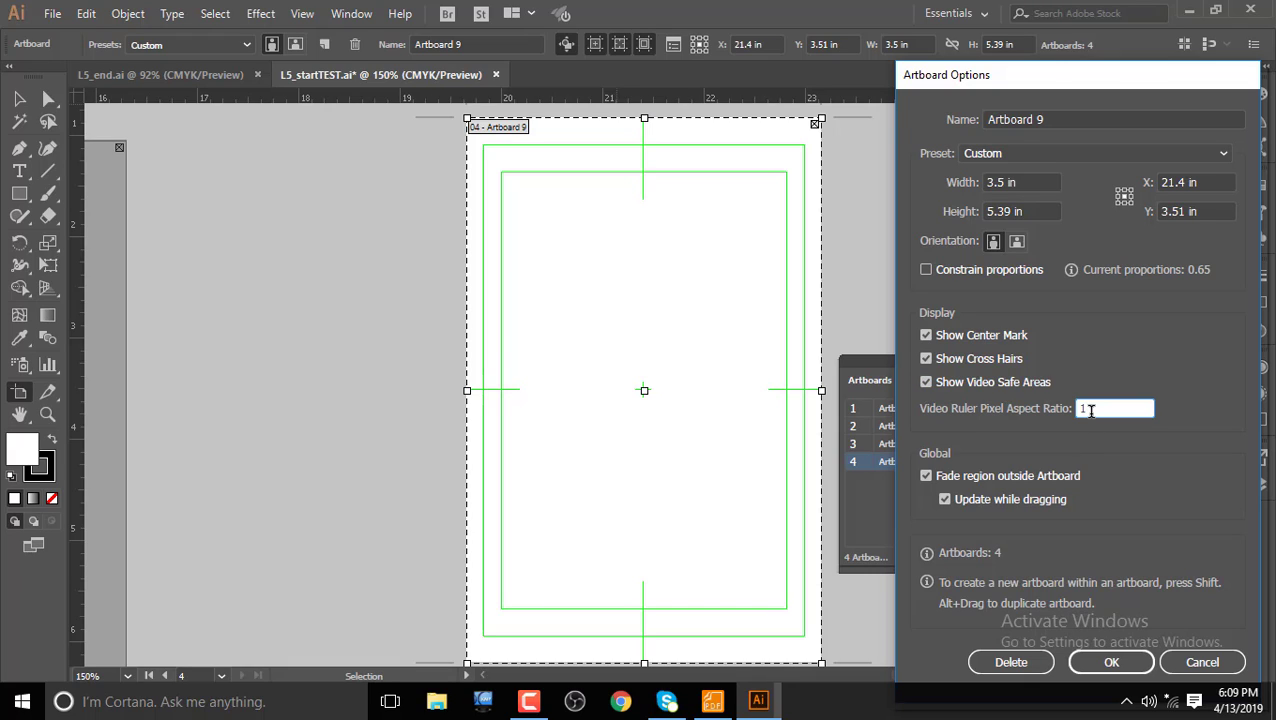
key(BackSpace)
text(2)
drag(1100, 408, 1064, 407)
text(3)
key(Return)
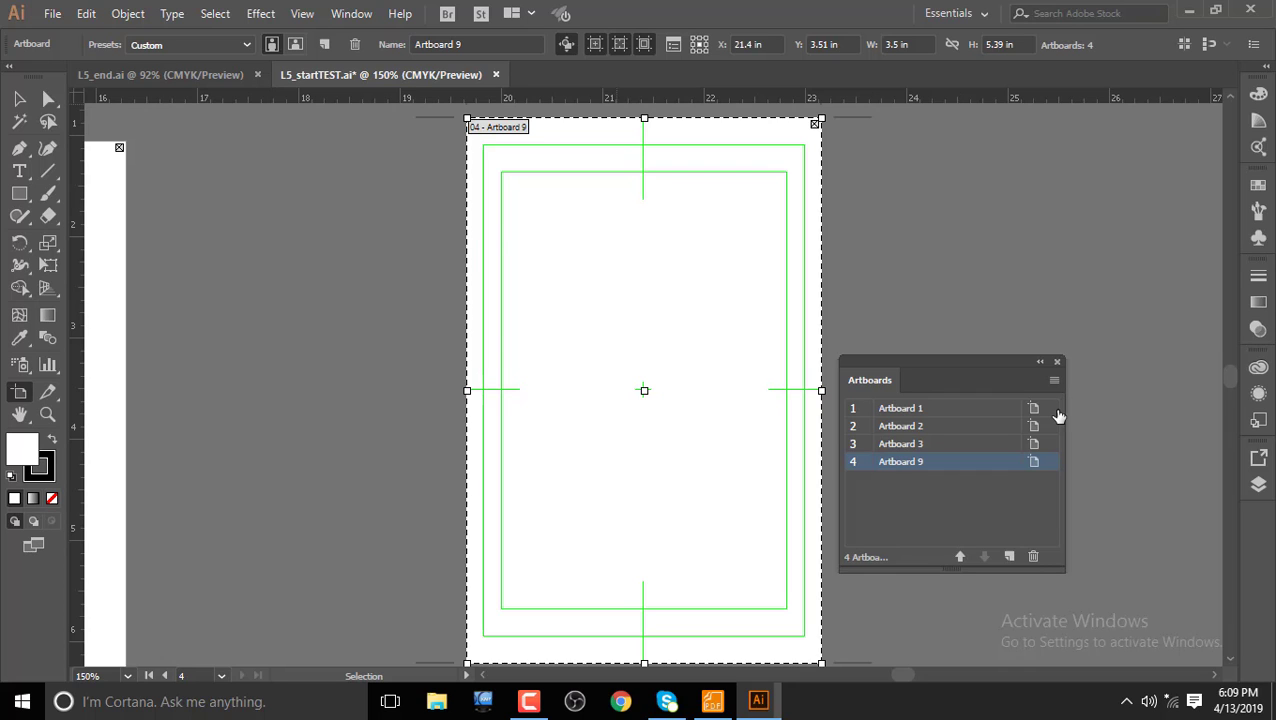
Step: Reset the pixel aspect ratio to 1, then hide Artboard 9's marks and safe-area guides
click(677, 46)
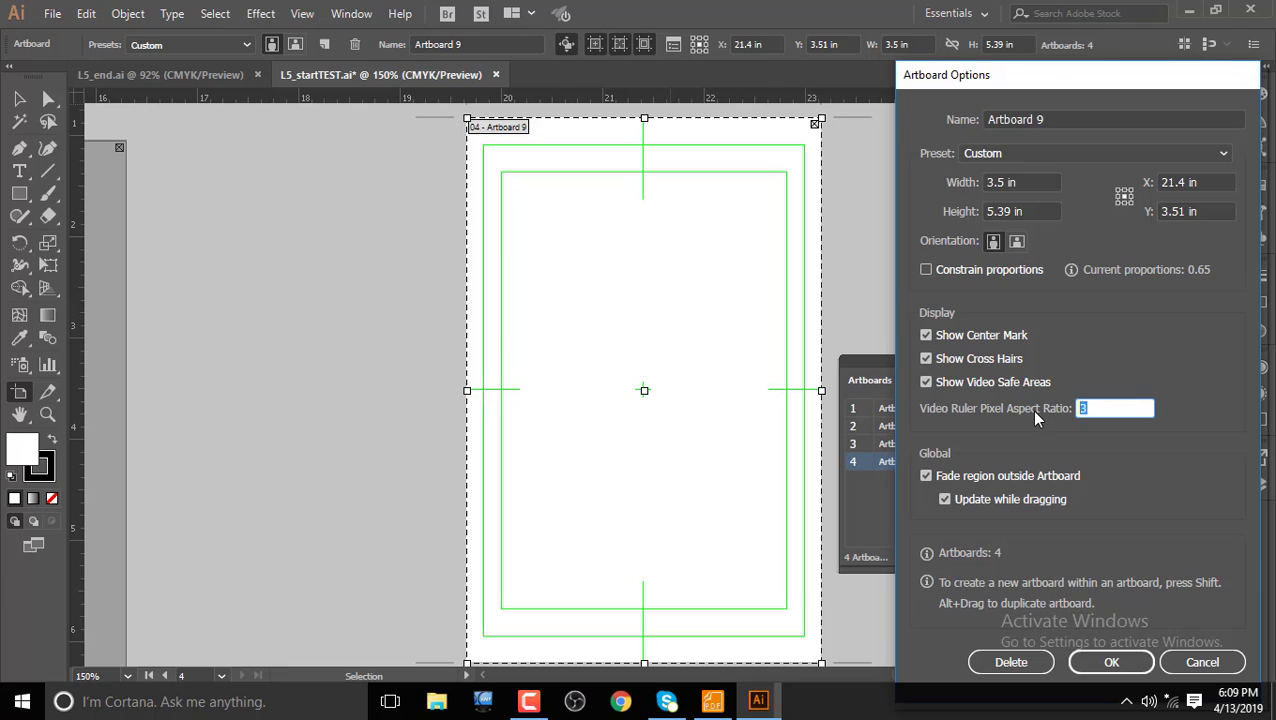
text(1)
click(1111, 662)
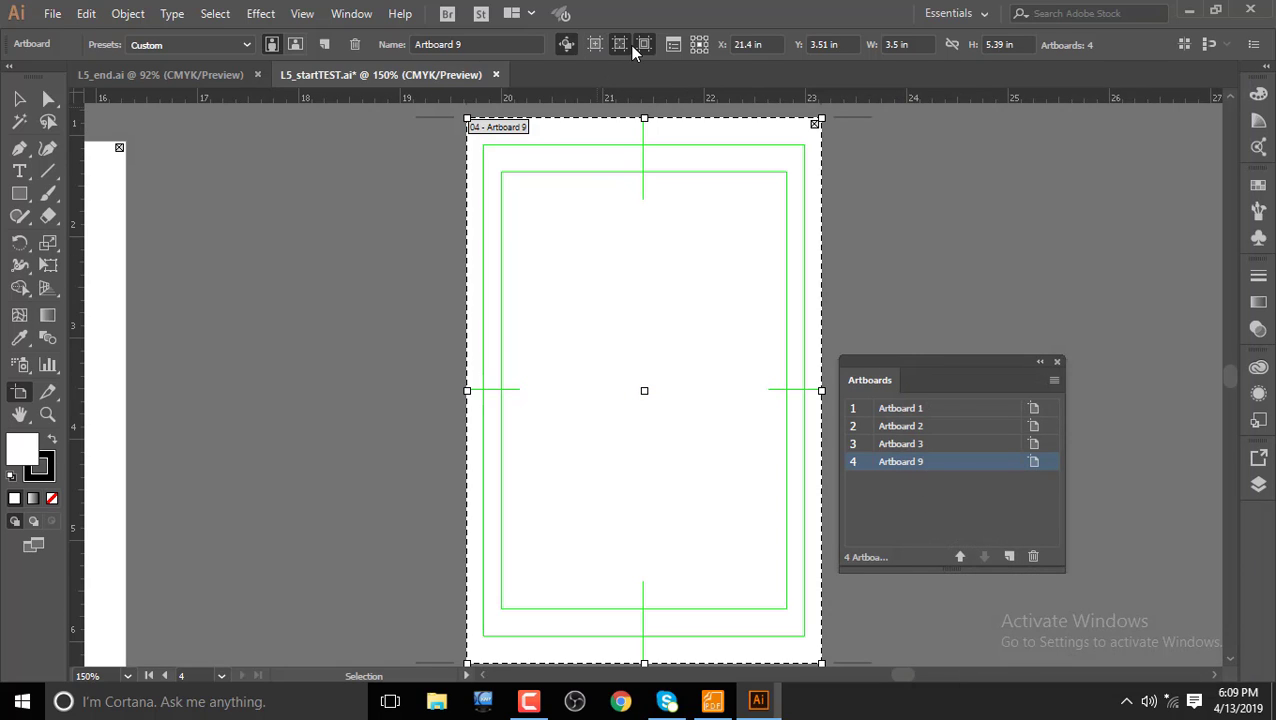
click(640, 45)
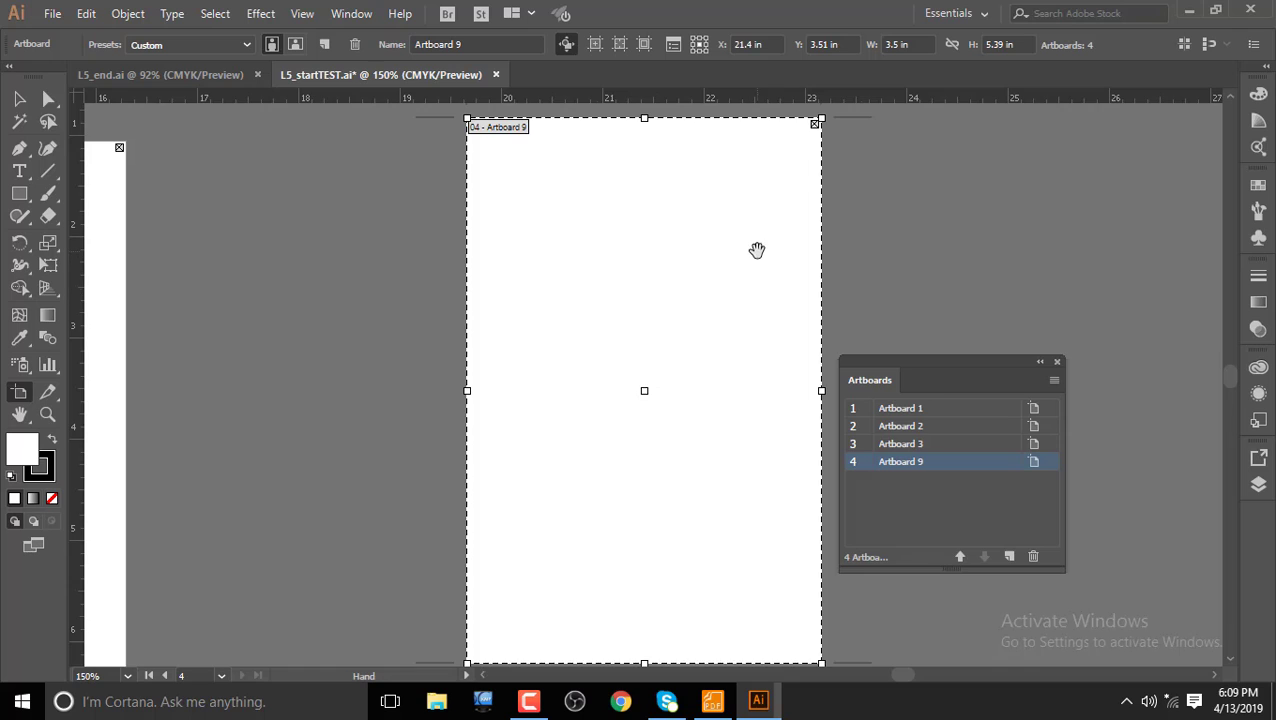
Step: Pan the canvas to show the space beside Artboard 9
mouse_move(758, 251)
mouse_down()
mouse_move(647, 278)
mouse_move(572, 251)
mouse_up()
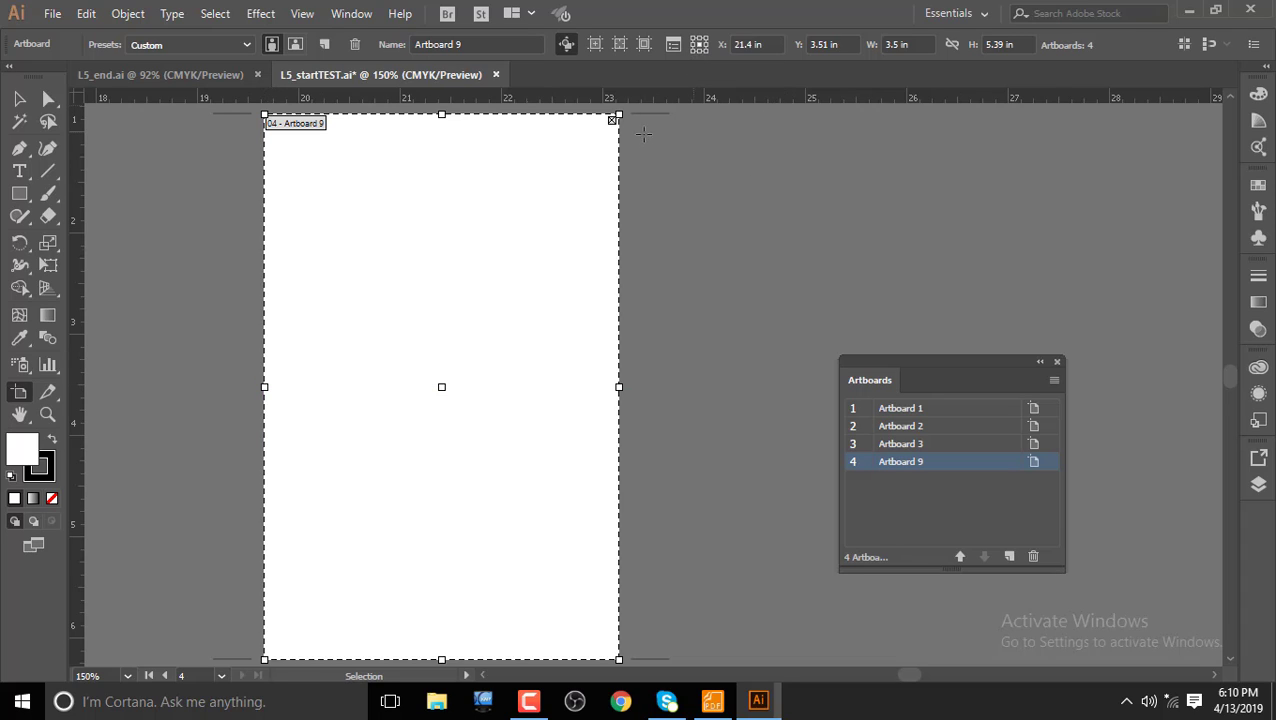
click(692, 44)
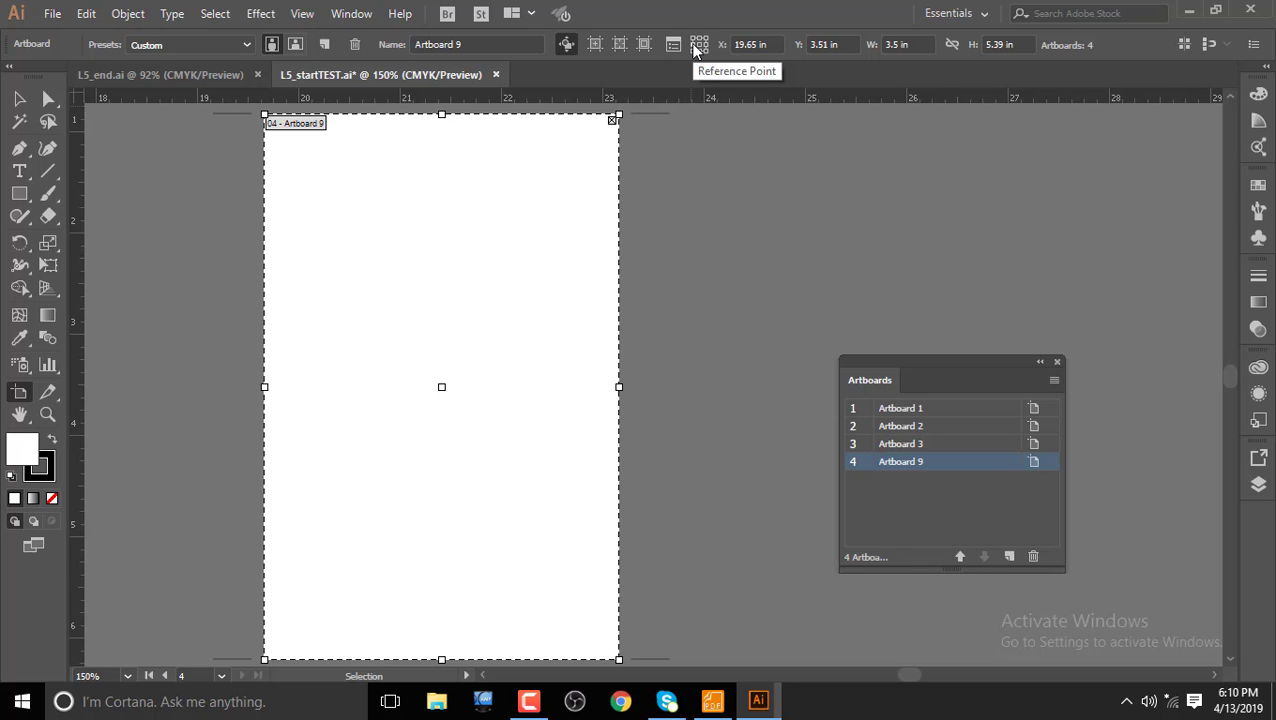
drag(705, 162, 1056, 467)
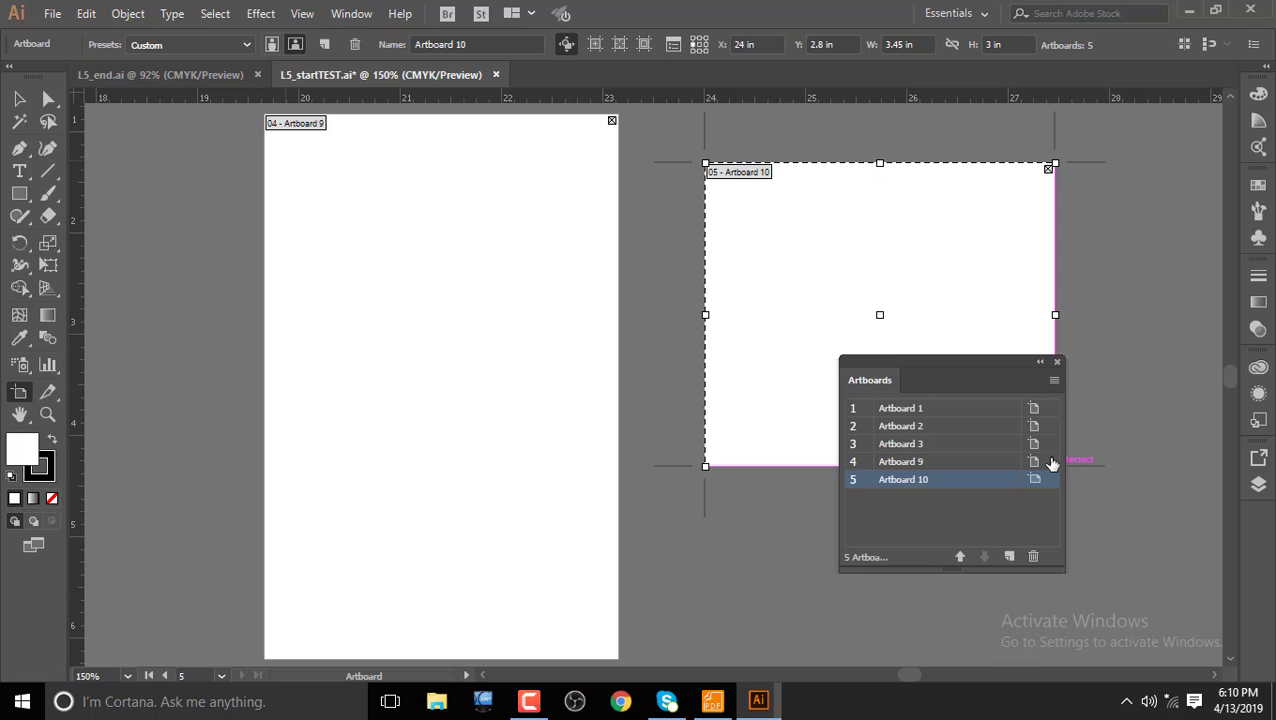
key(Delete)
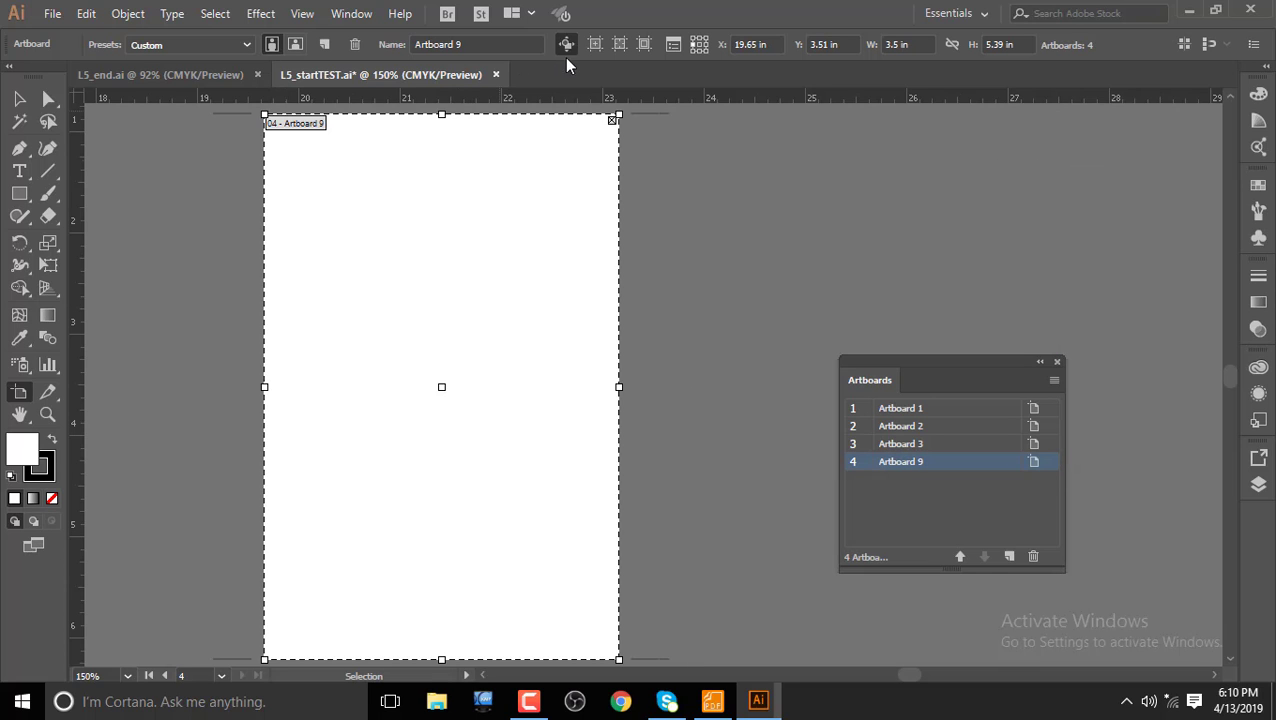
click(663, 45)
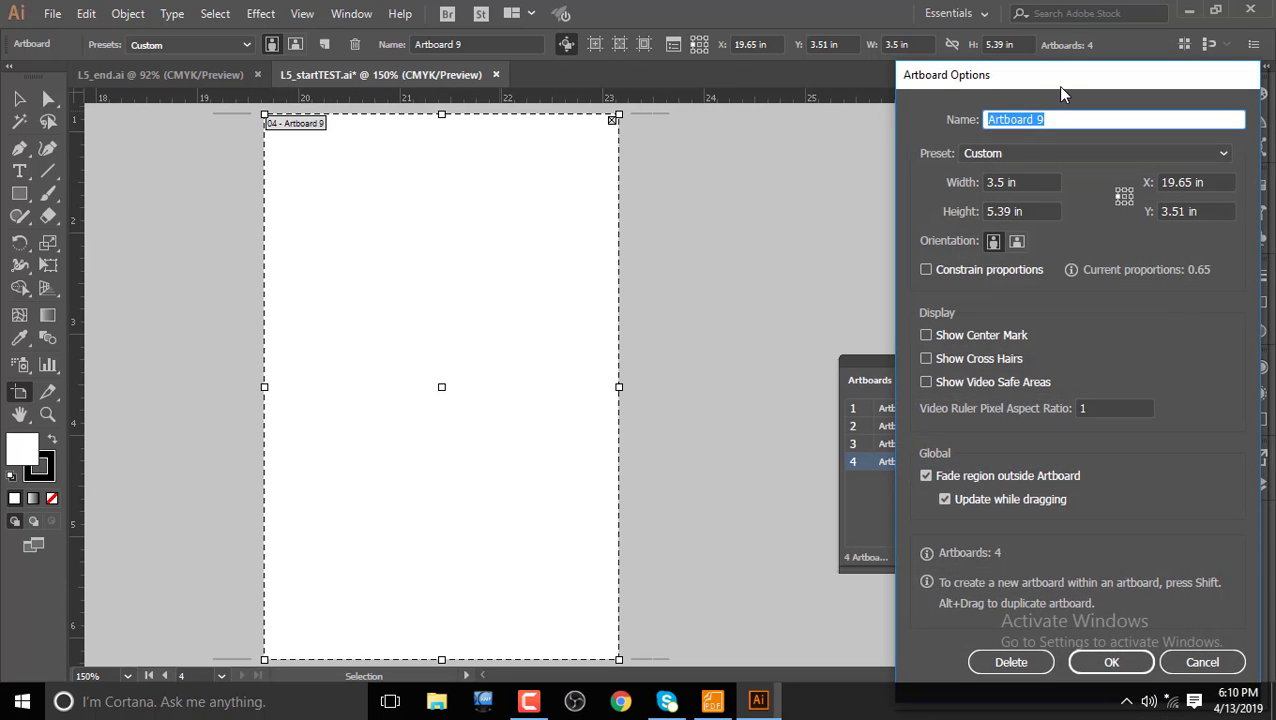
click(1013, 247)
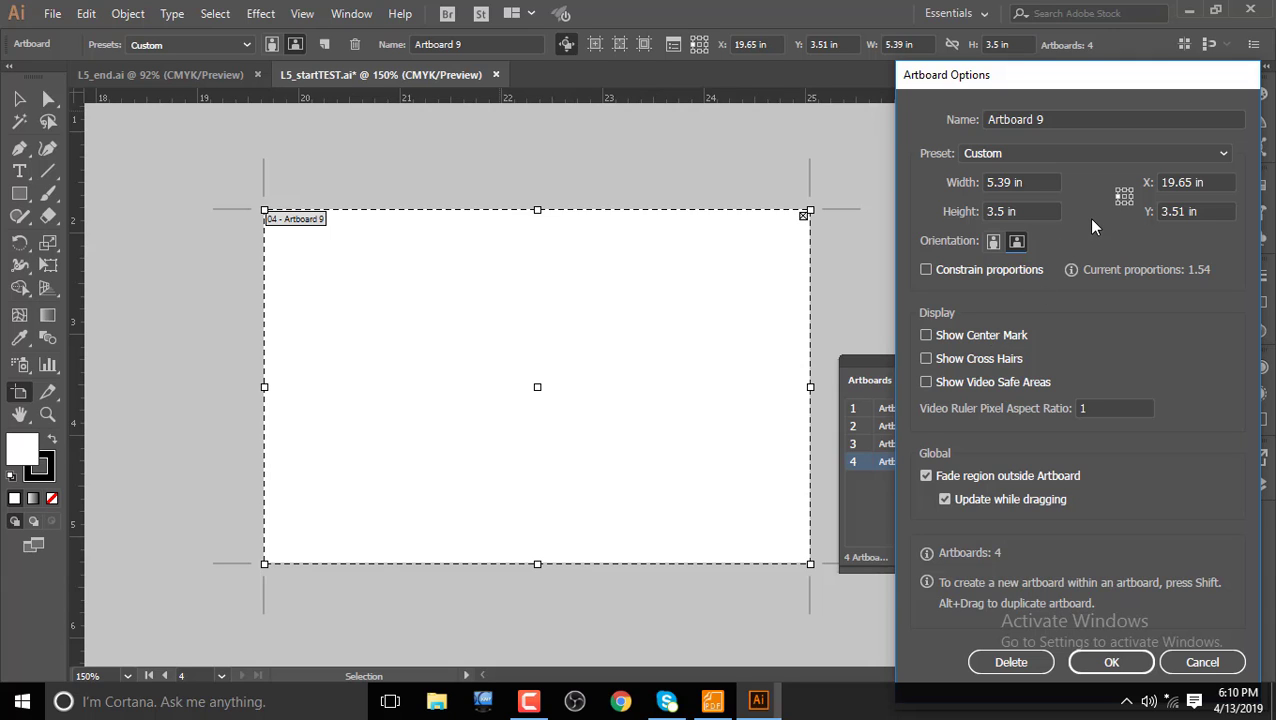
click(1199, 660)
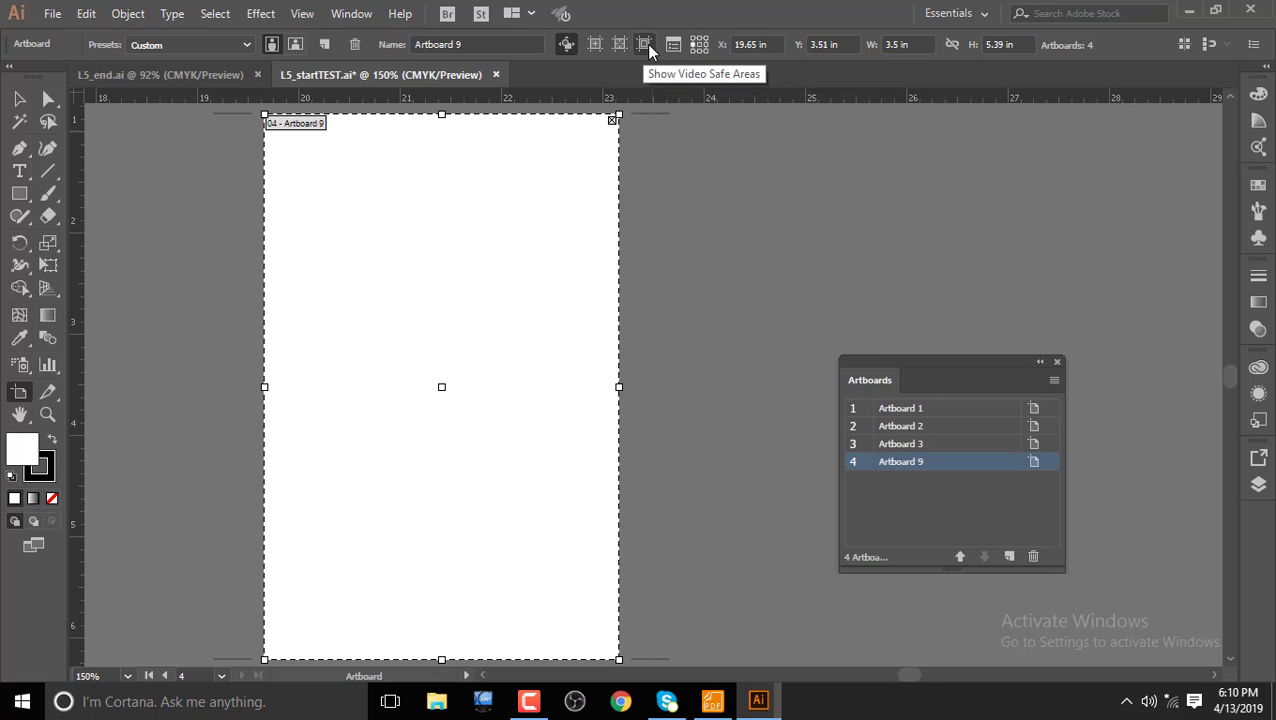
Step: Try landscape for Artboard 9 and cancel, then set the reference point to top-centre
click(672, 45)
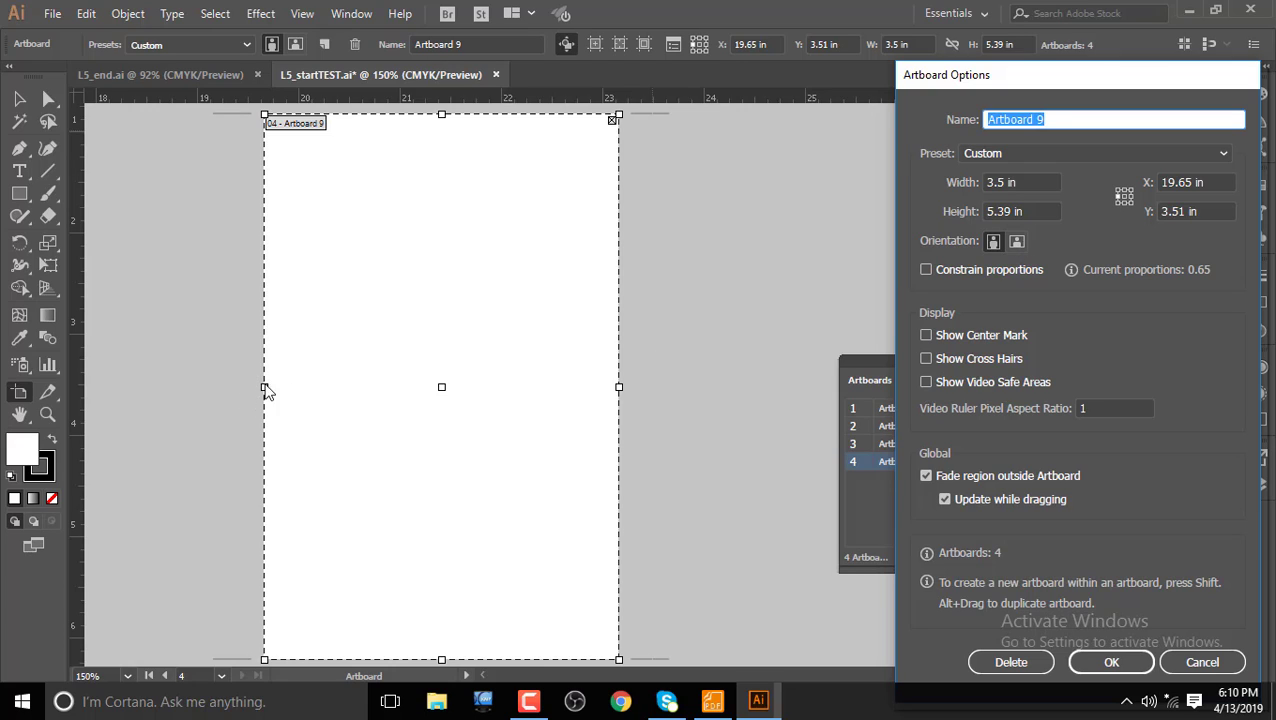
click(1017, 243)
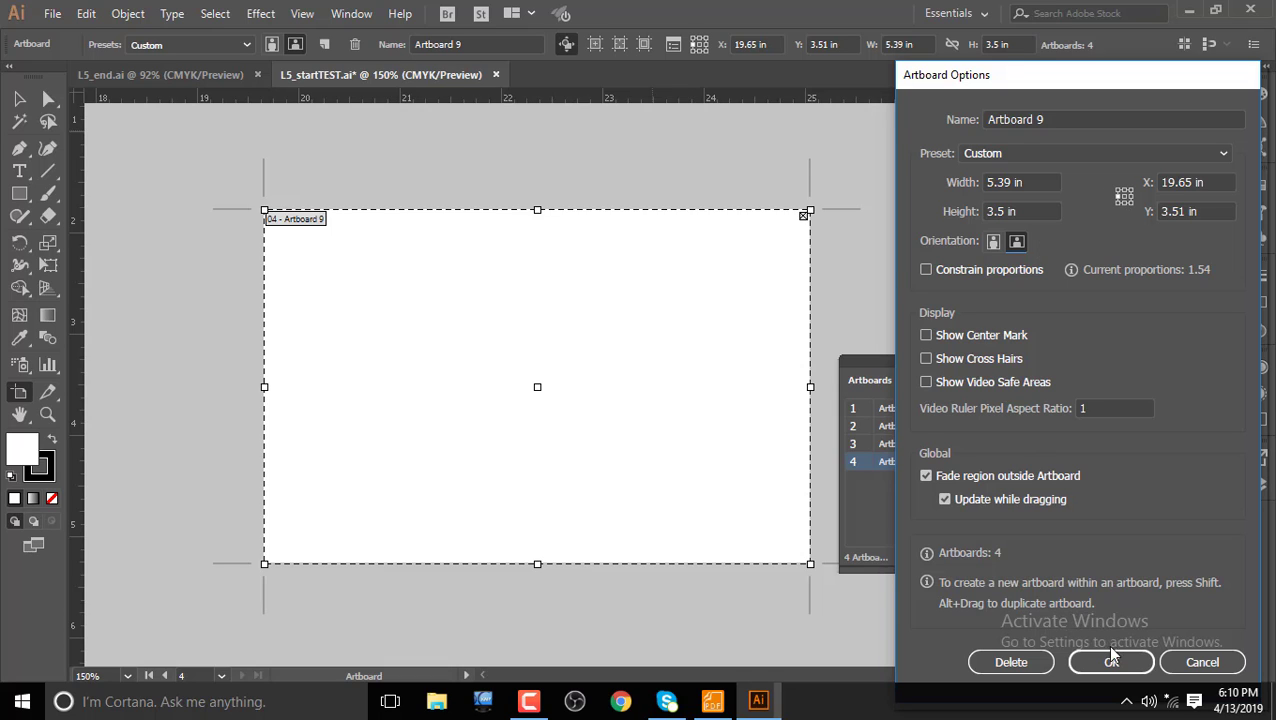
click(1202, 662)
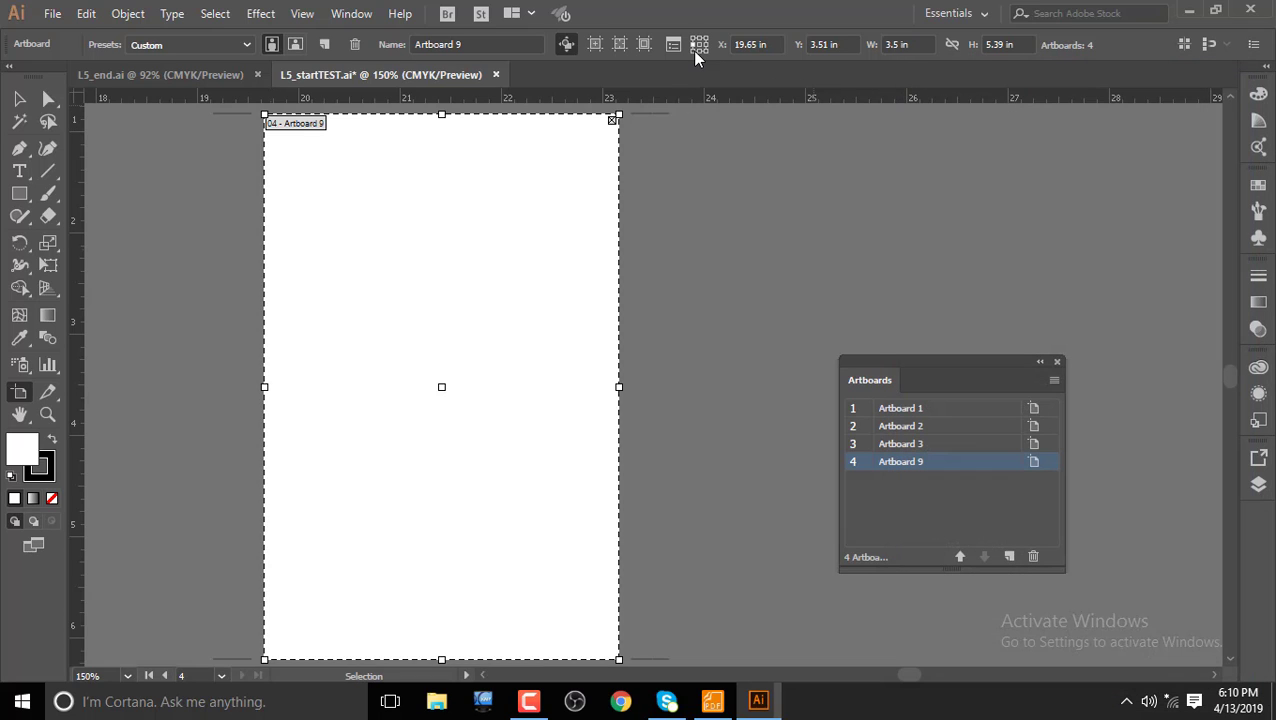
click(706, 52)
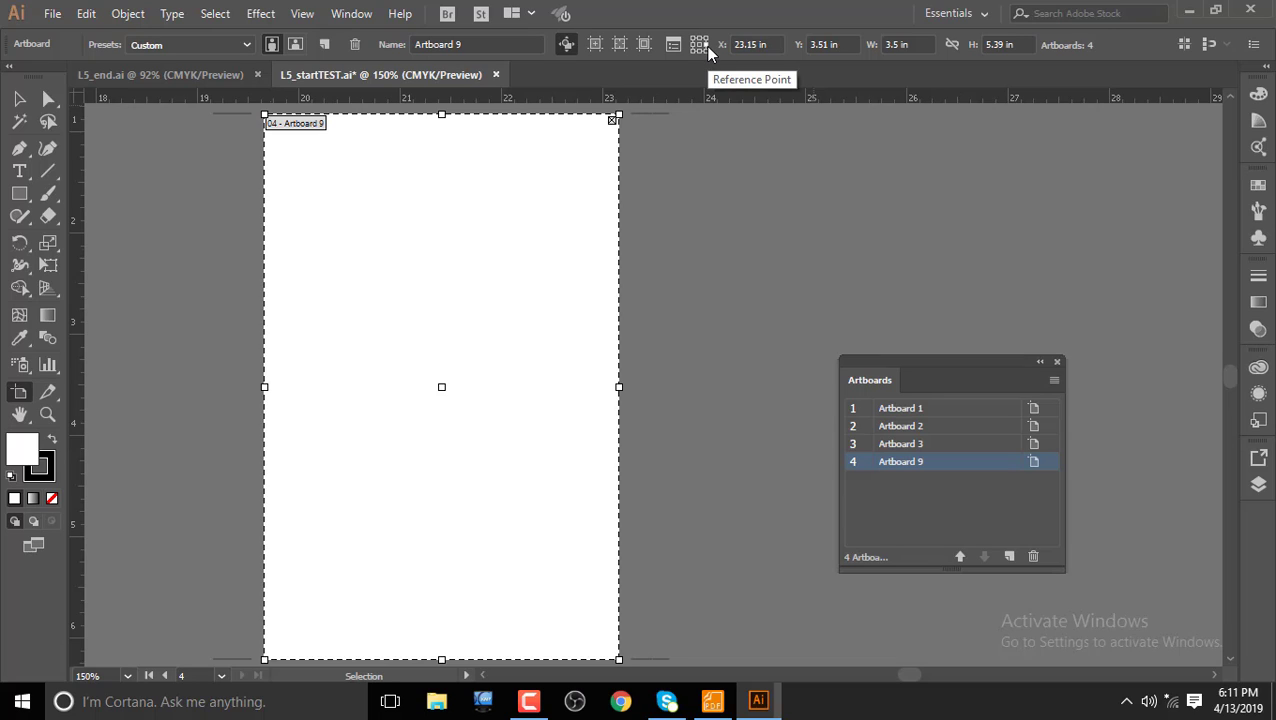
click(698, 40)
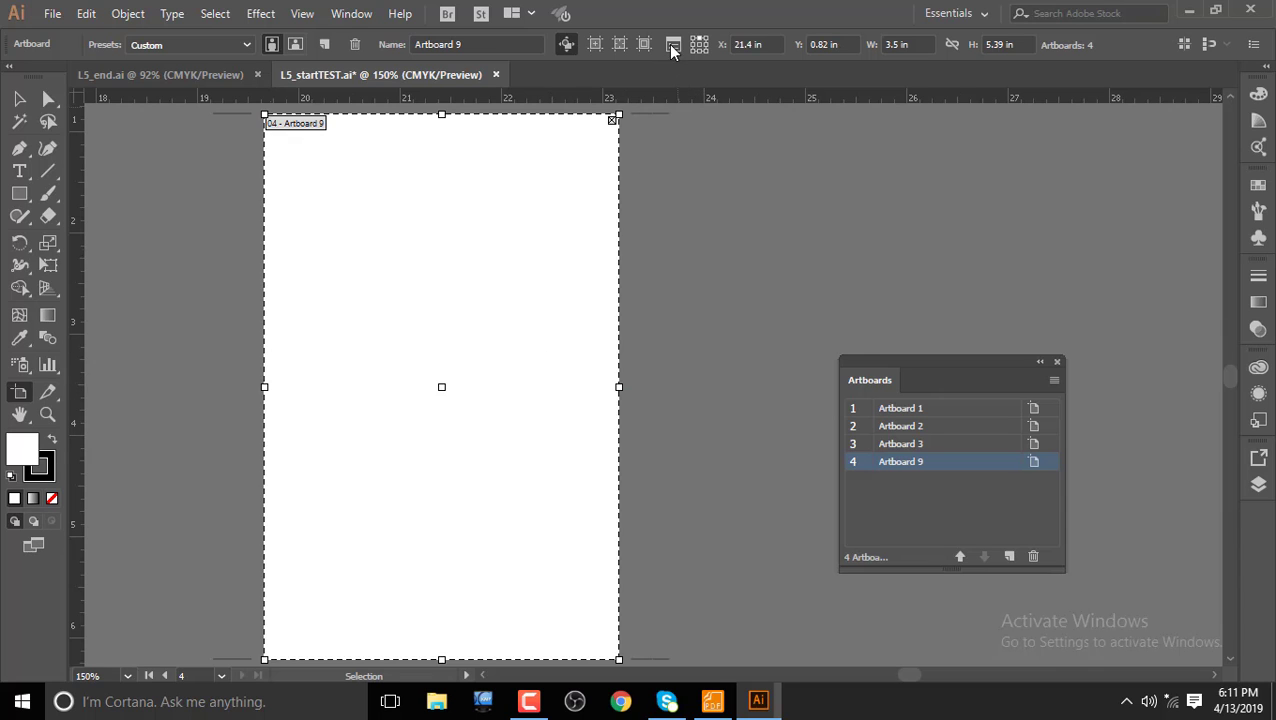
click(672, 46)
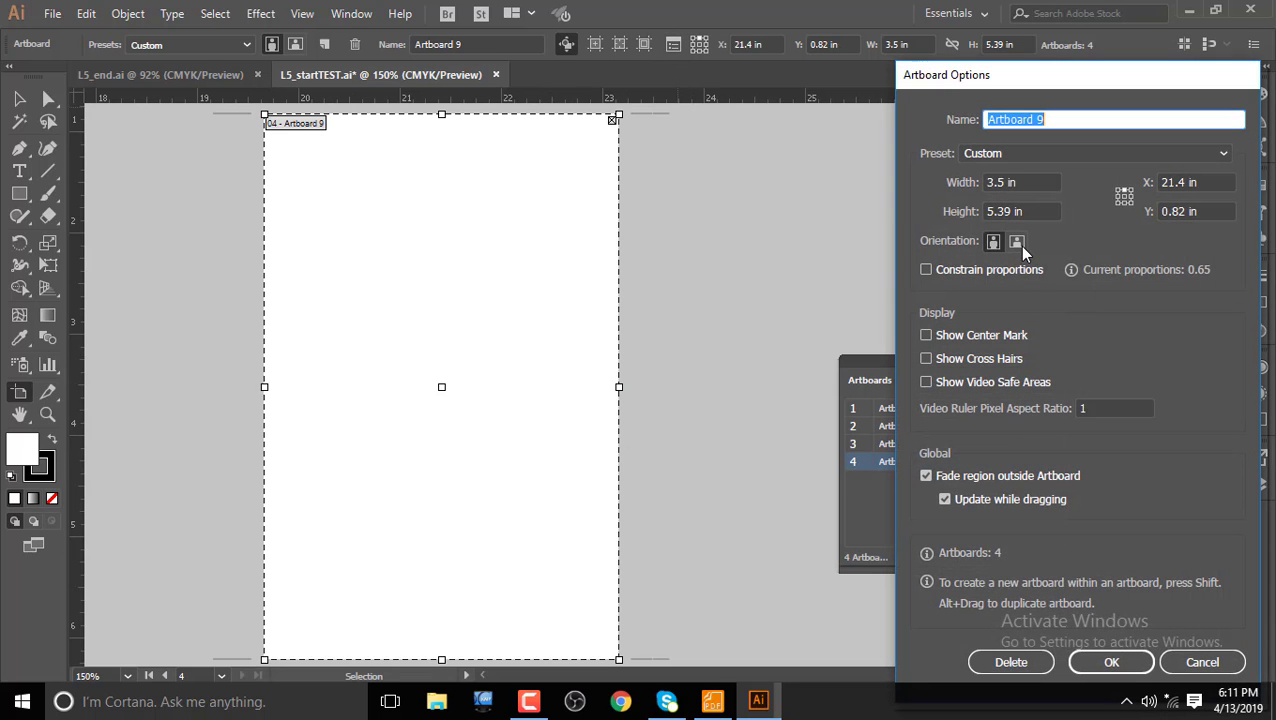
Step: Try landscape orientation for Artboard 9 but cancel, keeping it portrait at 3.5 by 5.39 in
click(1017, 242)
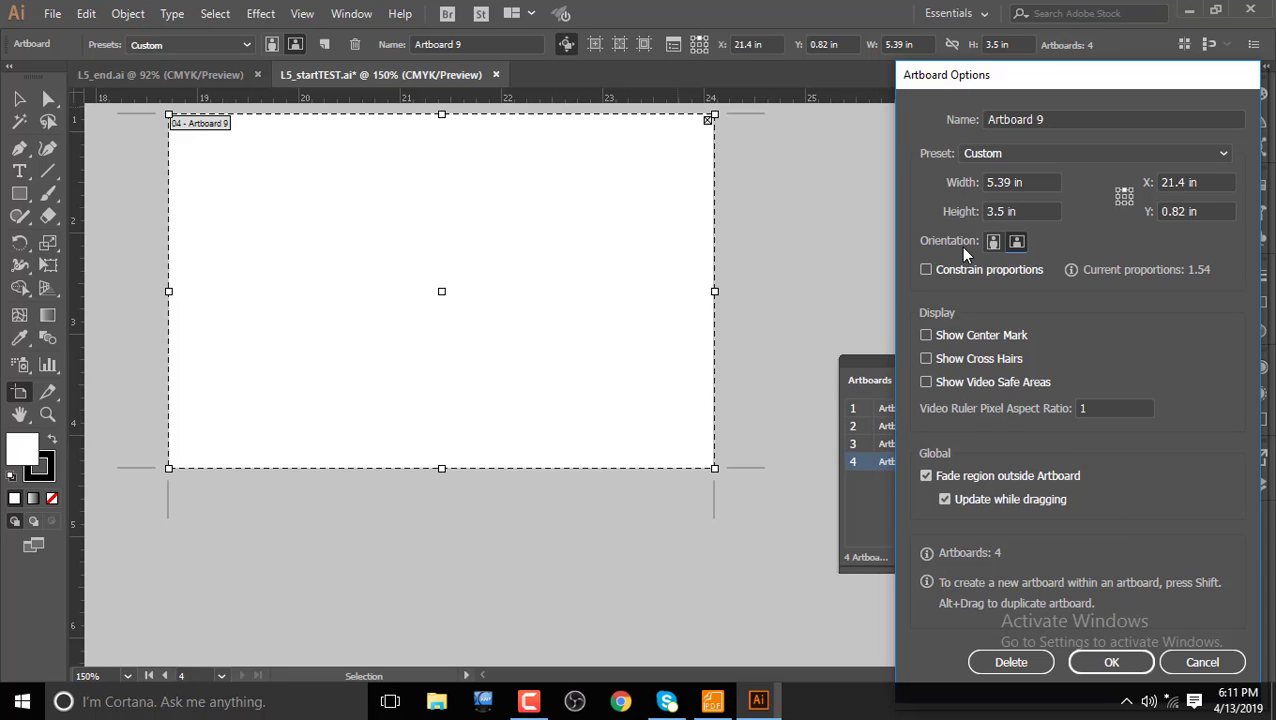
click(1202, 662)
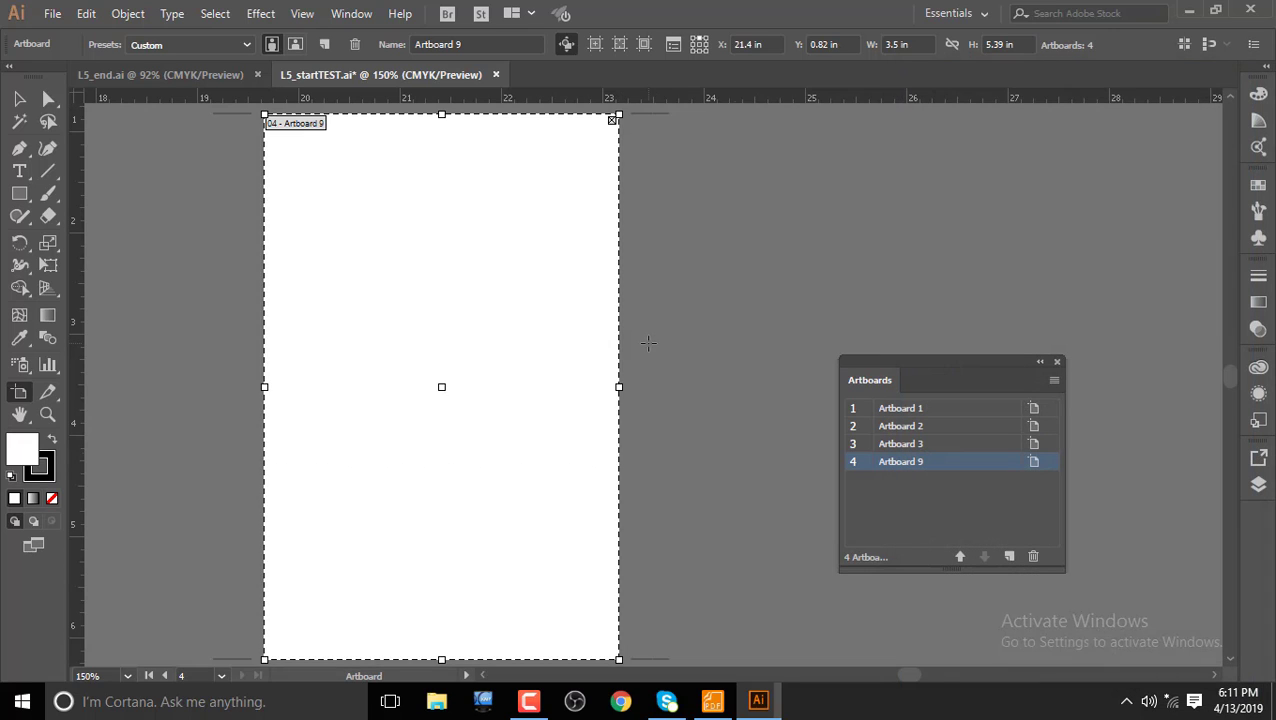
click(767, 45)
text(25)
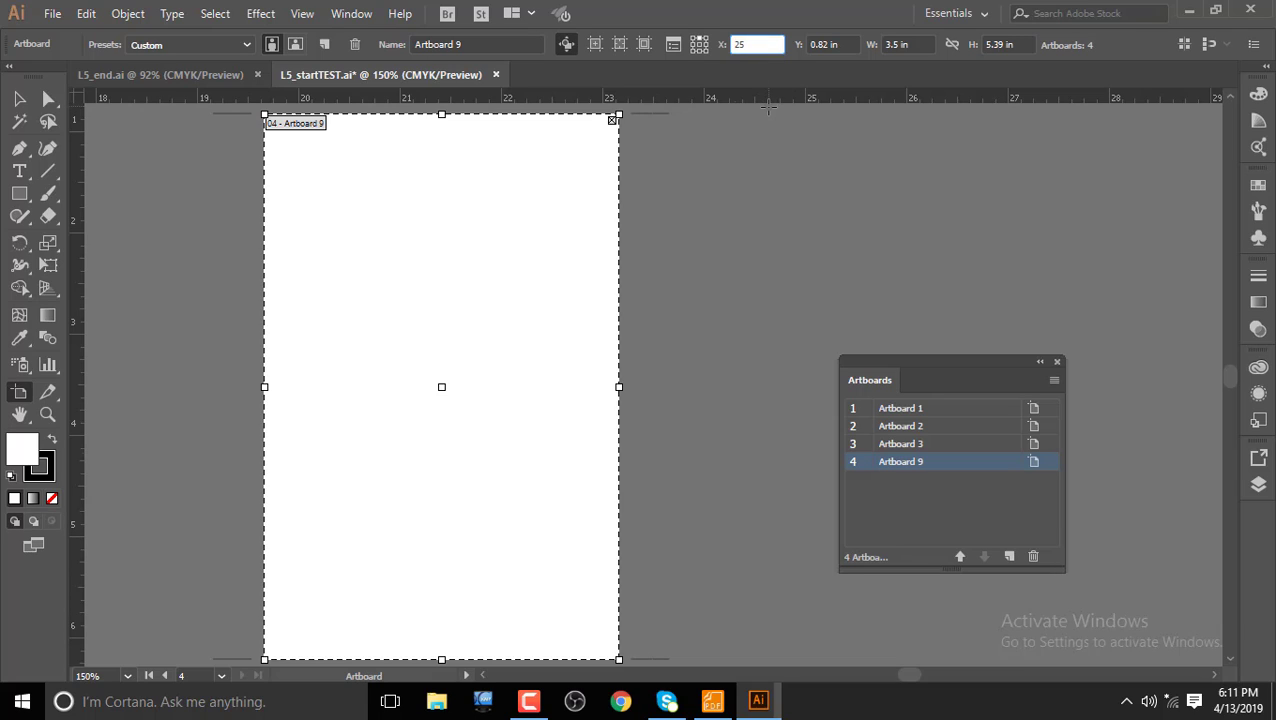
key(Return)
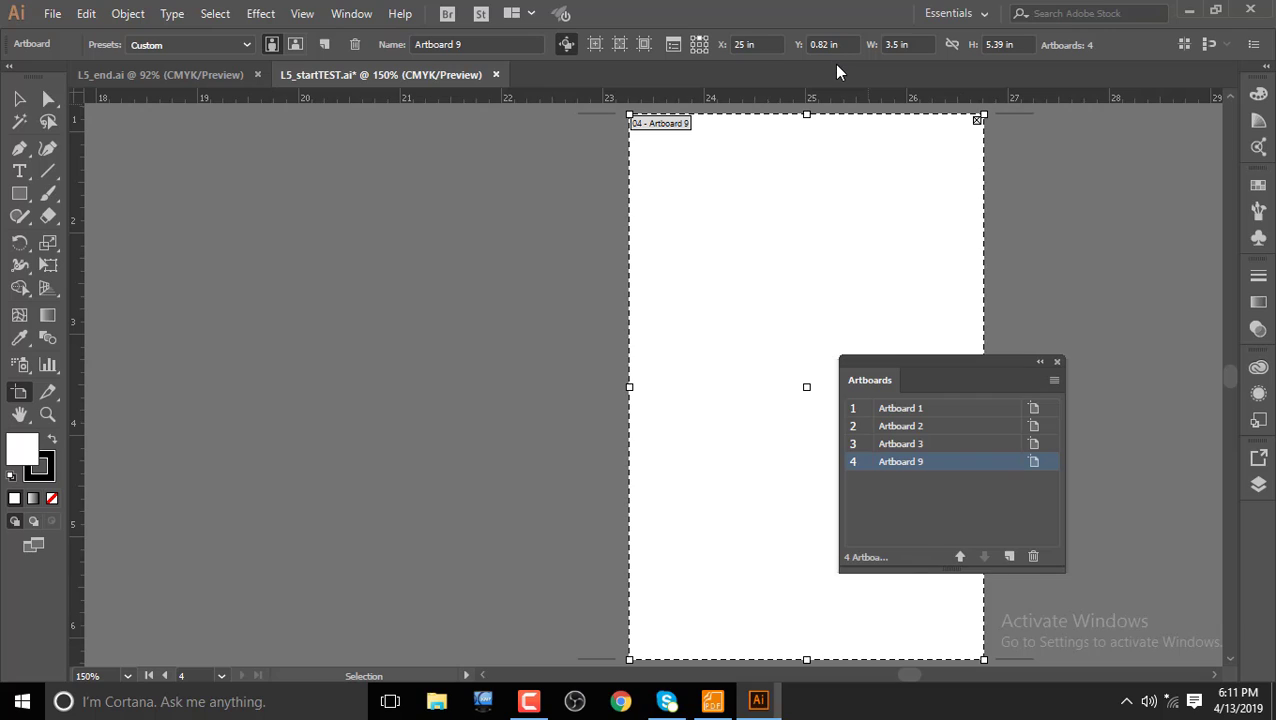
key(ctrl+z)
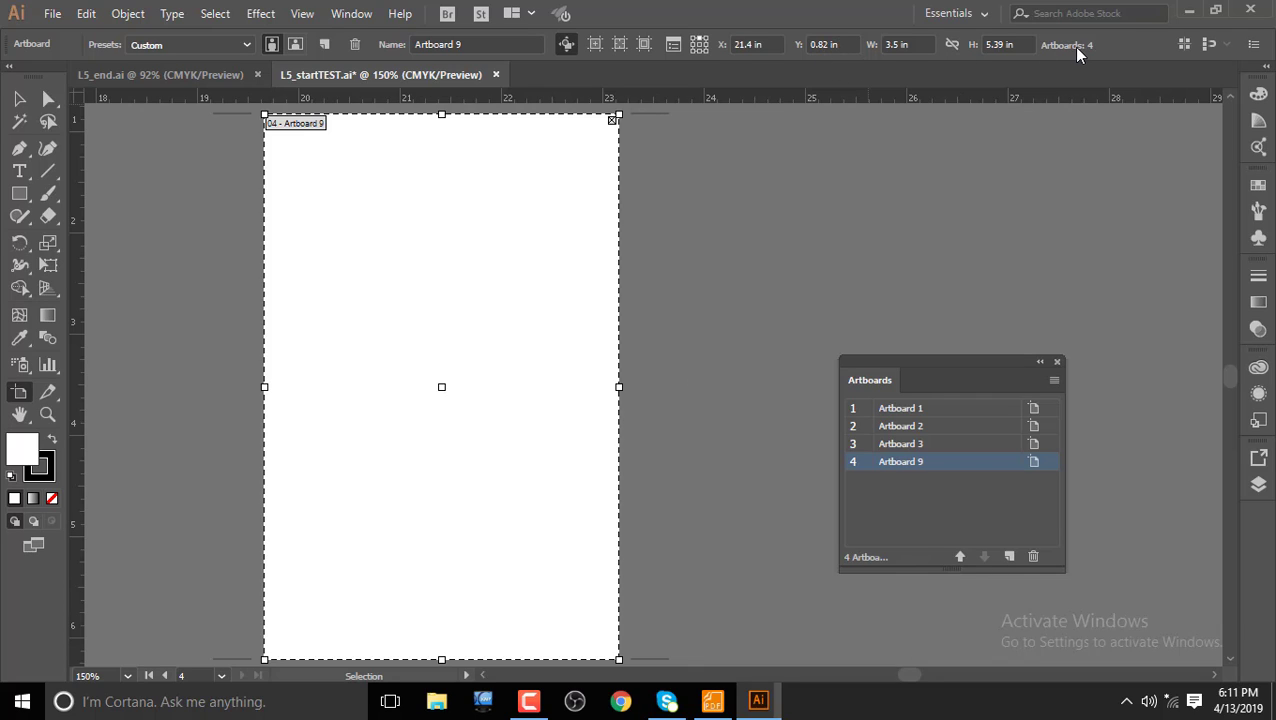
click(243, 46)
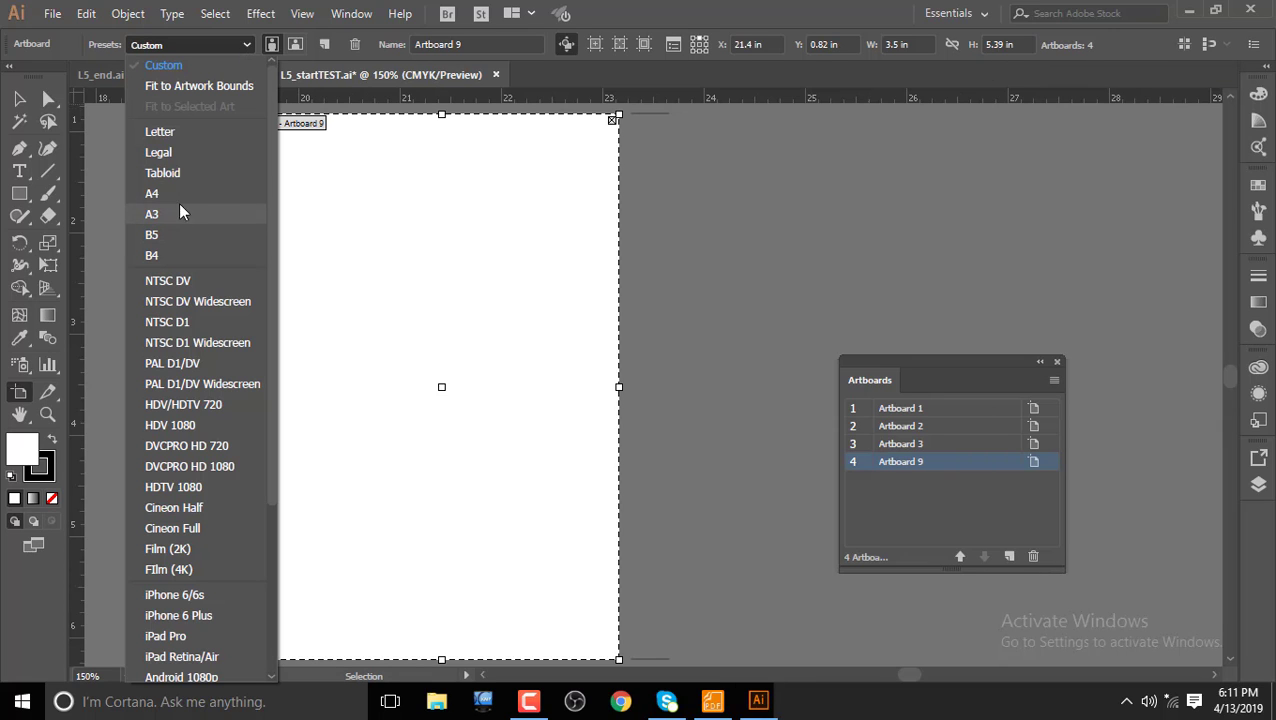
scroll(214, 451, down, 4)
scroll(214, 451, down, 1)
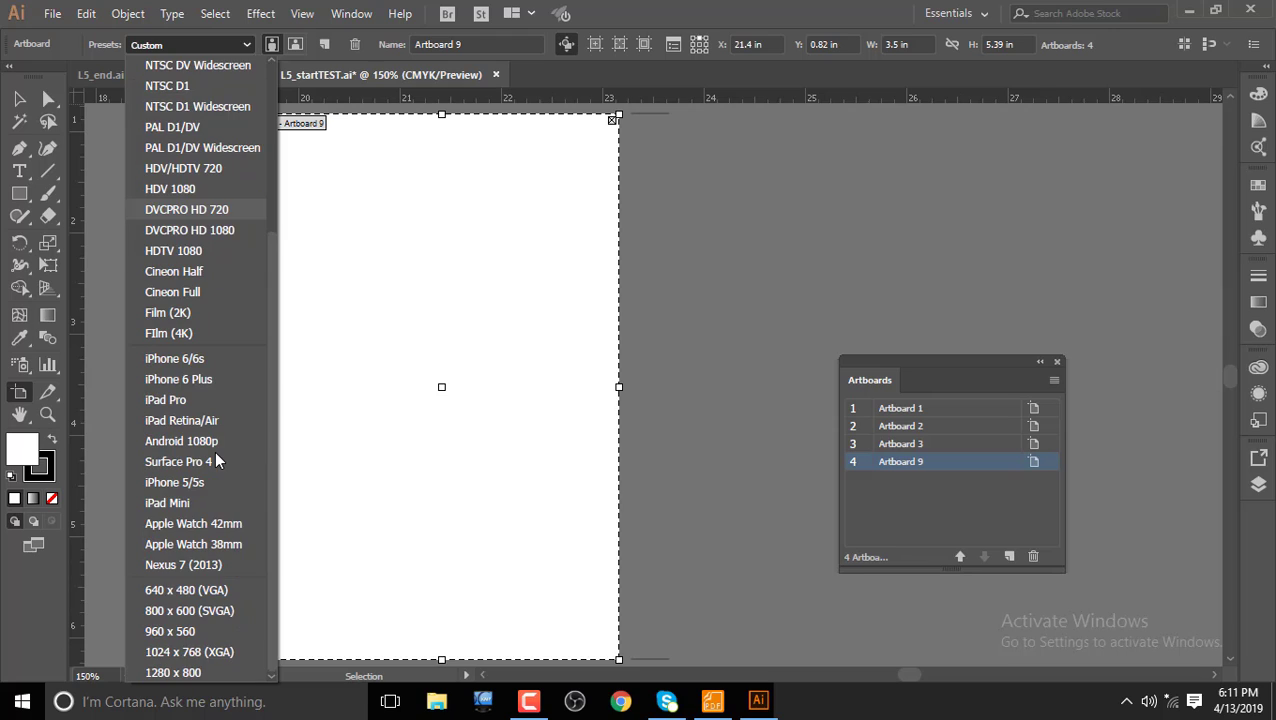
scroll(214, 461, up, 5)
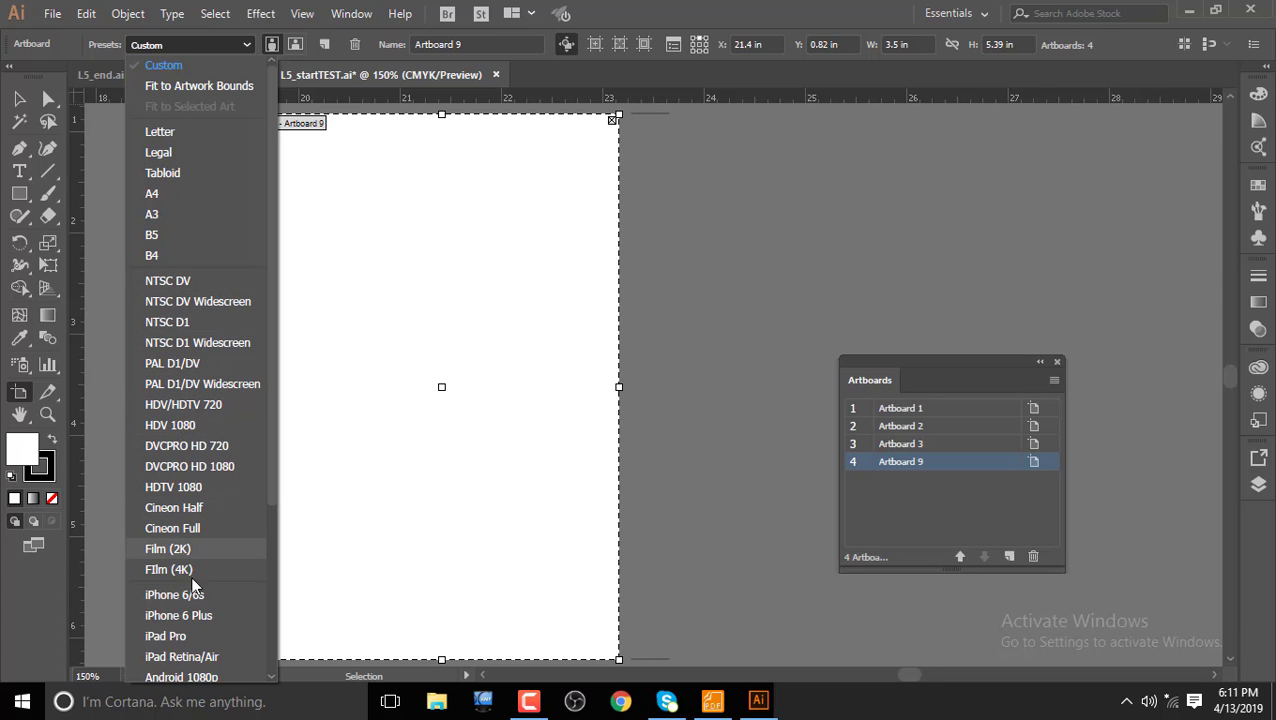
scroll(185, 630, down, 4)
scroll(185, 630, down, 1)
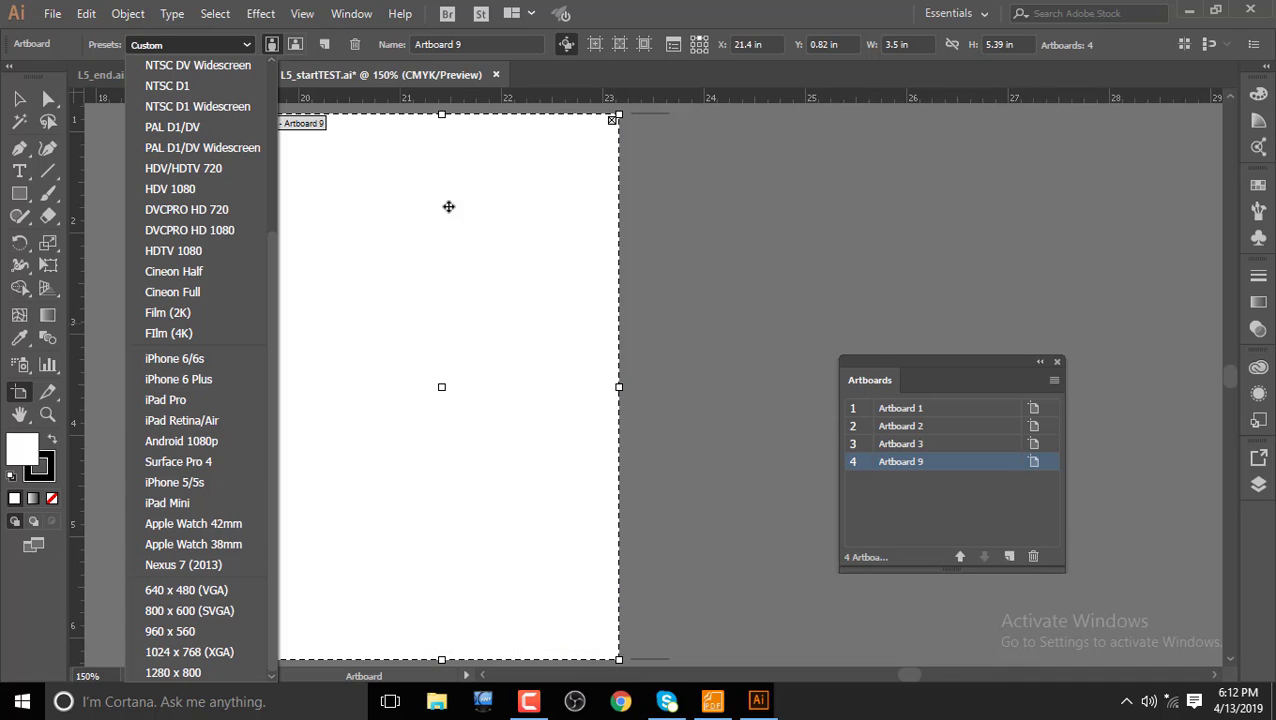
click(22, 100)
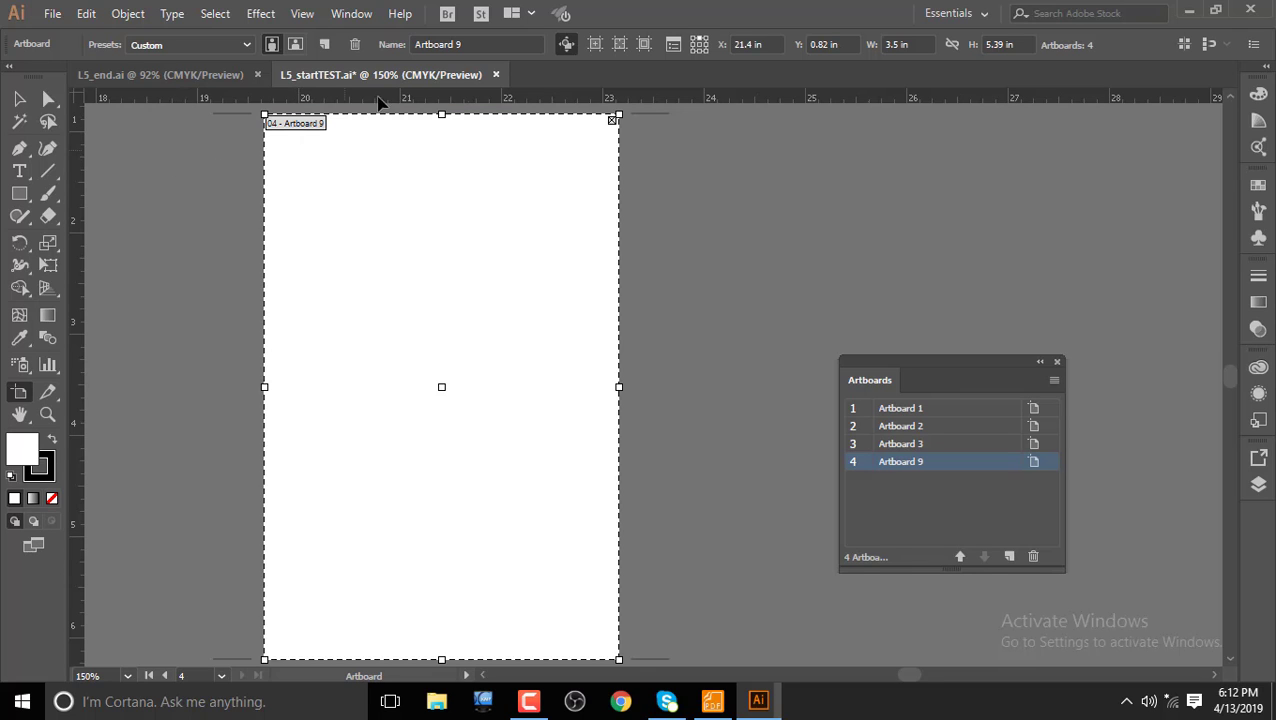
Step: Fit all artboards in the window, then step through them, ending on Artboard 3
click(303, 14)
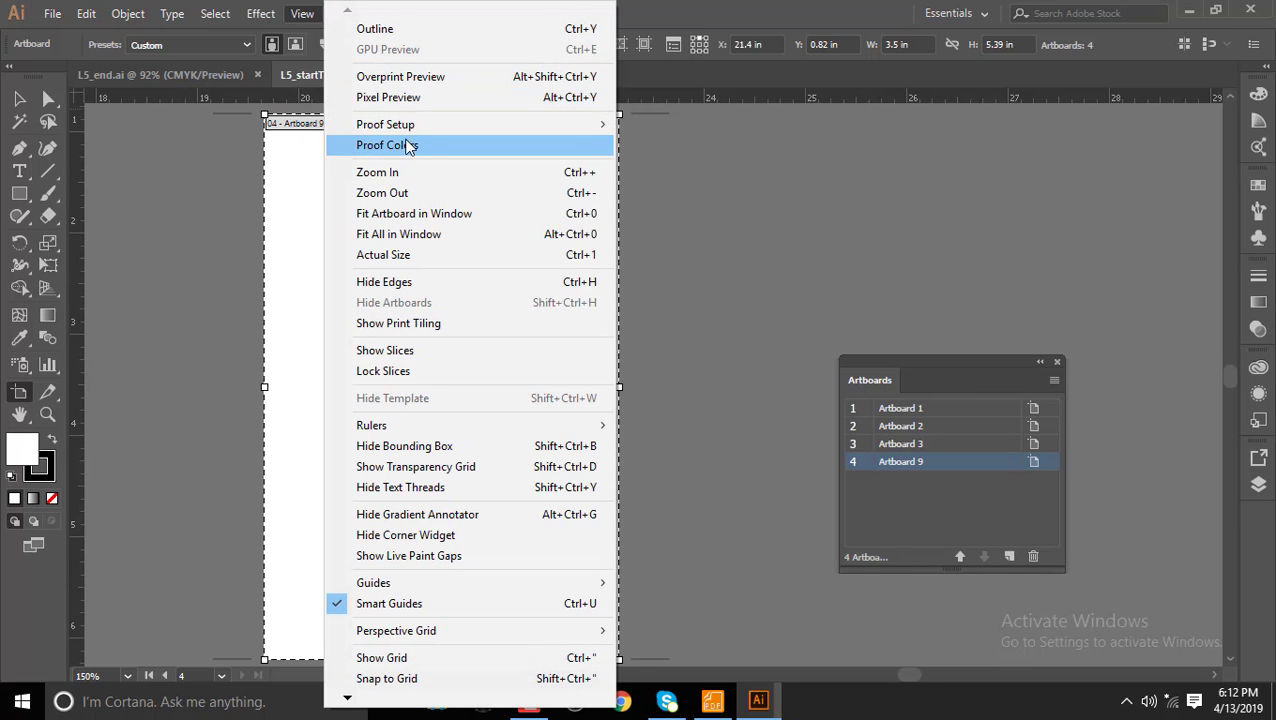
click(414, 236)
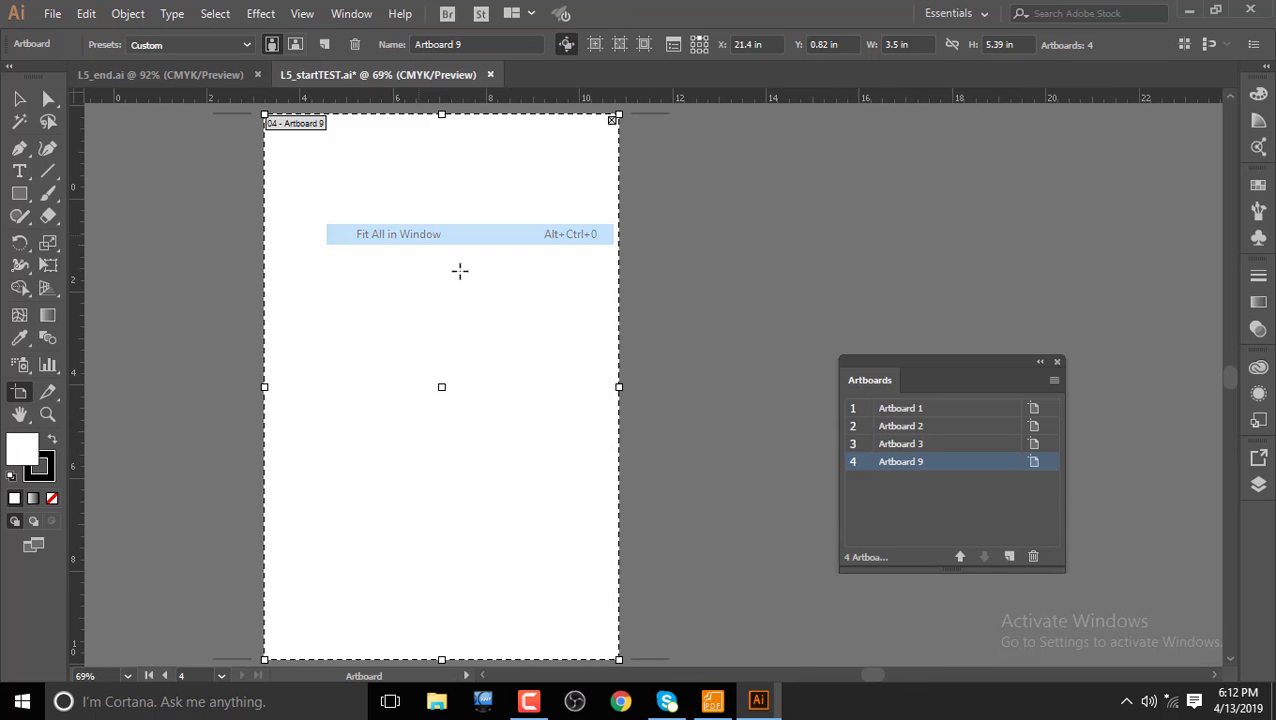
click(166, 676)
click(166, 676)
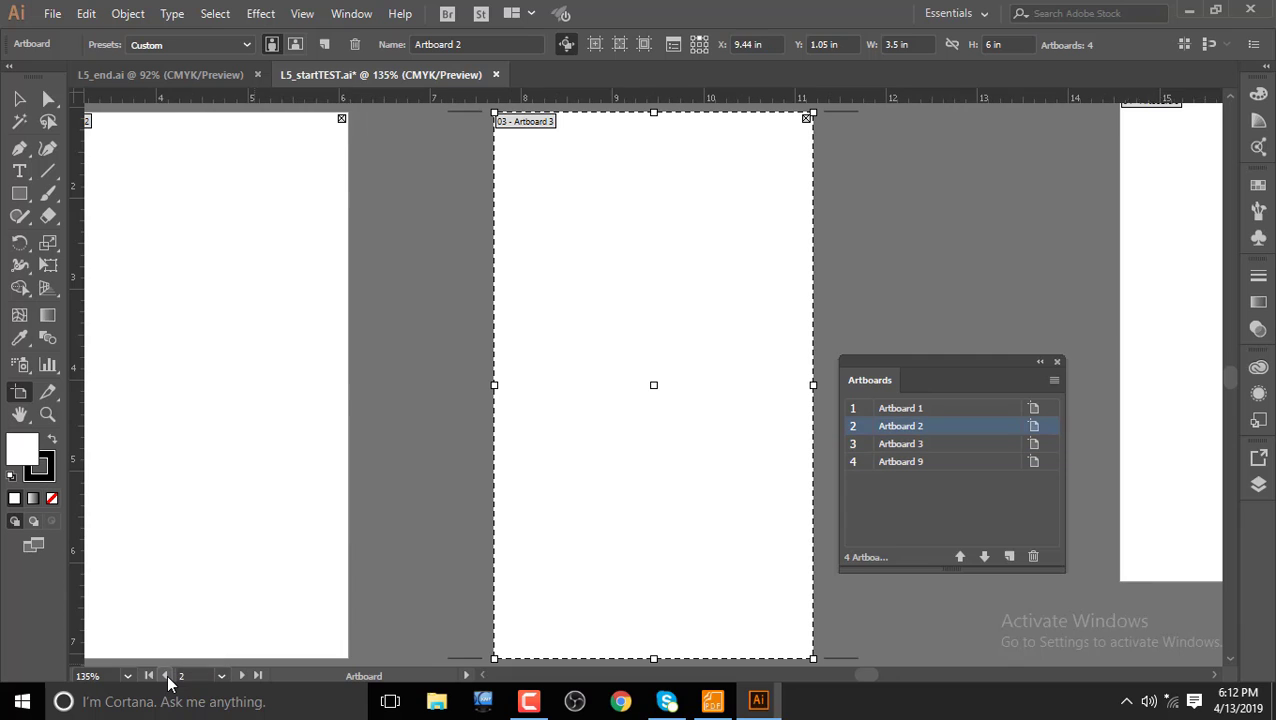
click(166, 676)
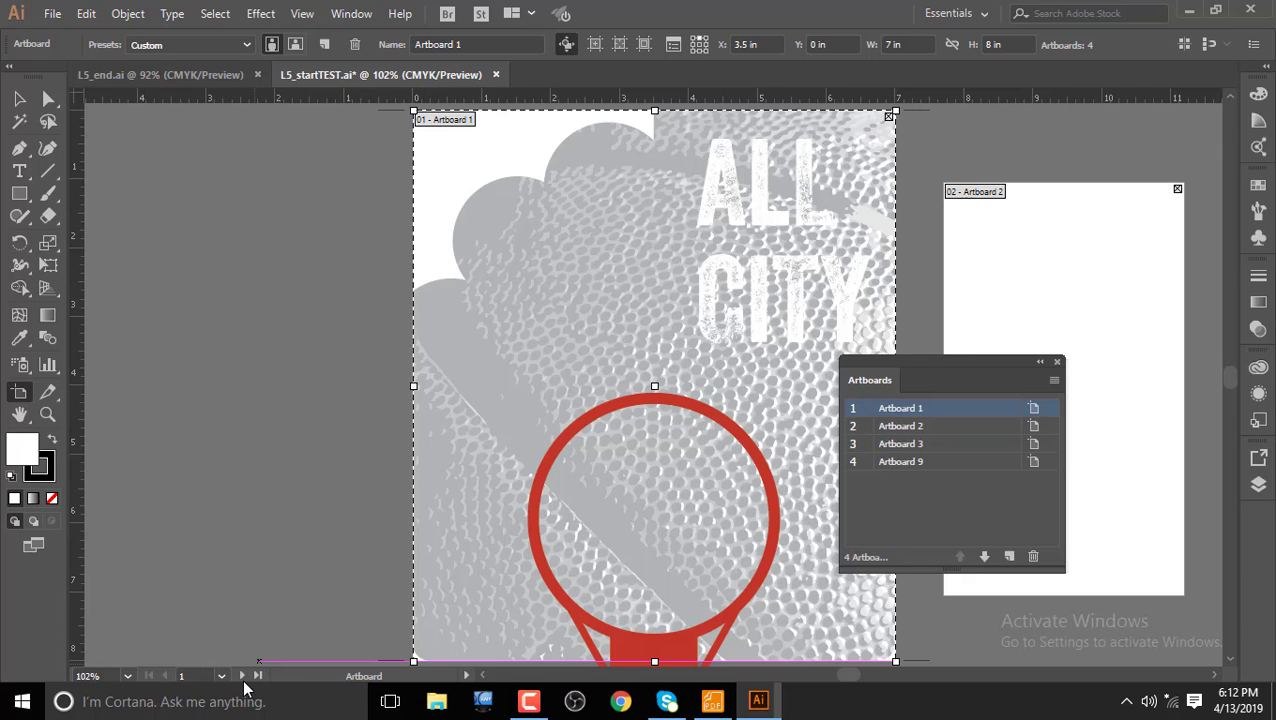
click(243, 676)
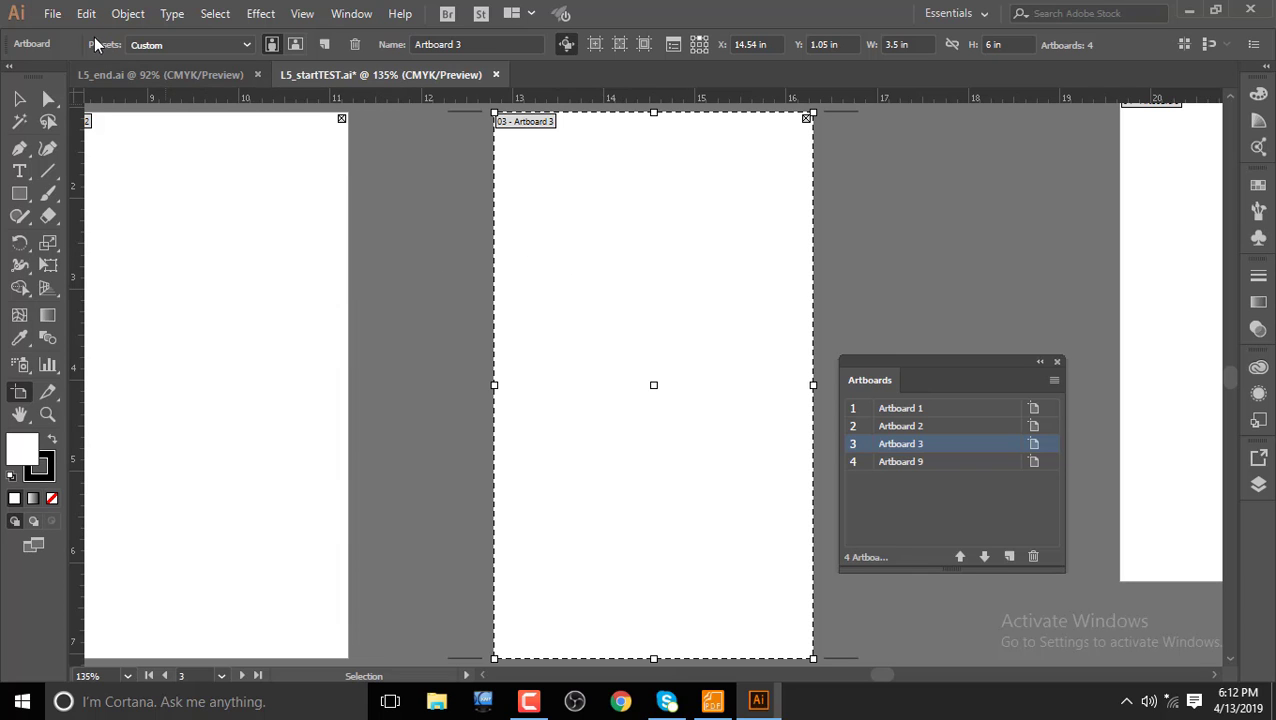
Step: In Document Setup, keep units in inches and set a 0.125 in bleed on all sides
click(55, 15)
click(120, 438)
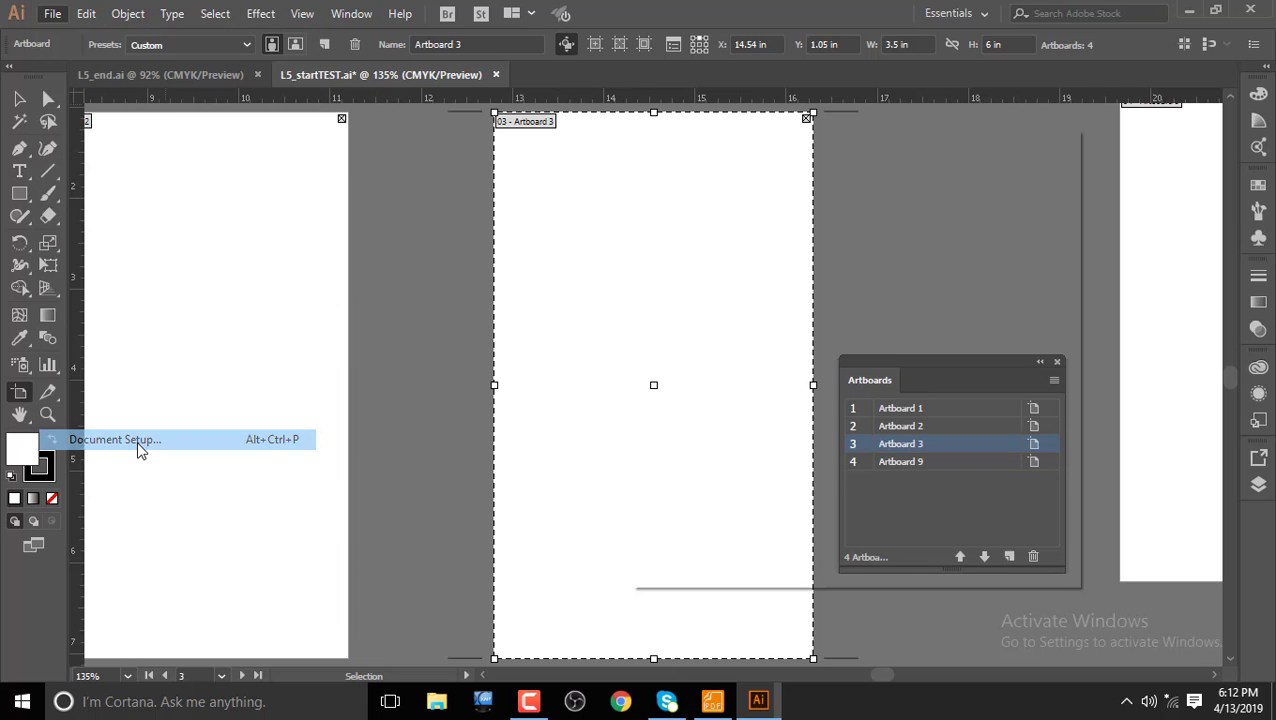
mouse_move(910, 142)
mouse_down()
mouse_move(366, 168)
mouse_move(1003, 188)
mouse_up()
click(851, 250)
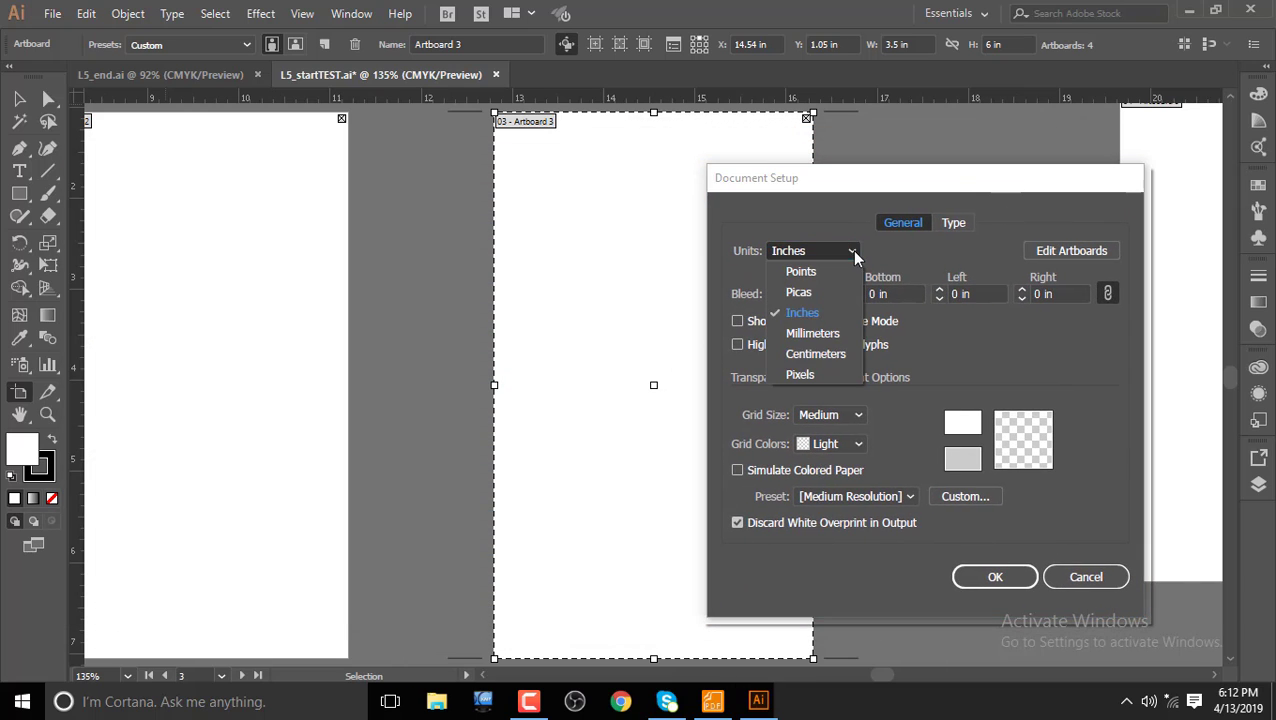
click(940, 192)
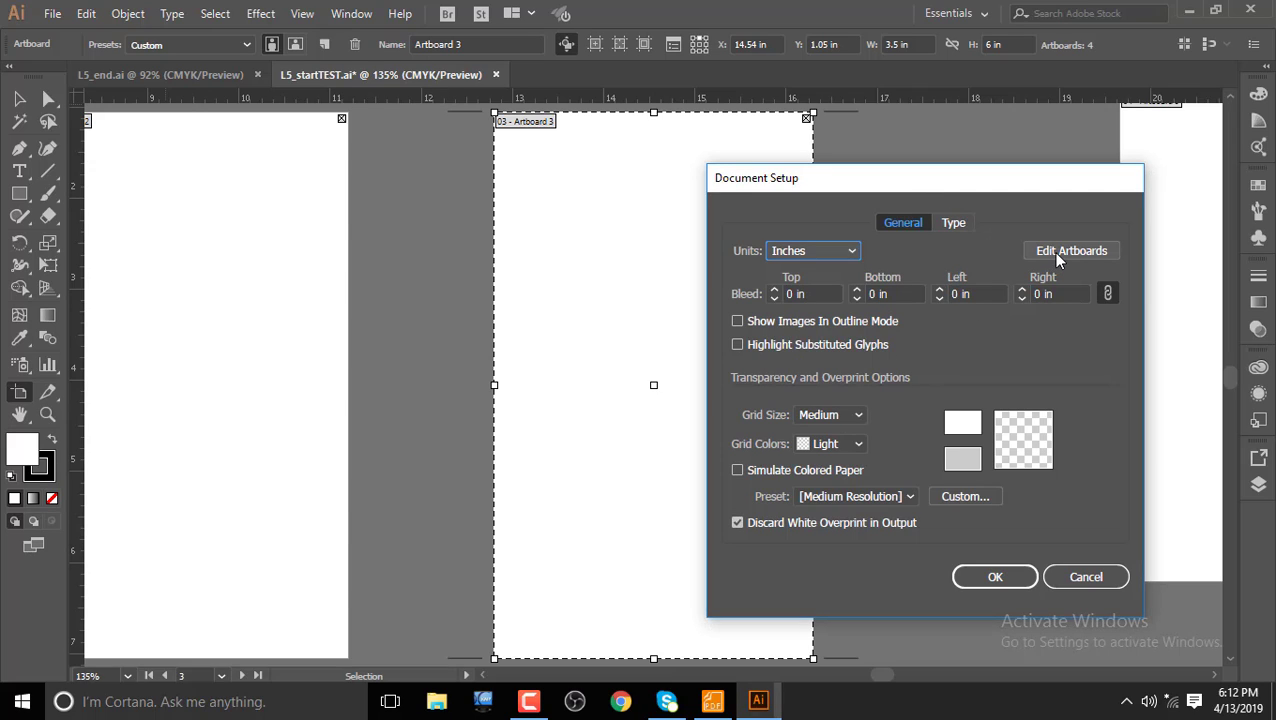
click(776, 290)
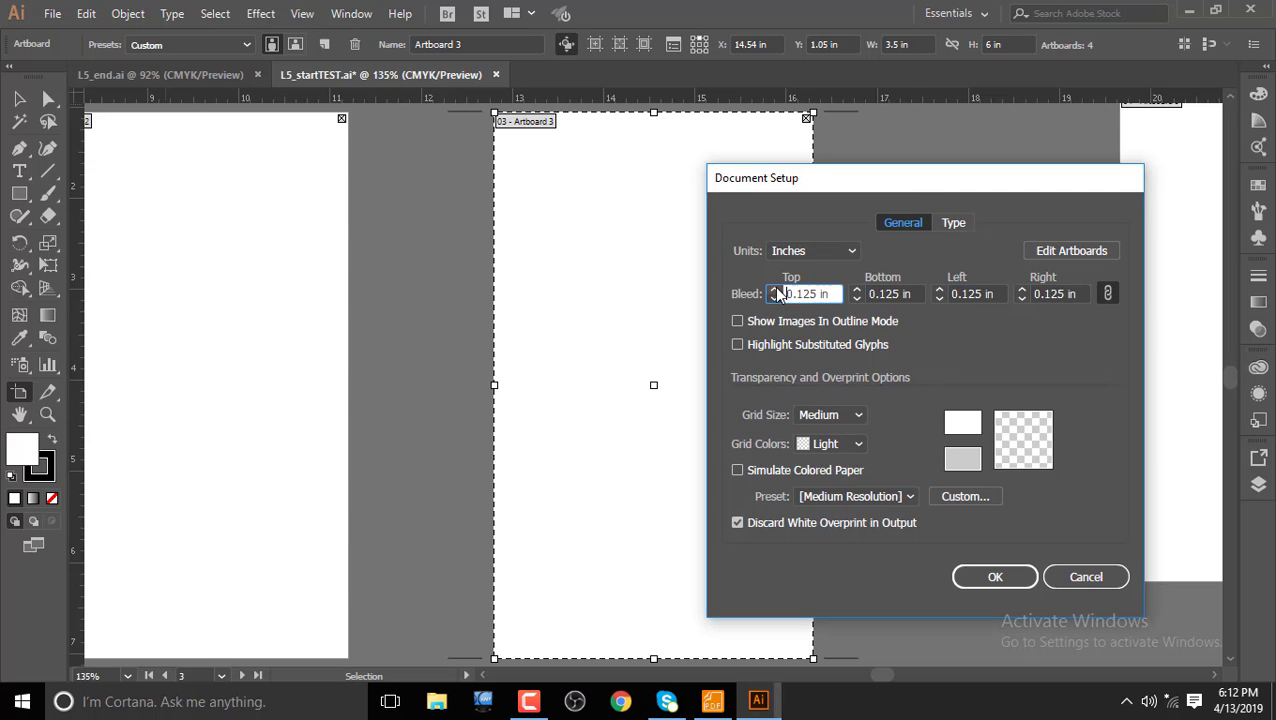
click(995, 585)
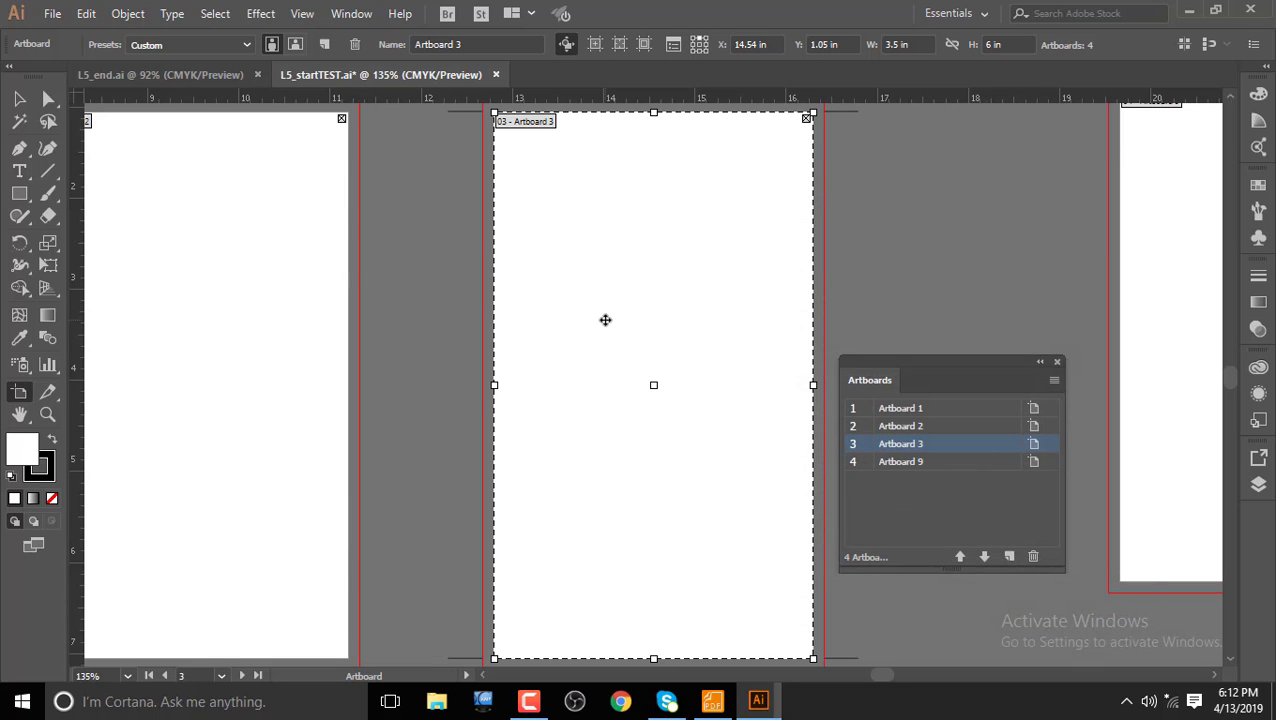
scroll(605, 320, down, 2)
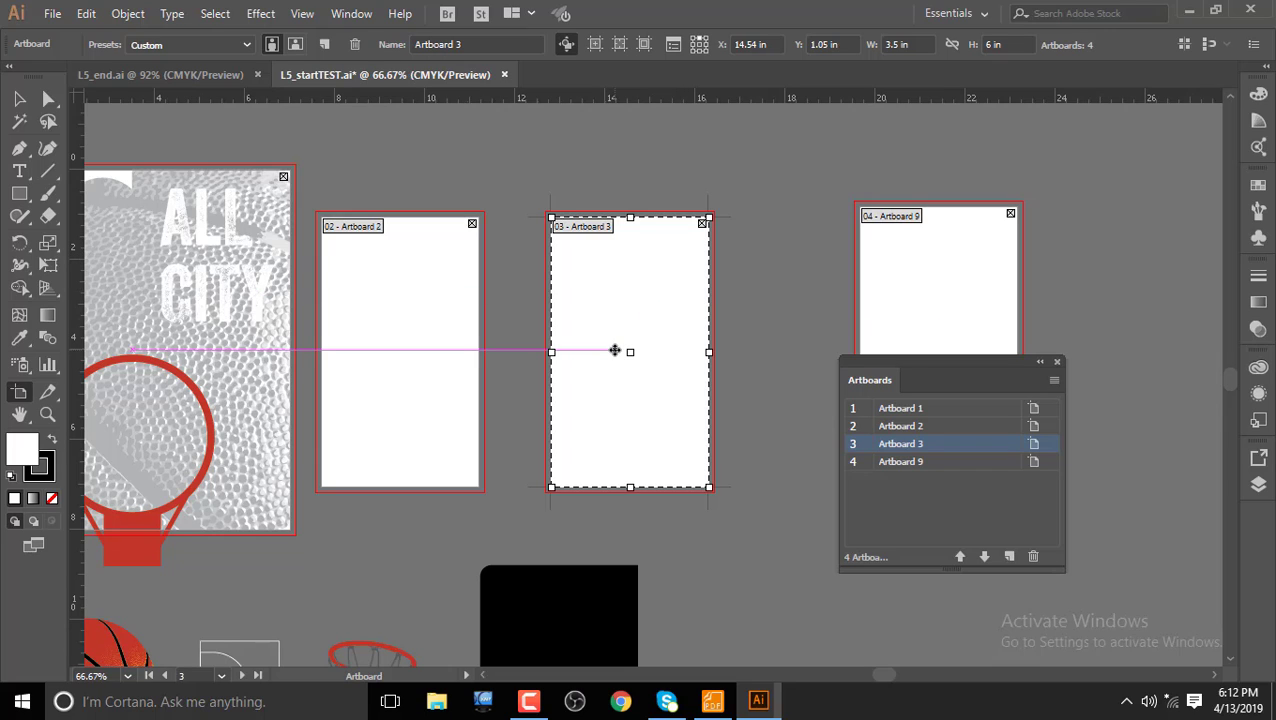
Step: Open and dismiss the File menu, then bring up the Camtasia recorder controls
click(55, 16)
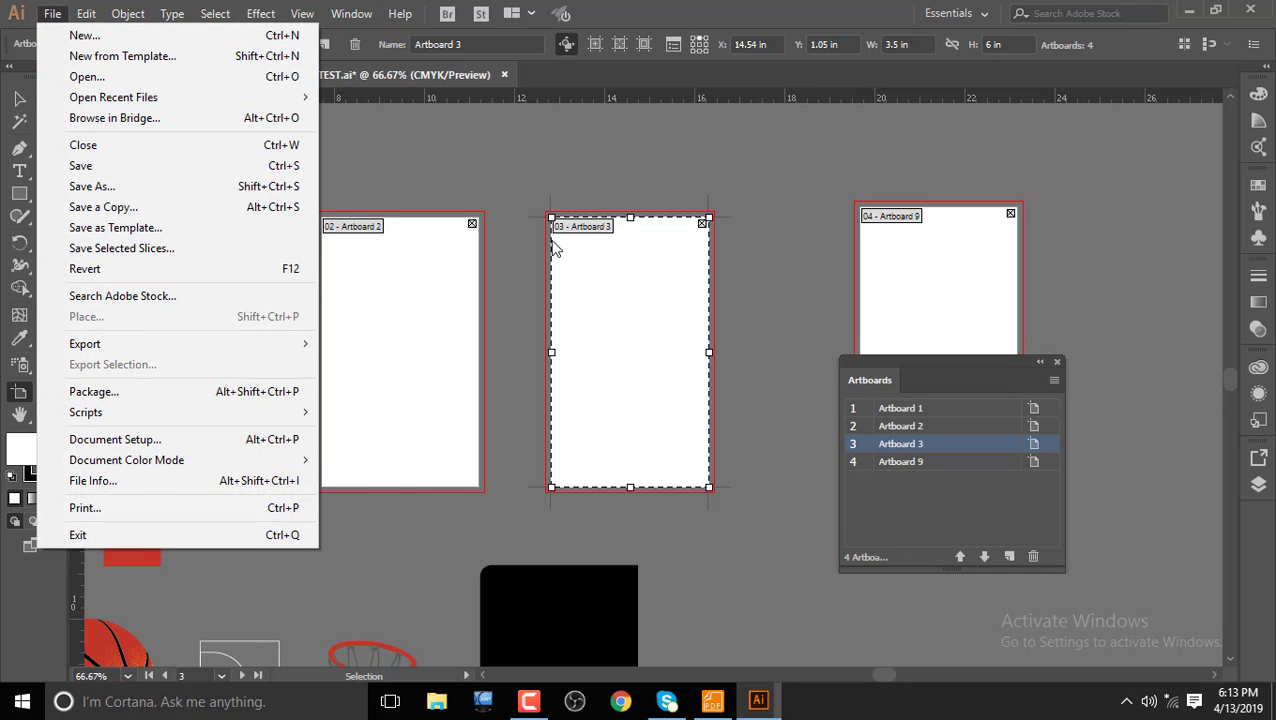
click(522, 176)
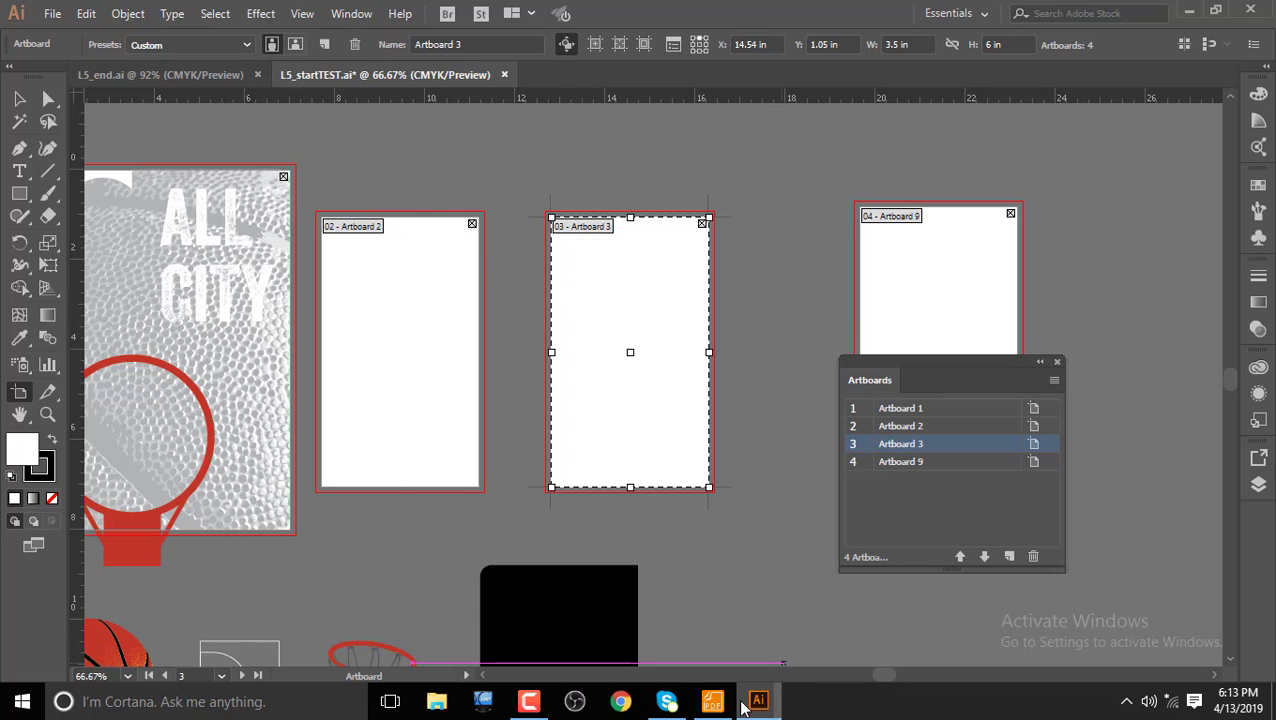
click(528, 701)
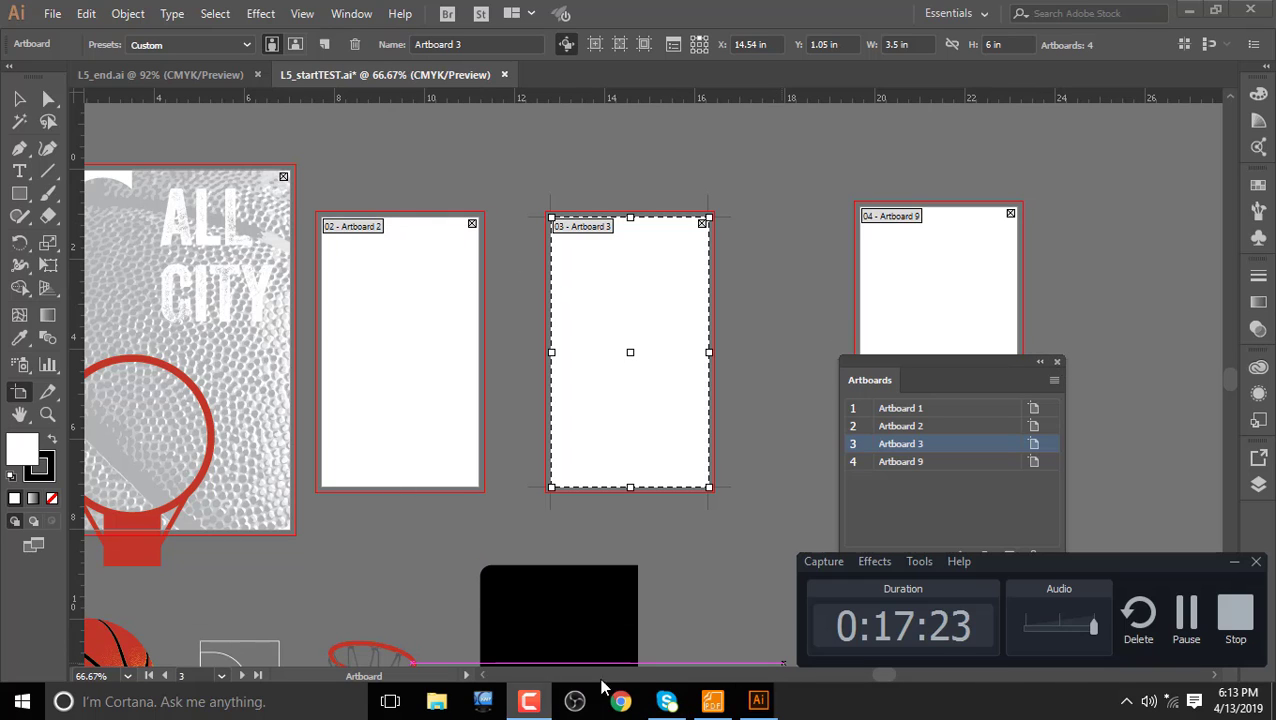
Step: Stop the Camtasia screen capture of the Illustrator session
click(1229, 625)
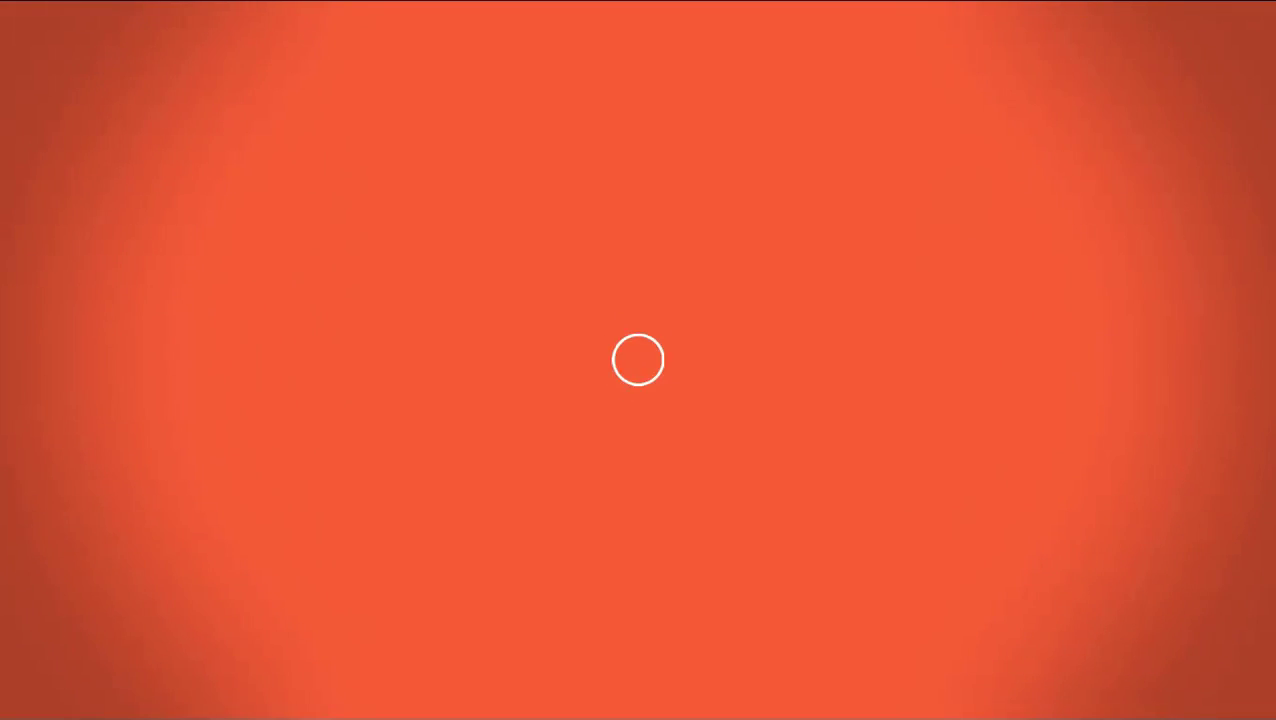